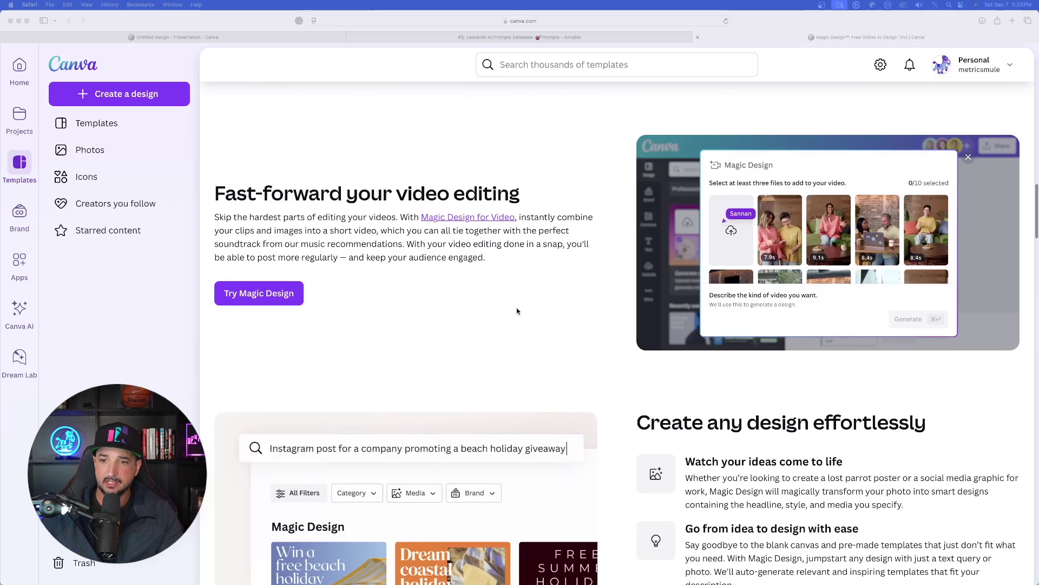
Scroll down through the template suggestions beside the new blank presentation.
{"action": "scroll", "coordinate": [512, 309], "scroll_direction": "down", "scroll_amount": 6}
{"action": "scroll", "coordinate": [349, 301], "scroll_direction": "down", "scroll_amount": 10}
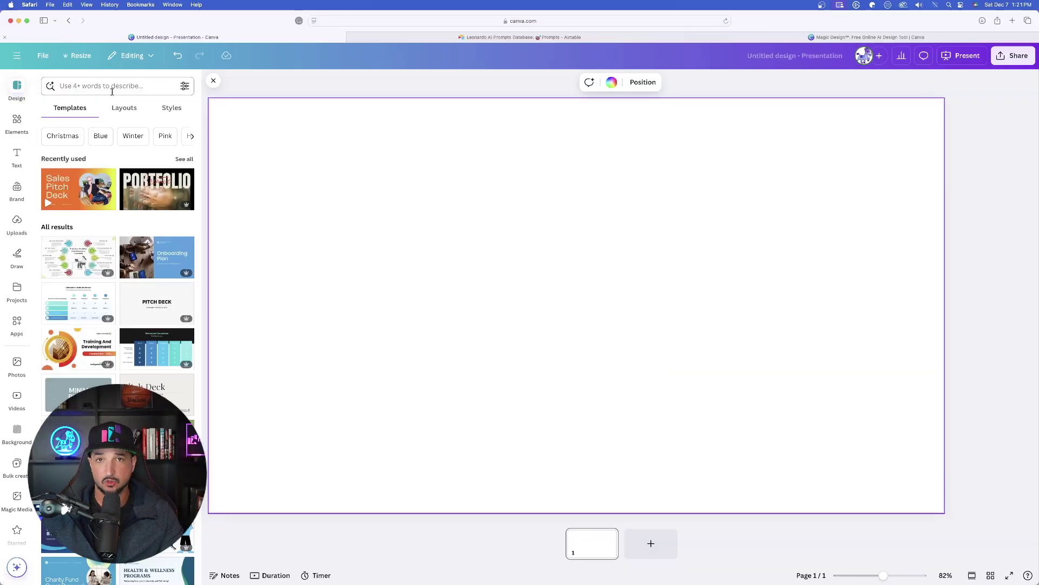
Search templates with the pasted AI presentation description and open the Magic Design 'Unlocking AI' result.
{"action": "left_click", "coordinate": [112, 91]}
{"action": "type", "text": "PRESENTATION ABOUT AI AND HOW TO USE IT"}
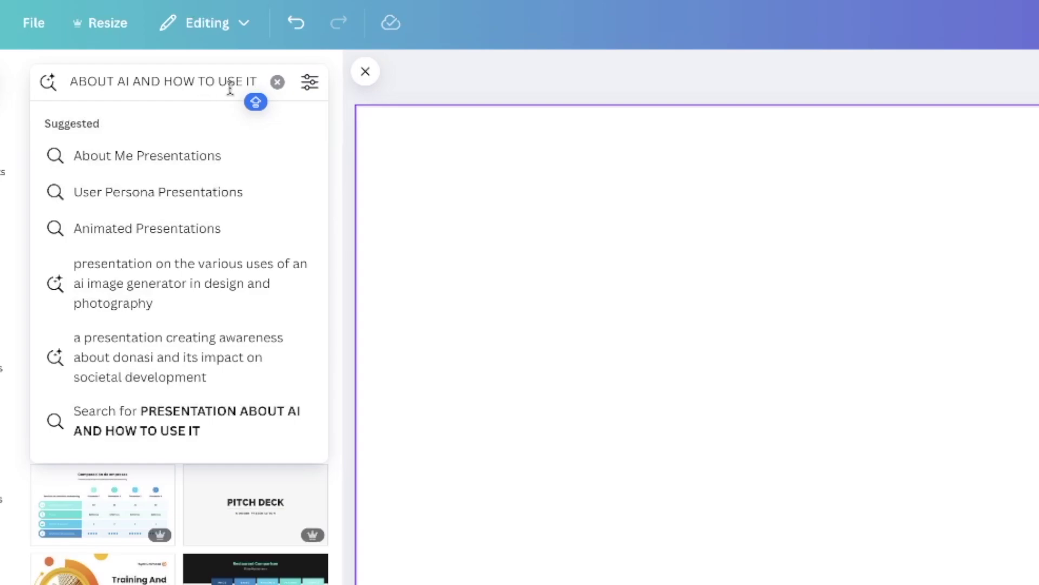
{"action": "key", "text": "Return"}
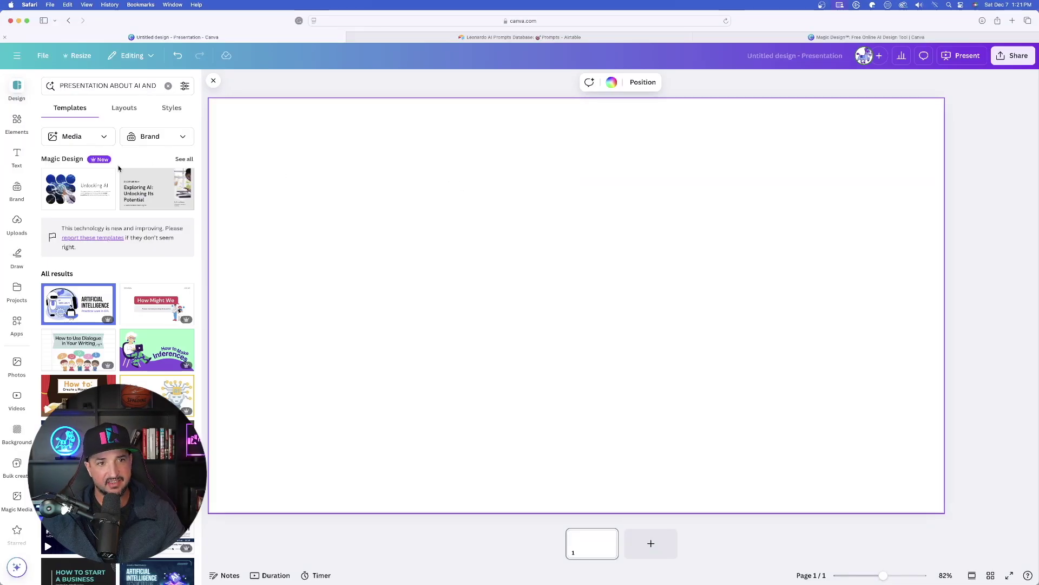
{"action": "left_click", "coordinate": [182, 162]}
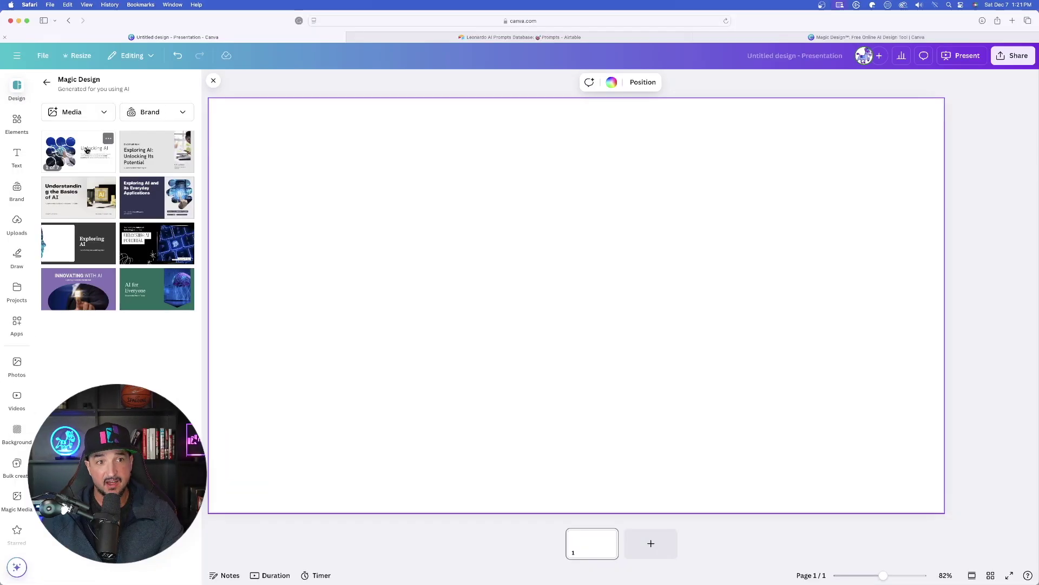
{"action": "left_click", "coordinate": [122, 197]}
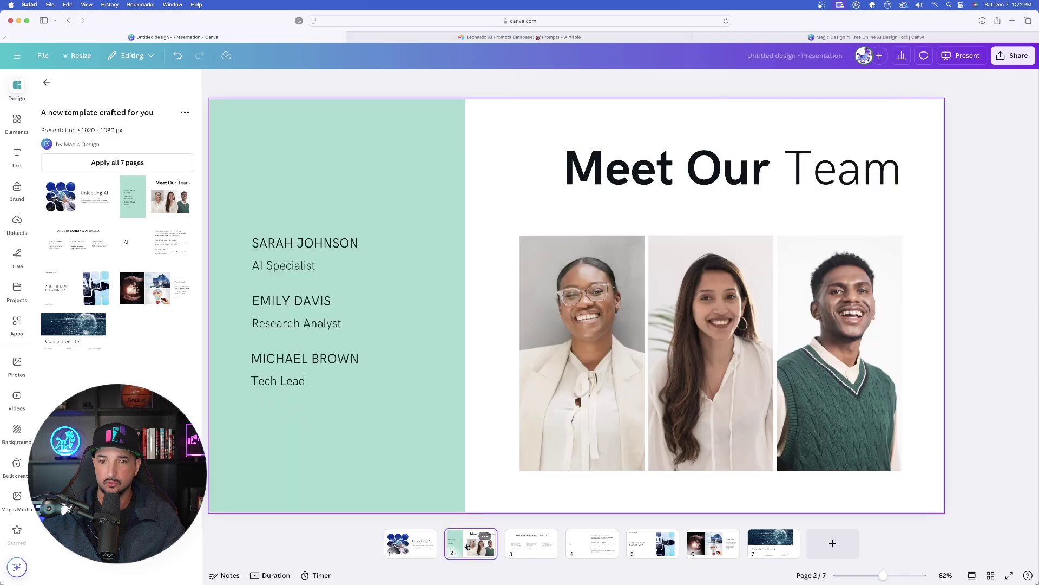
Review pages 3 to 7 through the Connect with Us slide, then return to the title slide.
{"action": "left_click", "coordinate": [532, 549]}
{"action": "left_click", "coordinate": [587, 548]}
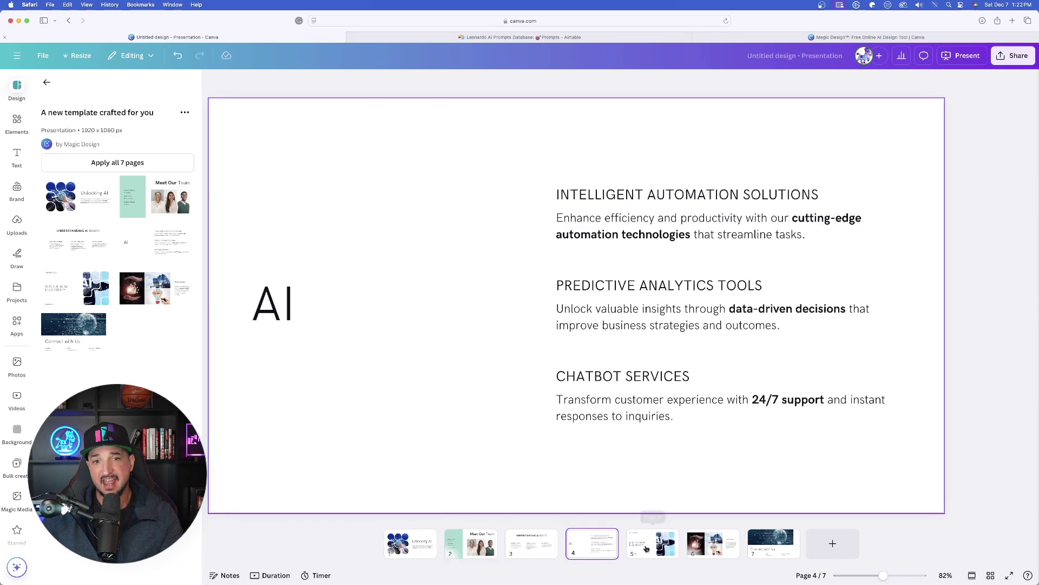
{"action": "left_click", "coordinate": [646, 548]}
{"action": "left_click", "coordinate": [712, 545]}
{"action": "left_click", "coordinate": [774, 550]}
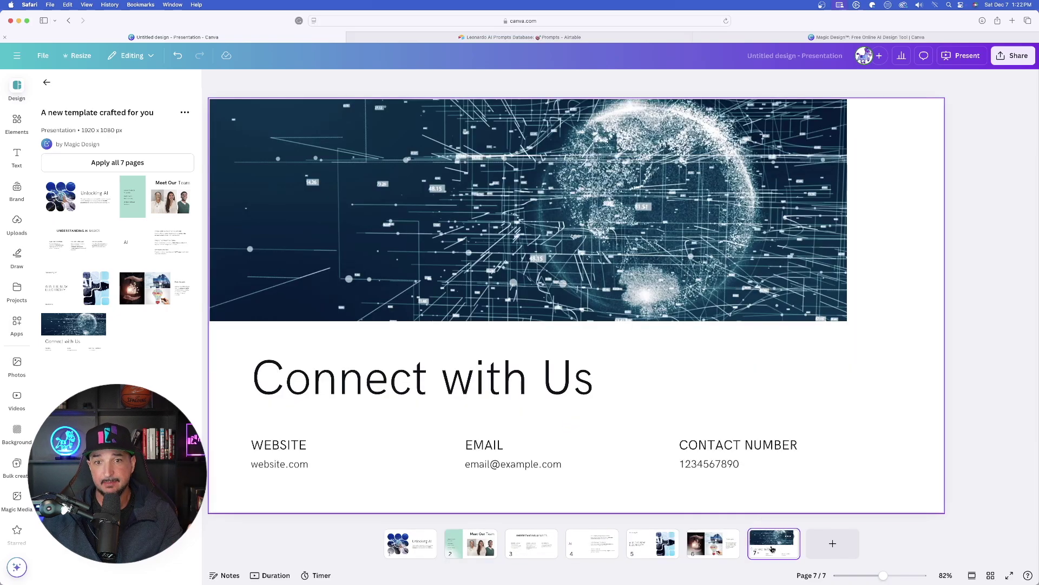
{"action": "left_click", "coordinate": [416, 547]}
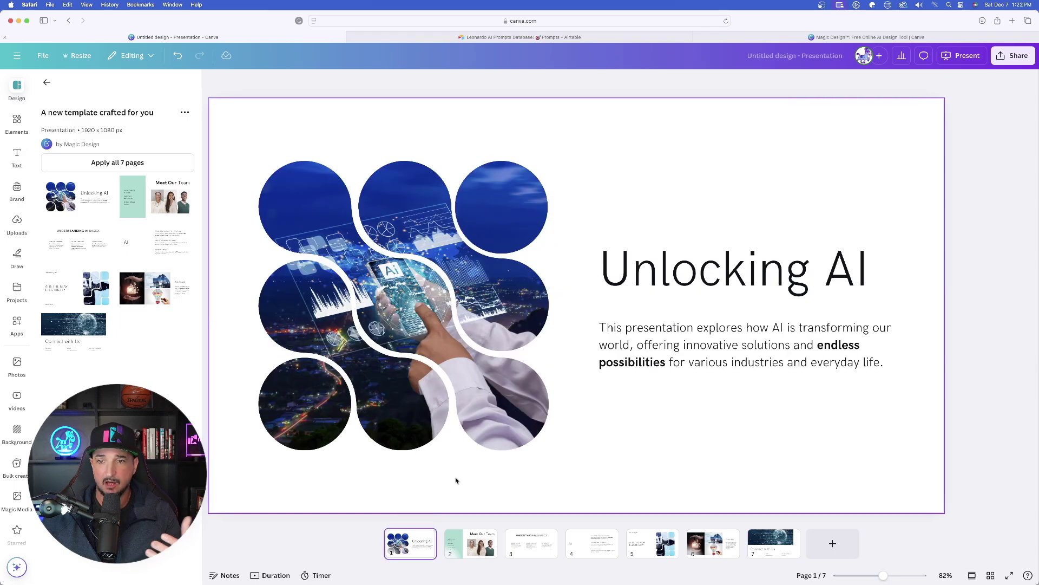
Preview several Magic Design results for 'AI and the future', including AI for Future Success.
{"action": "left_click", "coordinate": [370, 256]}
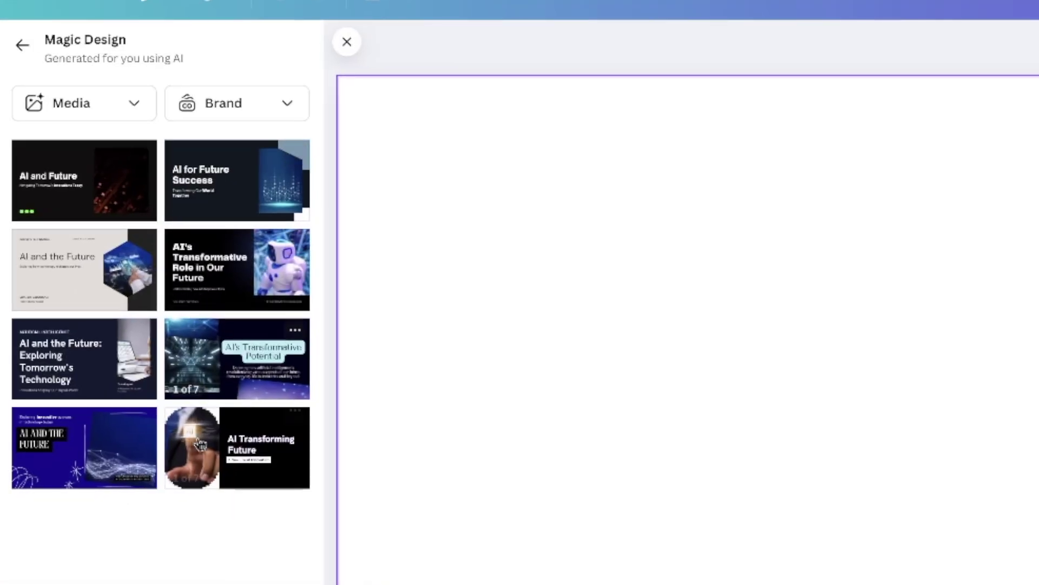
{"action": "left_click", "coordinate": [72, 175]}
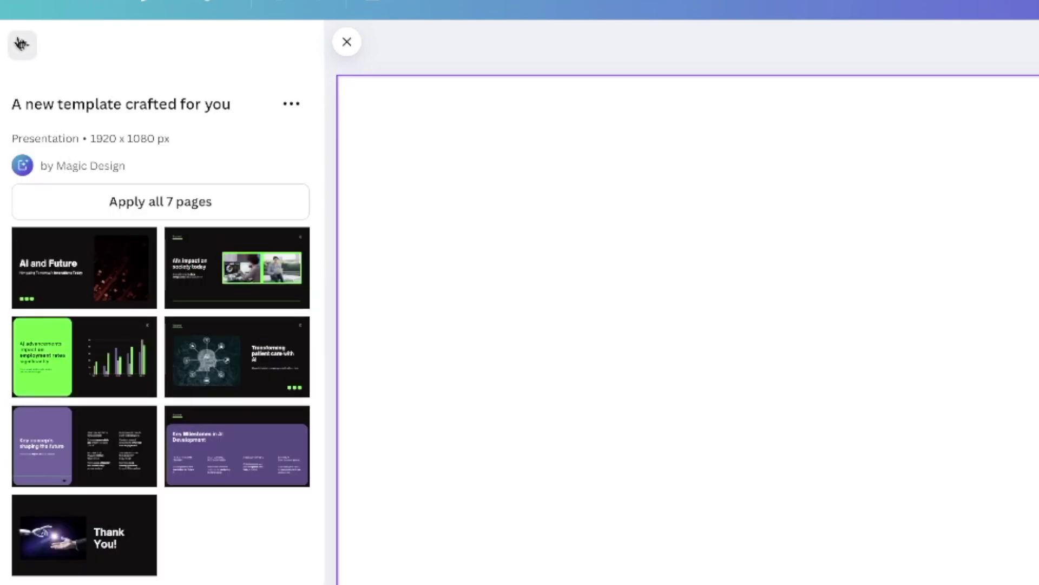
{"action": "left_click", "coordinate": [22, 43]}
{"action": "left_click", "coordinate": [242, 189]}
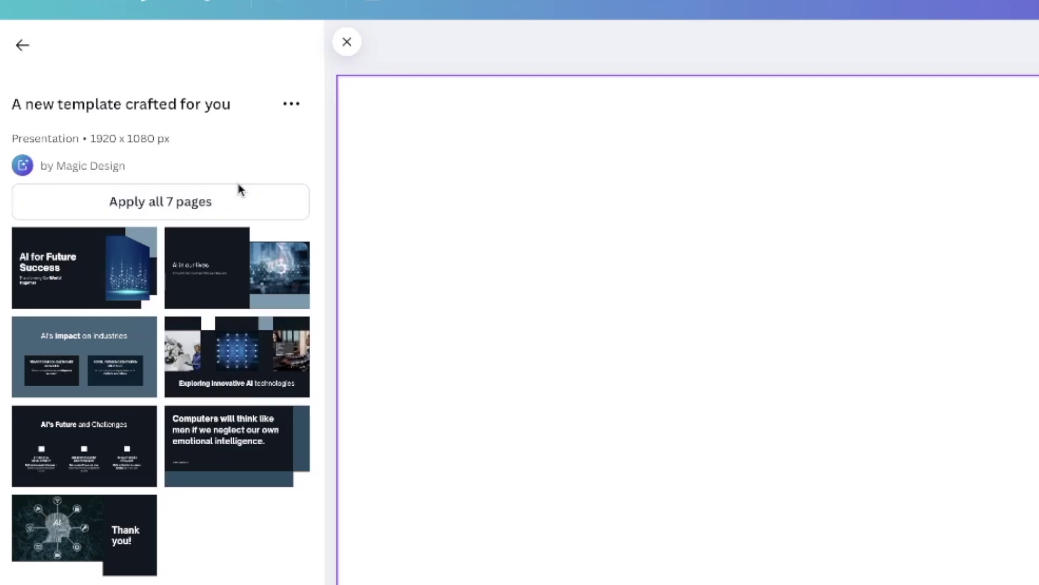
{"action": "left_click", "coordinate": [22, 46]}
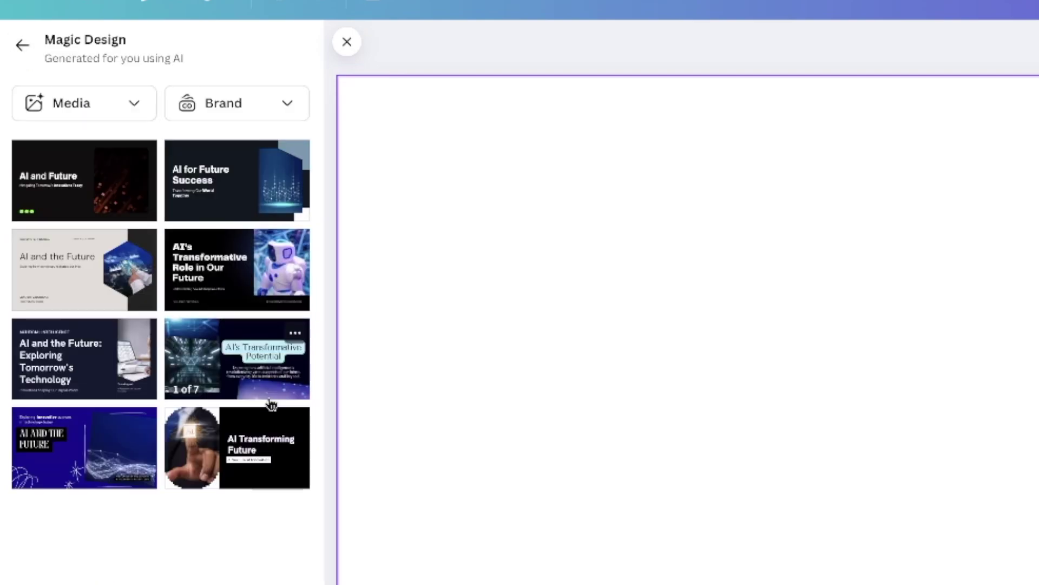
{"action": "left_click", "coordinate": [214, 264]}
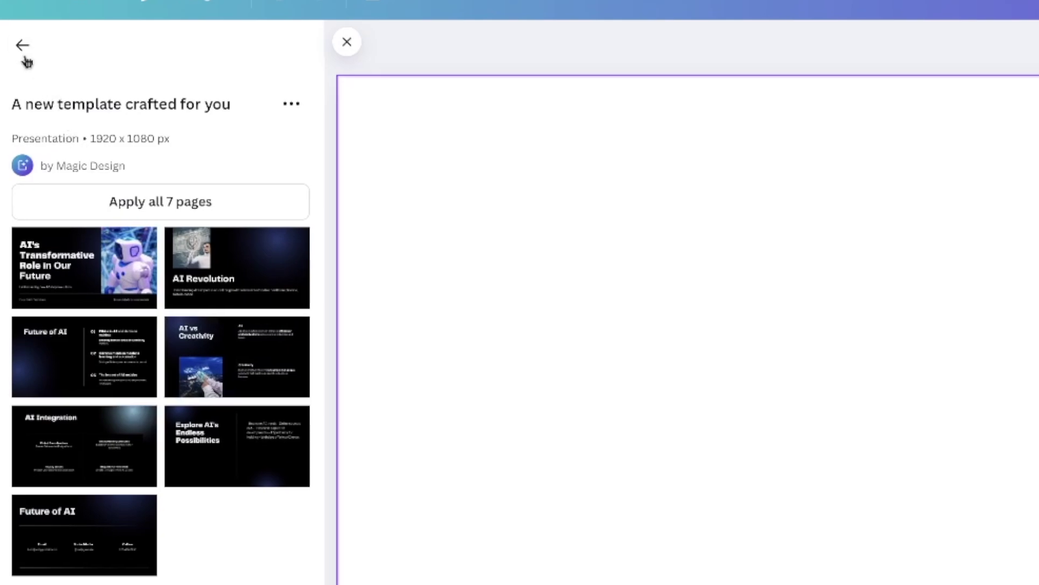
{"action": "left_click", "coordinate": [23, 46]}
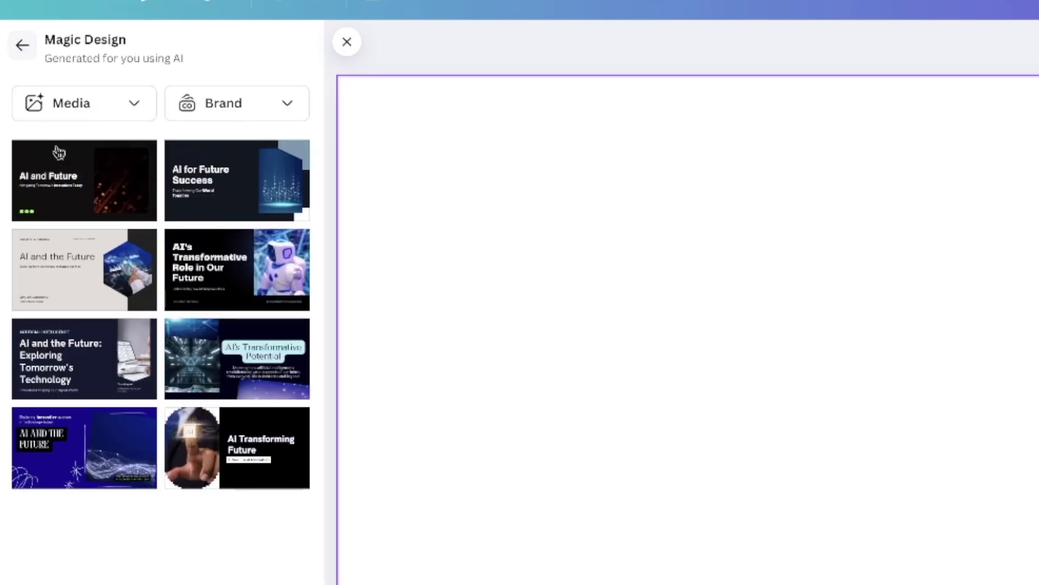
Apply all pages of AI and Future and drag two AI photos into page 2's frame.
{"action": "left_click", "coordinate": [250, 200]}
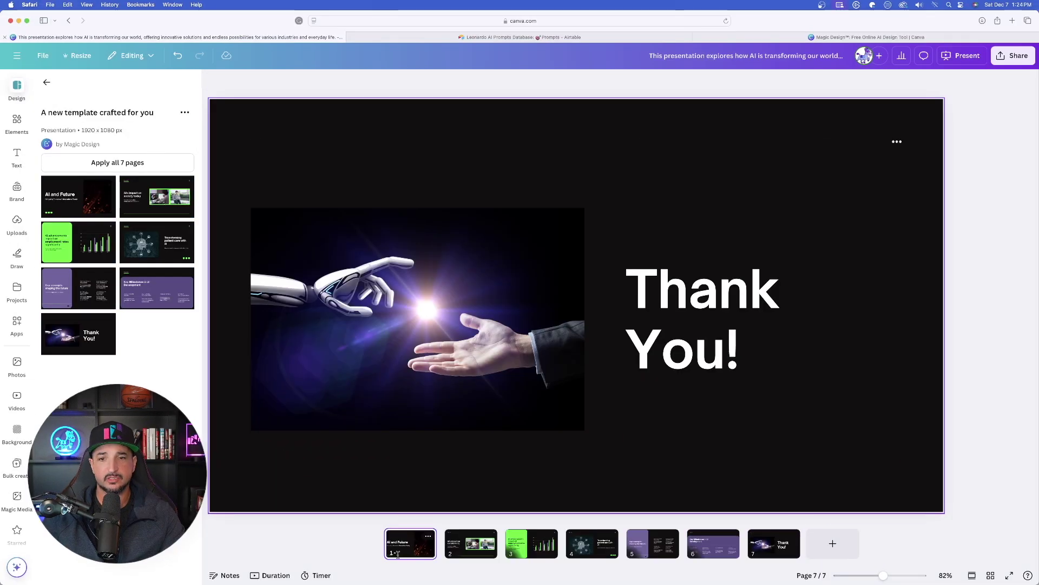
{"action": "left_click", "coordinate": [398, 552]}
{"action": "left_click", "coordinate": [447, 550]}
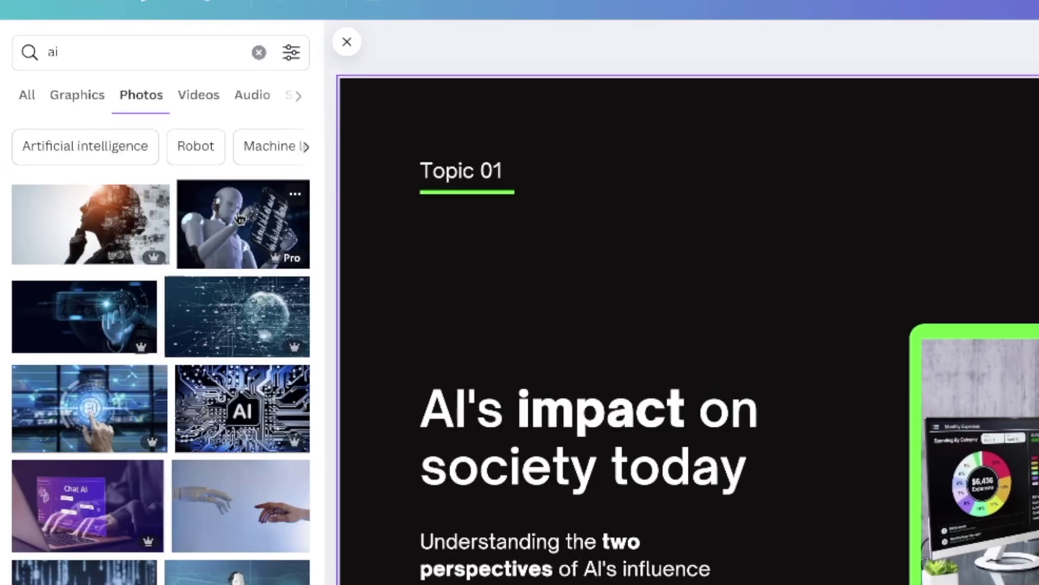
{"action": "left_click_drag", "start_coordinate": [241, 219], "coordinate": [1037, 422]}
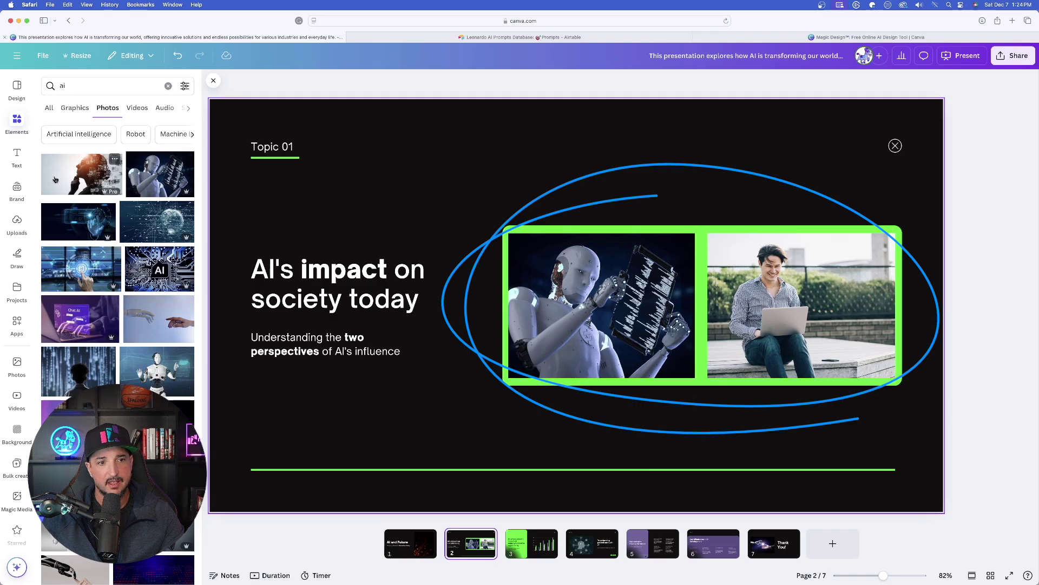
{"action": "left_click_drag", "start_coordinate": [55, 179], "coordinate": [747, 313]}
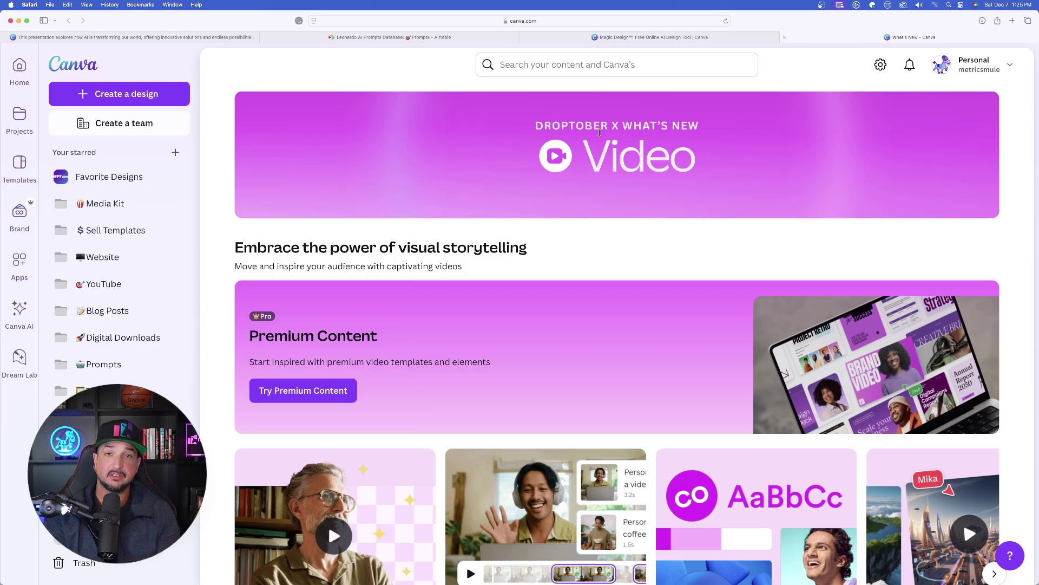
Scroll down What's New and sideways through the feature cards to Image Animate and Captions.
{"action": "scroll", "coordinate": [320, 343], "scroll_direction": "down", "scroll_amount": 5}
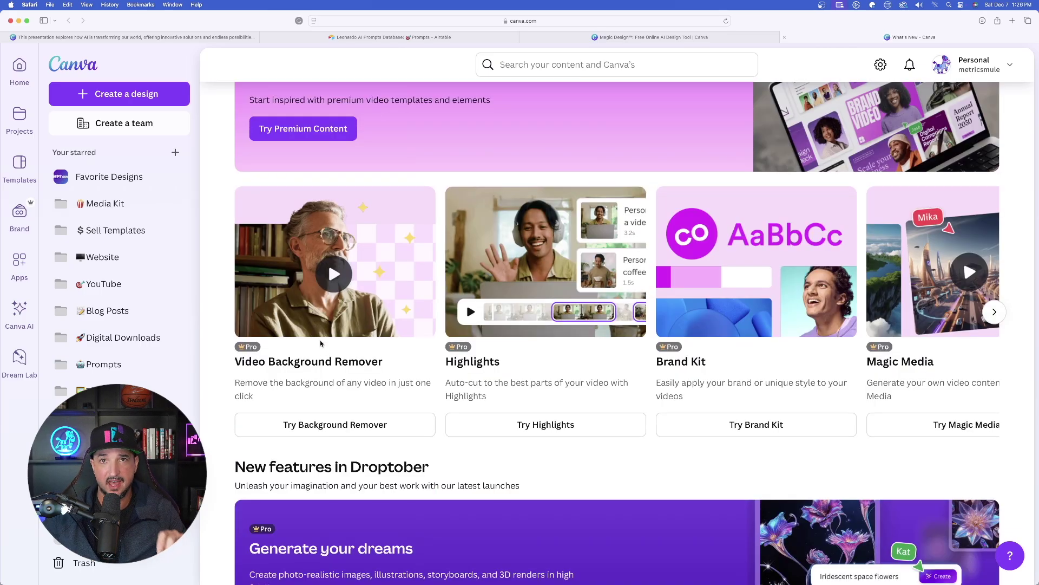
{"action": "scroll", "coordinate": [516, 360], "scroll_direction": "right", "scroll_amount": 1}
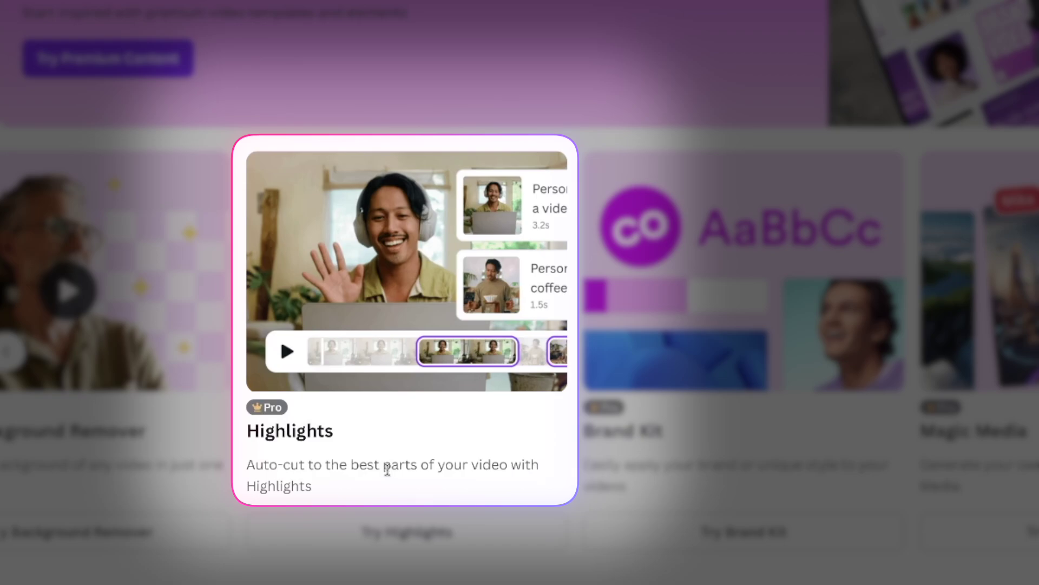
{"action": "scroll", "coordinate": [525, 460], "scroll_direction": "right", "scroll_amount": 3}
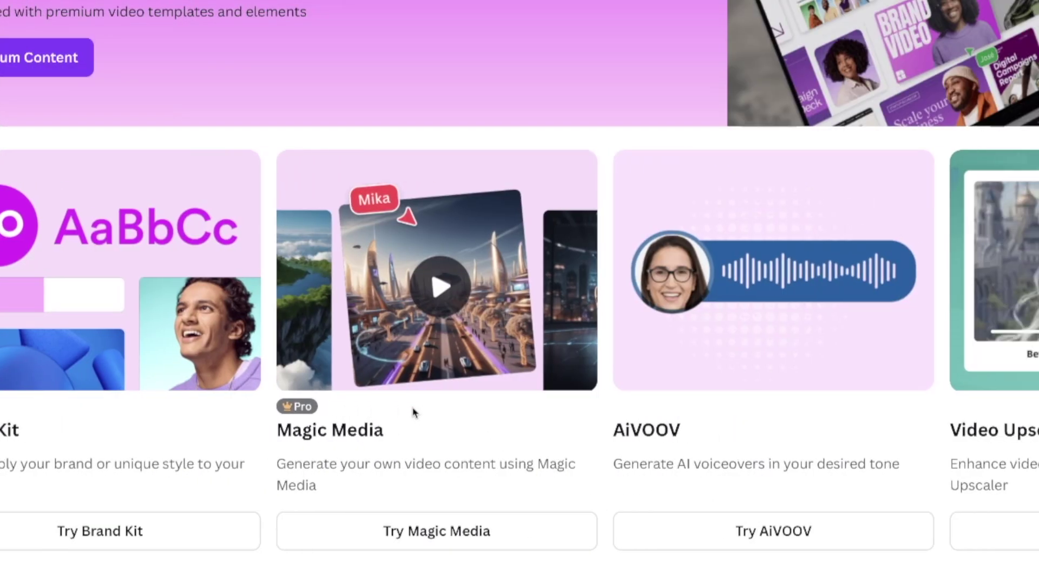
{"action": "scroll", "coordinate": [414, 413], "scroll_direction": "right", "scroll_amount": 3}
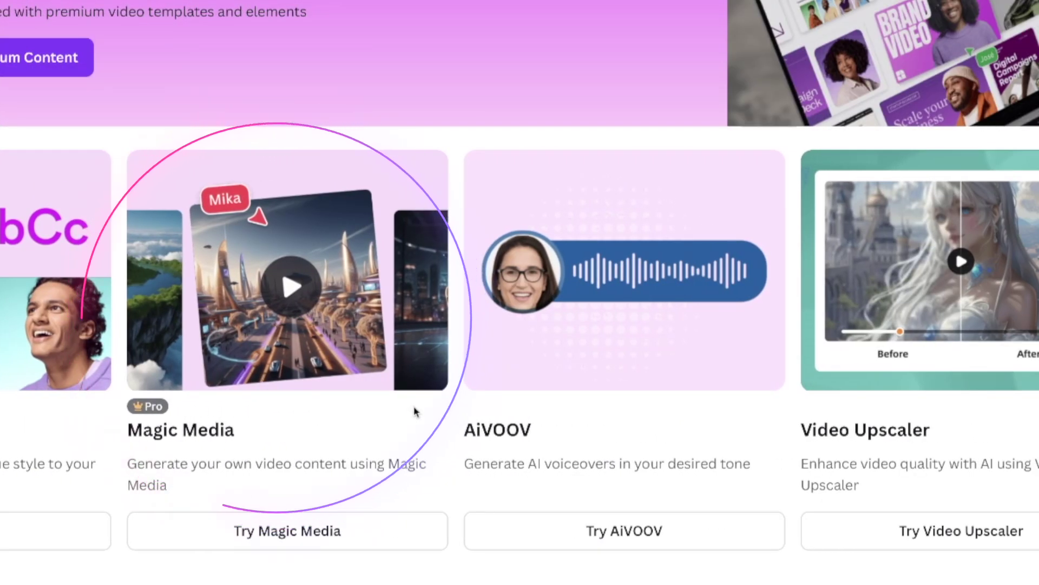
{"action": "scroll", "coordinate": [413, 412], "scroll_direction": "right", "scroll_amount": 5}
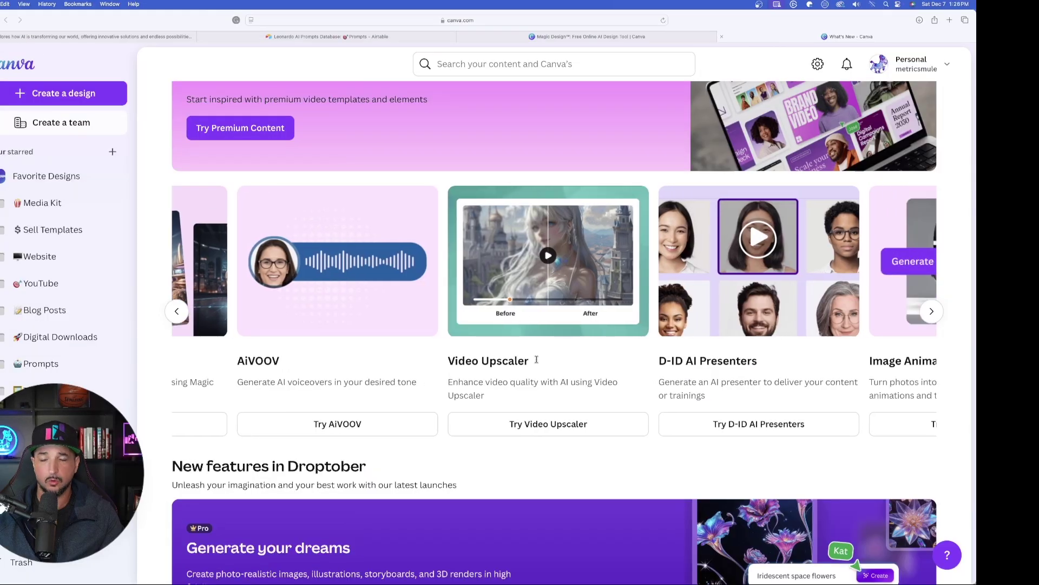
{"action": "scroll", "coordinate": [537, 359], "scroll_direction": "right", "scroll_amount": 2}
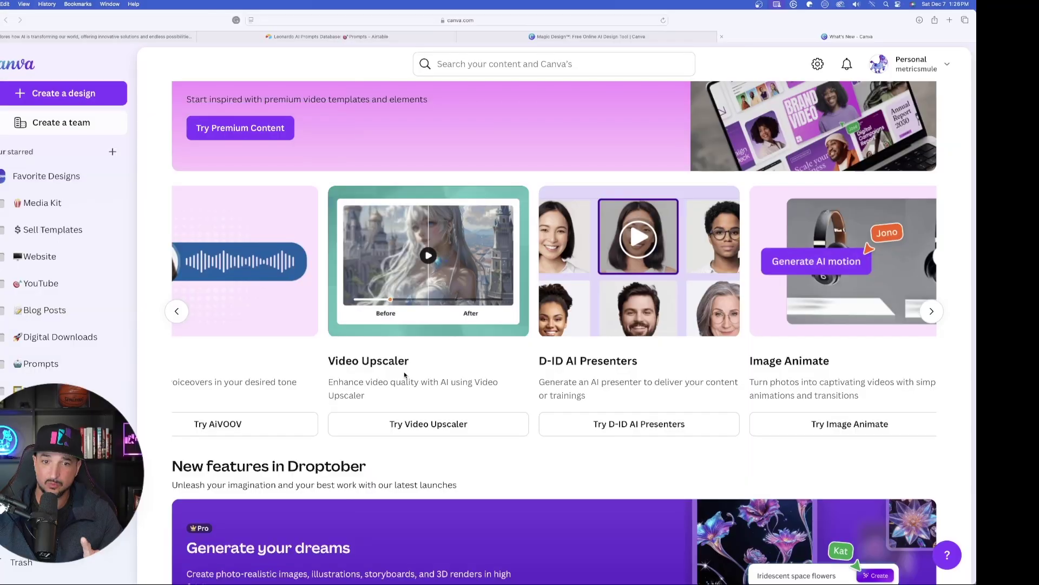
{"action": "scroll", "coordinate": [340, 416], "scroll_direction": "right", "scroll_amount": 5}
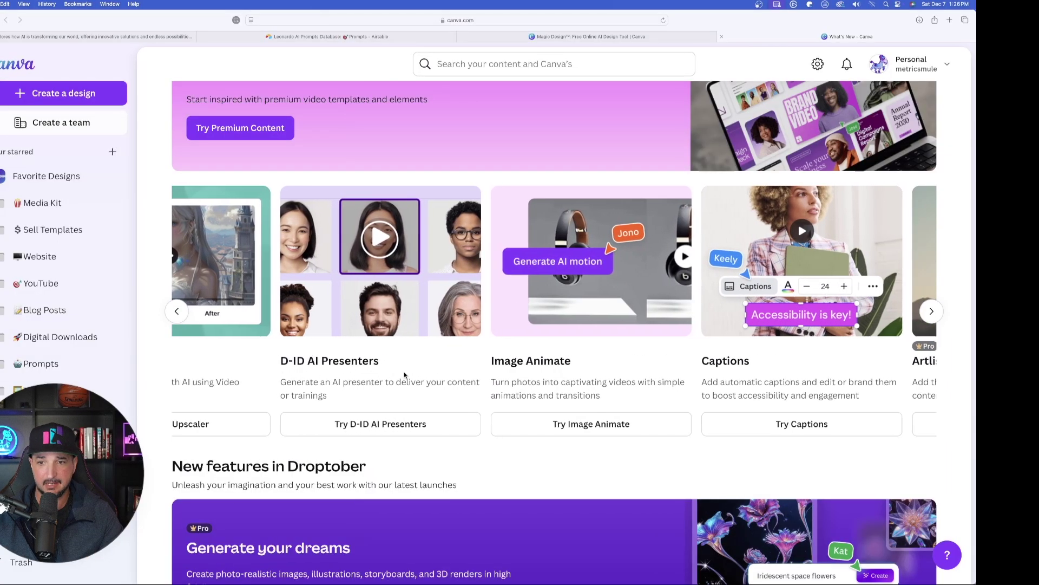
{"action": "scroll", "coordinate": [405, 375], "scroll_direction": "right", "scroll_amount": 3}
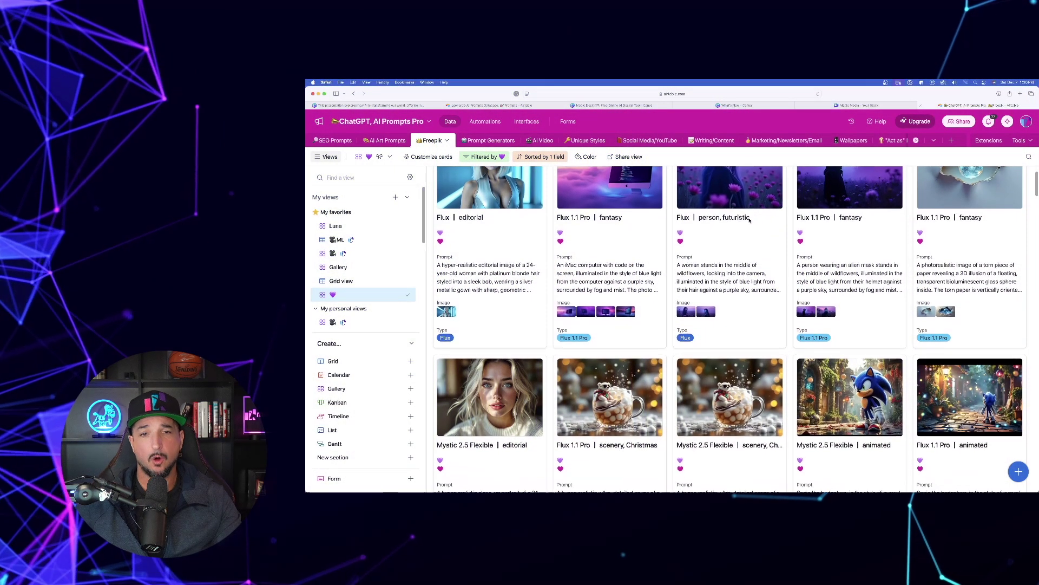
Switch to the AI Video prompts table and scroll through its prompt records.
{"action": "scroll", "coordinate": [750, 221], "scroll_direction": "up", "scroll_amount": 1}
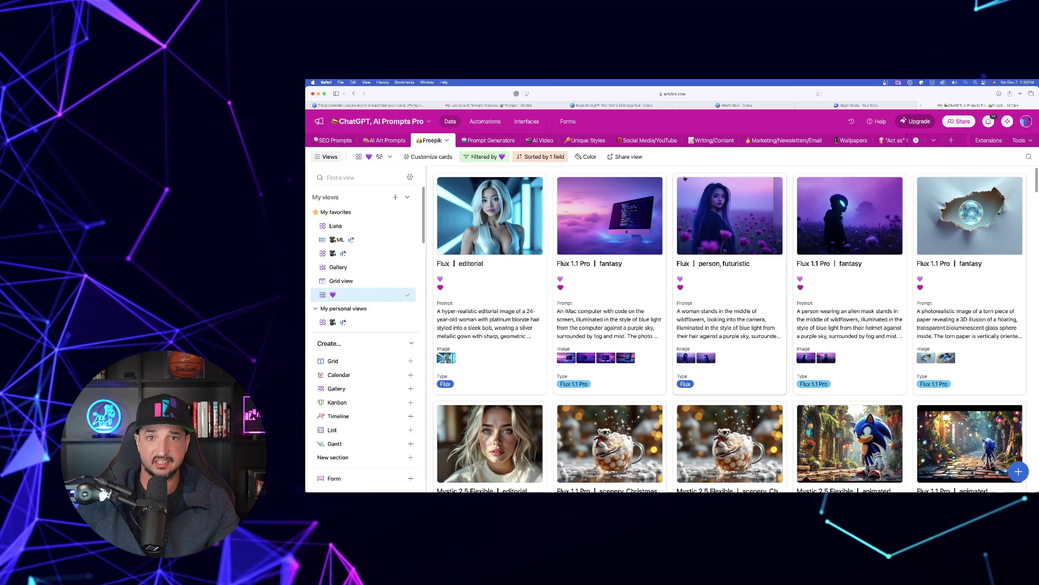
{"action": "scroll", "coordinate": [659, 221], "scroll_direction": "down", "scroll_amount": 1}
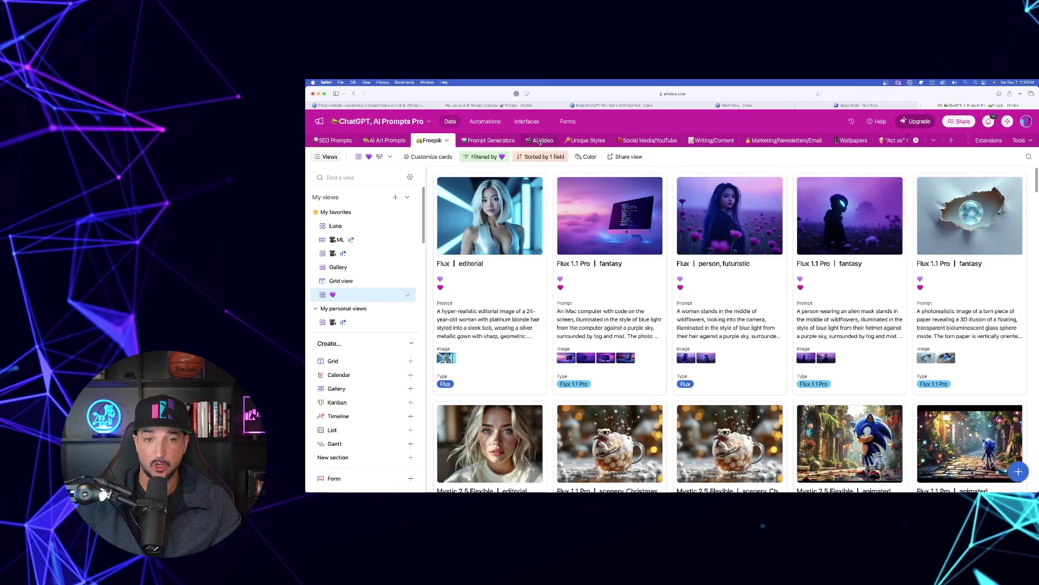
{"action": "left_click", "coordinate": [540, 141]}
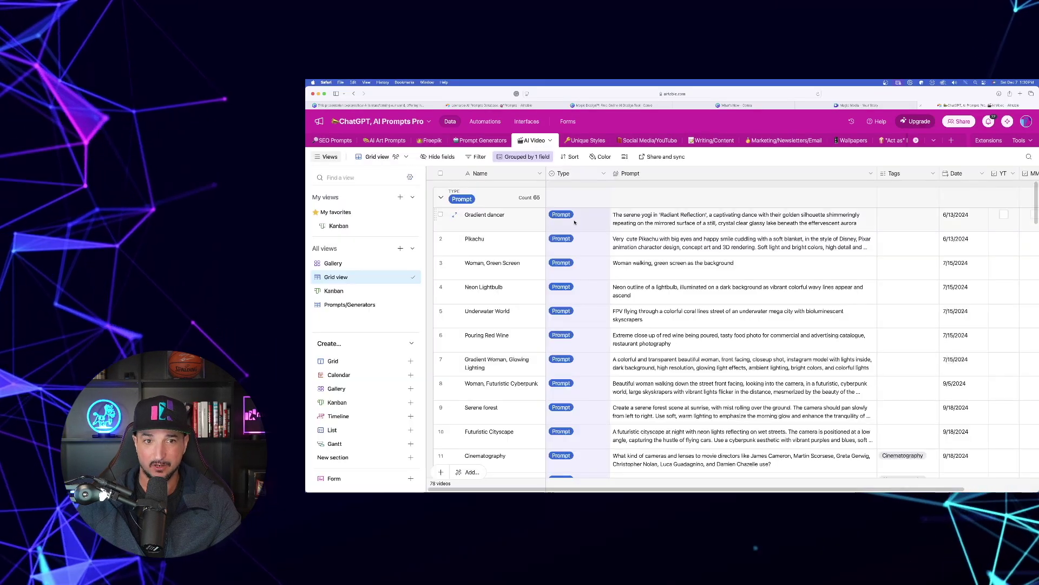
{"action": "scroll", "coordinate": [713, 310], "scroll_direction": "down", "scroll_amount": 5}
{"action": "scroll", "coordinate": [714, 311], "scroll_direction": "up", "scroll_amount": 5}
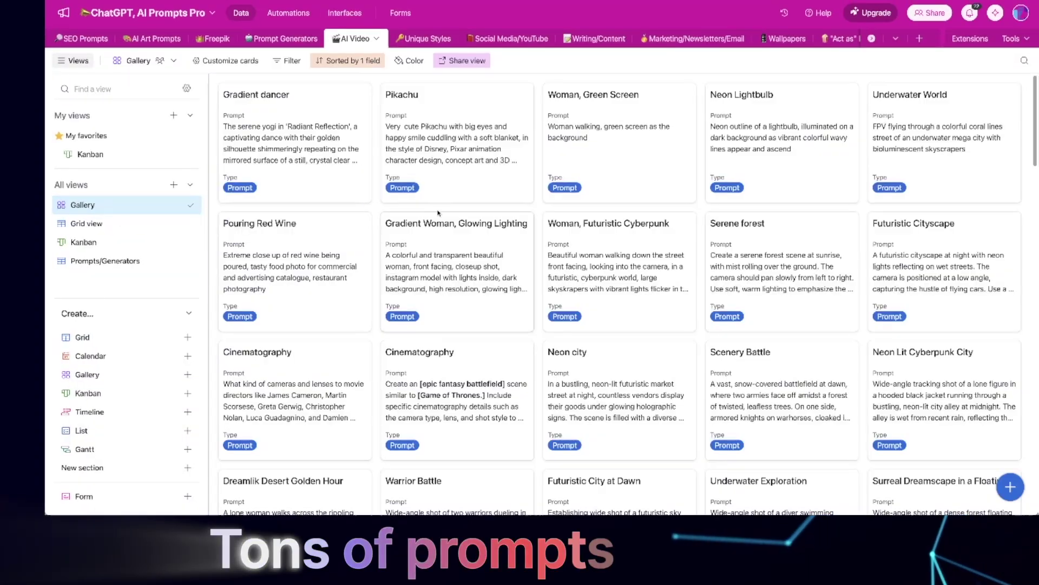
{"action": "scroll", "coordinate": [447, 185], "scroll_direction": "down", "scroll_amount": 10}
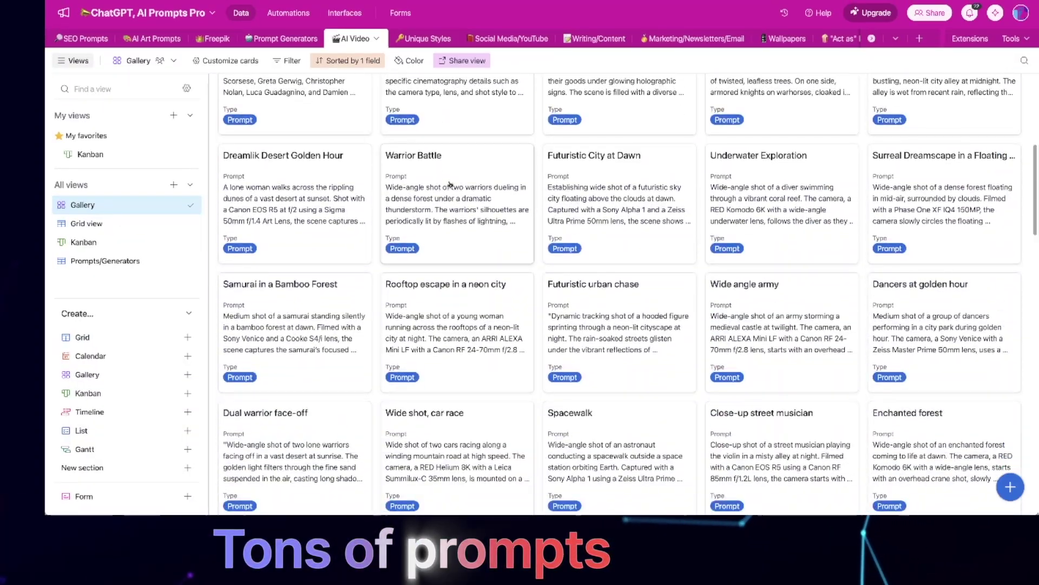
{"action": "scroll", "coordinate": [447, 184], "scroll_direction": "down", "scroll_amount": 15}
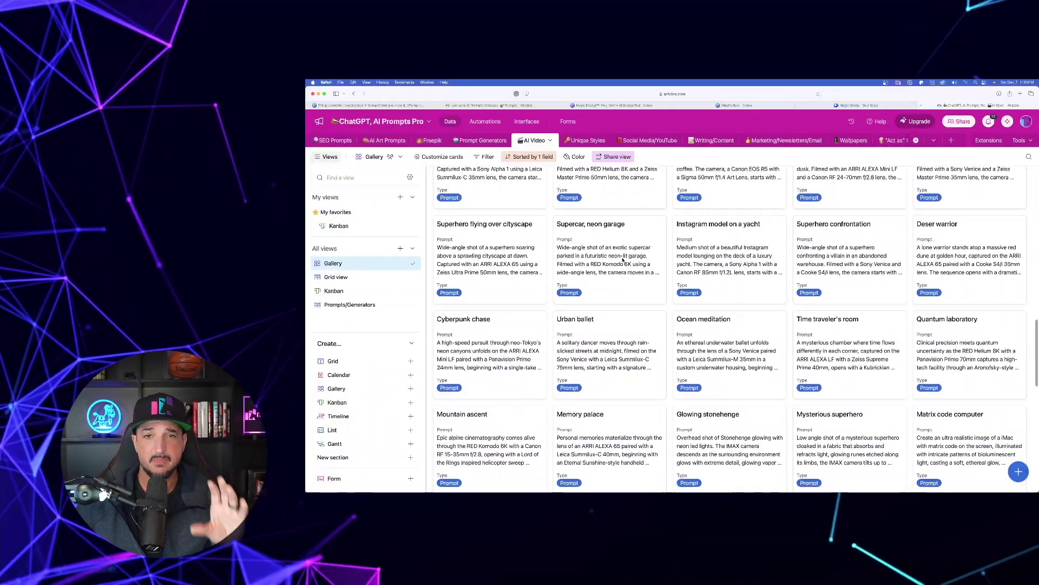
{"action": "scroll", "coordinate": [622, 260], "scroll_direction": "down", "scroll_amount": 3}
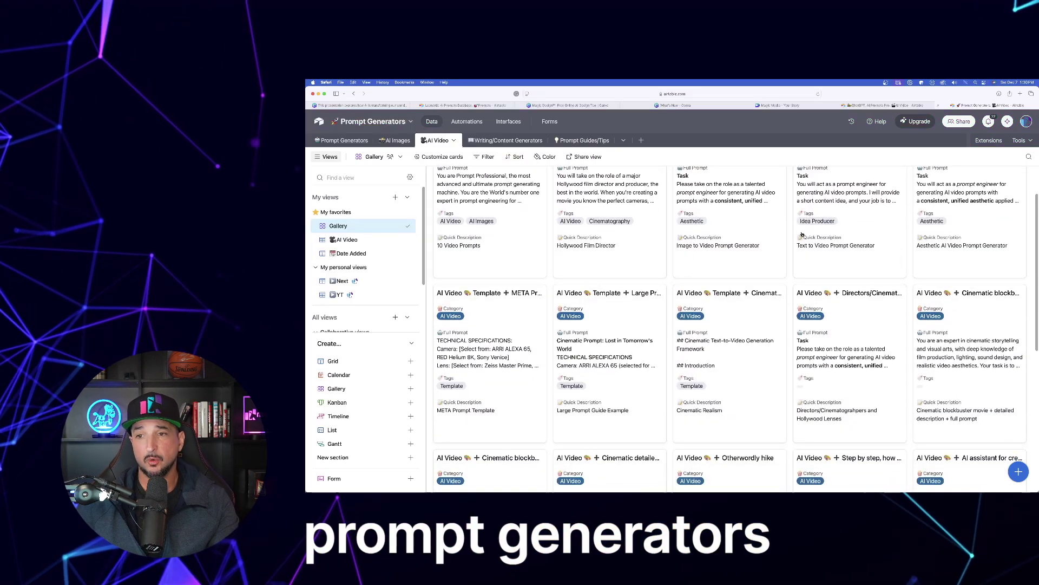
{"action": "scroll", "coordinate": [802, 234], "scroll_direction": "down", "scroll_amount": 3}
{"action": "scroll", "coordinate": [803, 238], "scroll_direction": "up", "scroll_amount": 6}
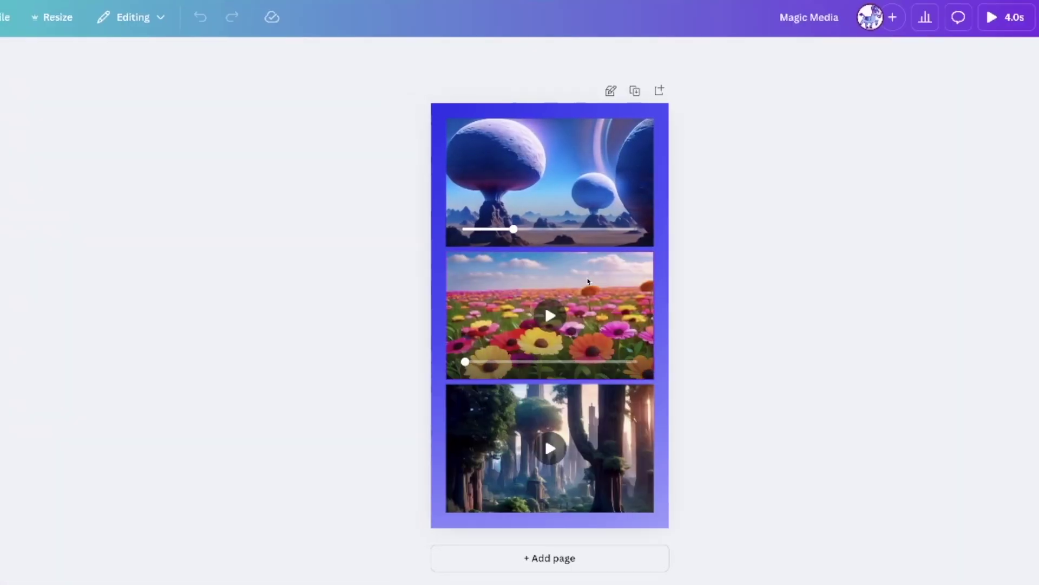
Play the flower field clip, then the forest clip.
{"action": "left_click", "coordinate": [548, 314]}
{"action": "left_click", "coordinate": [551, 448]}
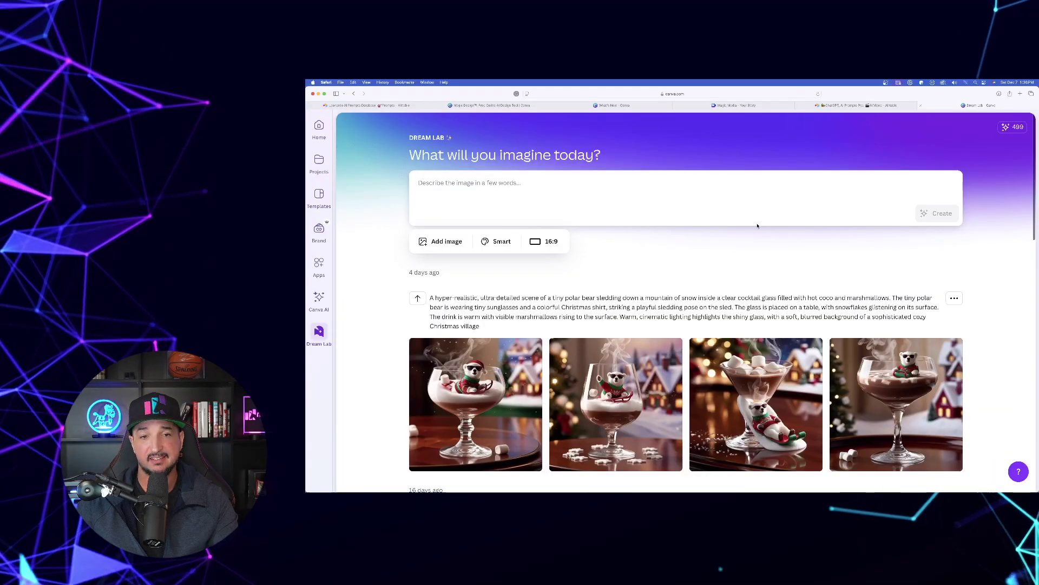
{"action": "scroll", "coordinate": [758, 226], "scroll_direction": "down", "scroll_amount": 5}
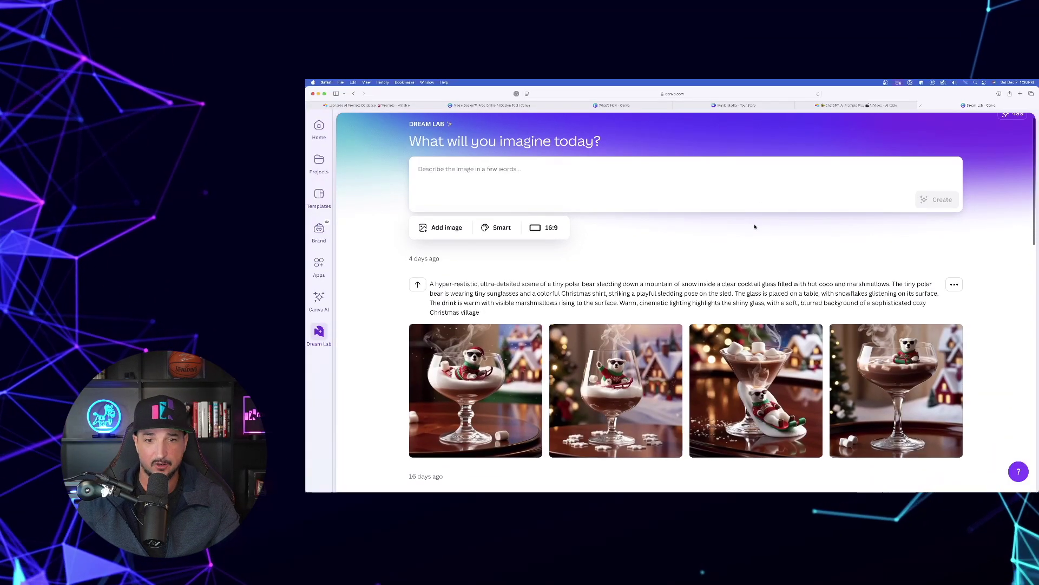
{"action": "scroll", "coordinate": [714, 233], "scroll_direction": "down", "scroll_amount": 2}
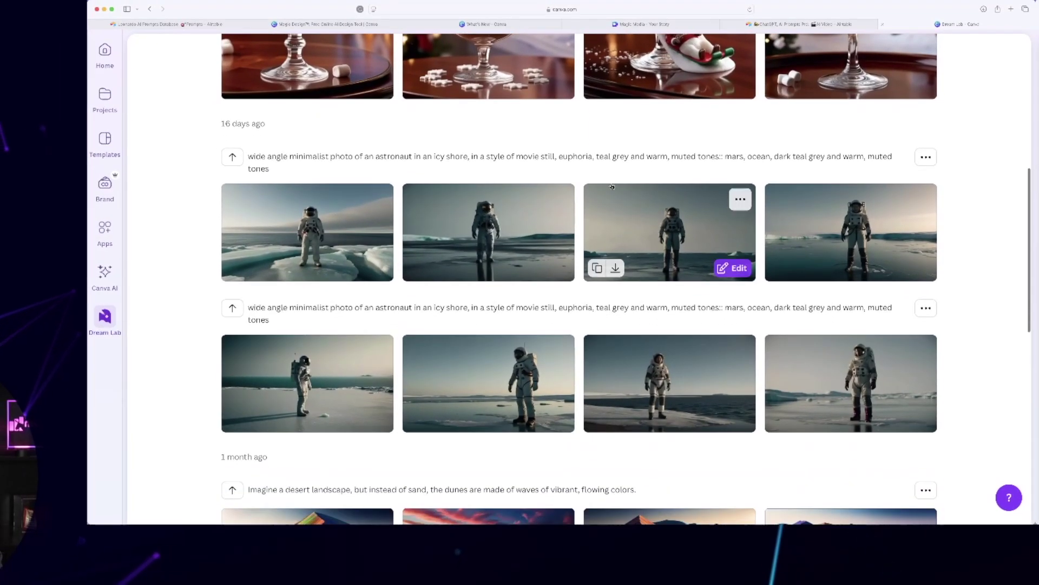
{"action": "scroll", "coordinate": [711, 231], "scroll_direction": "up", "scroll_amount": 4}
{"action": "scroll", "coordinate": [412, 195], "scroll_direction": "up", "scroll_amount": 2}
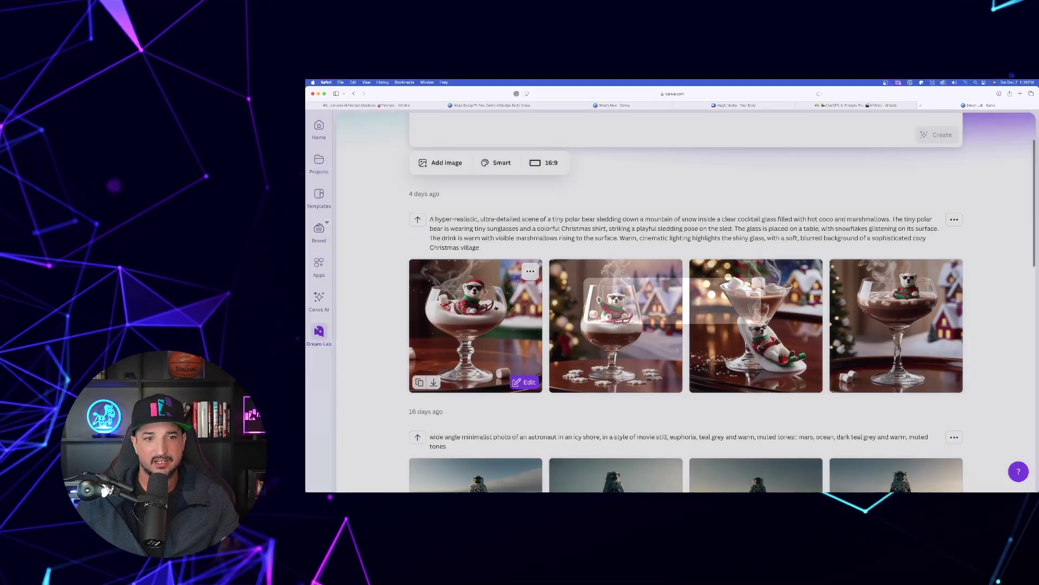
{"action": "left_click", "coordinate": [547, 166]}
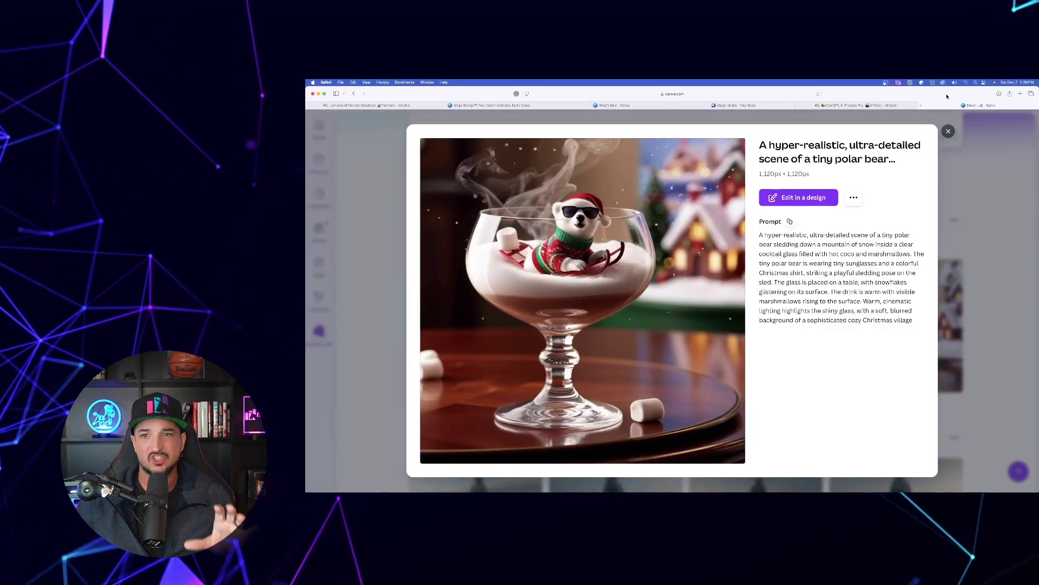
{"action": "key", "text": "Right"}
{"action": "left_click", "coordinate": [944, 137]}
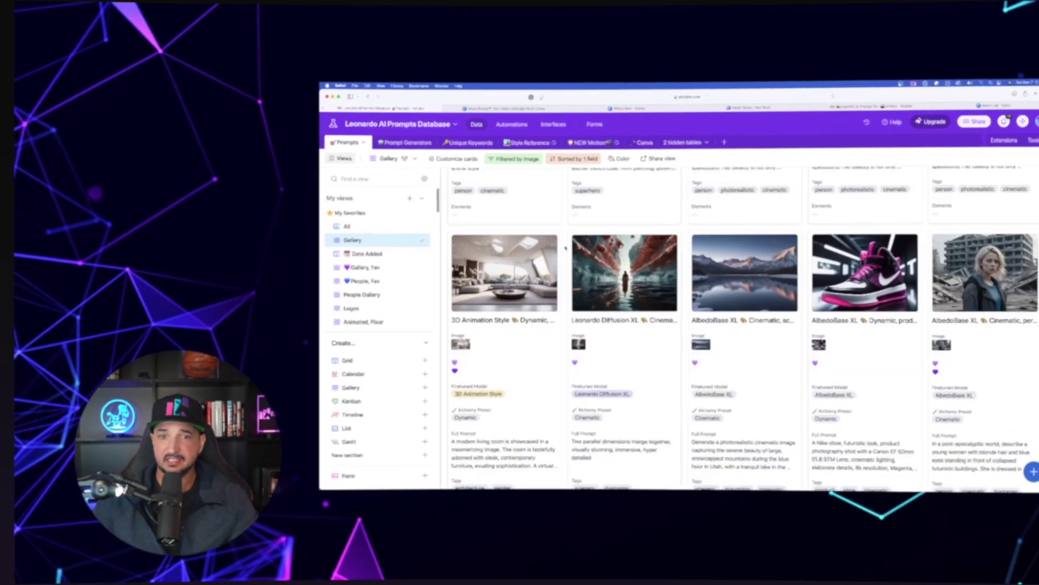
Open the alien-mask record in the Gallery, Fav view and select its Full Prompt text.
{"action": "scroll", "coordinate": [550, 228], "scroll_direction": "down", "scroll_amount": 10}
{"action": "scroll", "coordinate": [550, 228], "scroll_direction": "down", "scroll_amount": 5}
{"action": "left_click", "coordinate": [351, 267]}
{"action": "scroll", "coordinate": [542, 280], "scroll_direction": "down", "scroll_amount": 5}
{"action": "scroll", "coordinate": [584, 280], "scroll_direction": "down", "scroll_amount": 10}
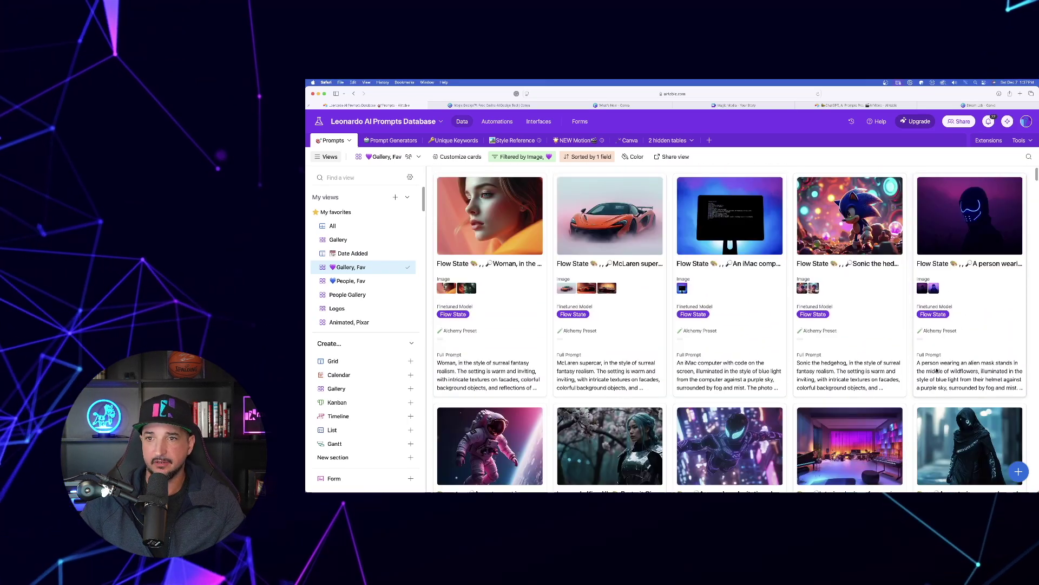
{"action": "left_click", "coordinate": [929, 373]}
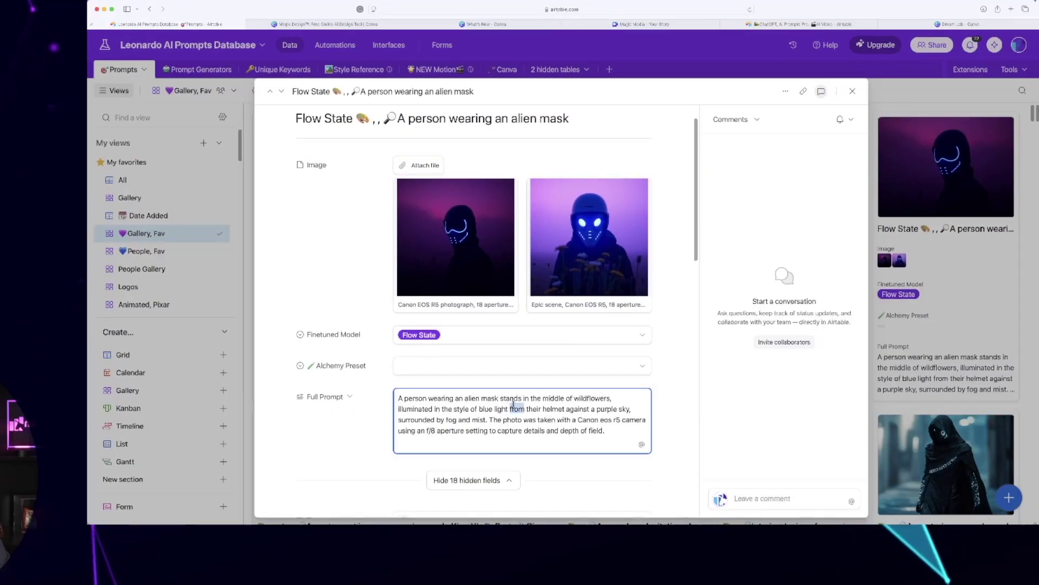
{"action": "triple_click", "coordinate": [514, 403]}
{"action": "key", "text": "super+c"}
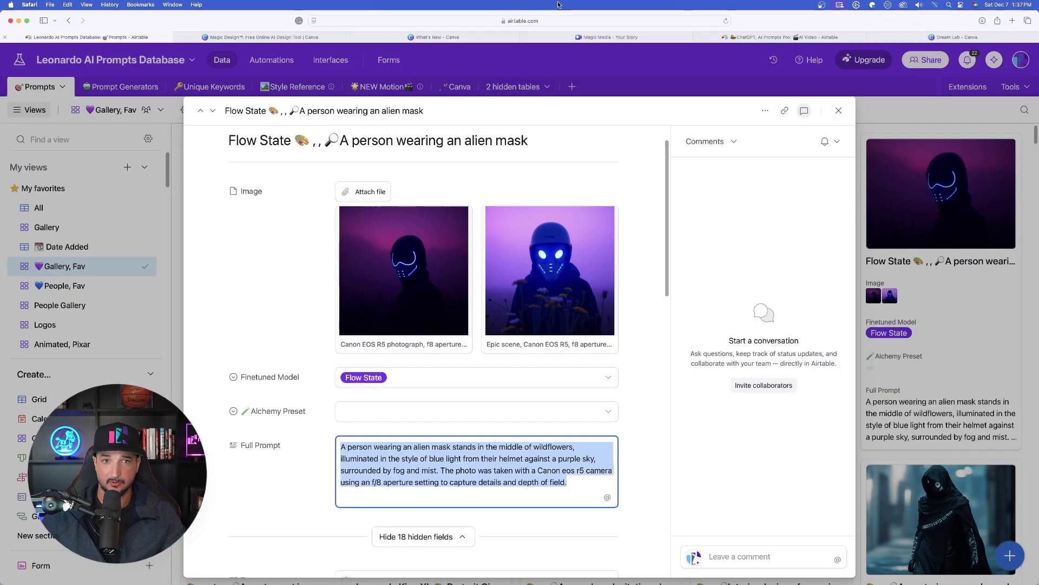
Paste the alien-mask prompt into Dream Lab and generate images from it.
{"action": "left_click", "coordinate": [957, 36]}
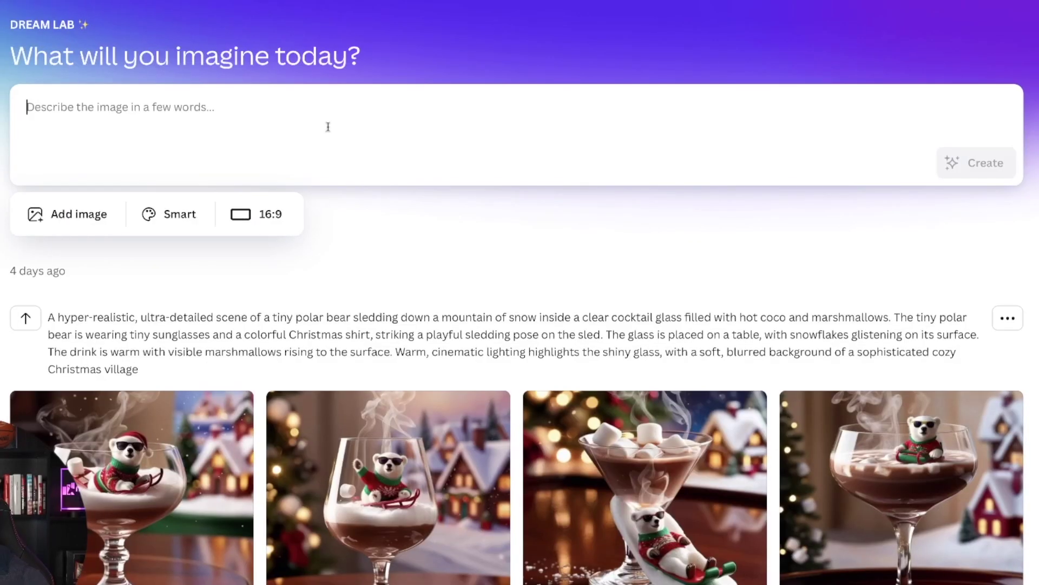
{"action": "key", "text": "super+v"}
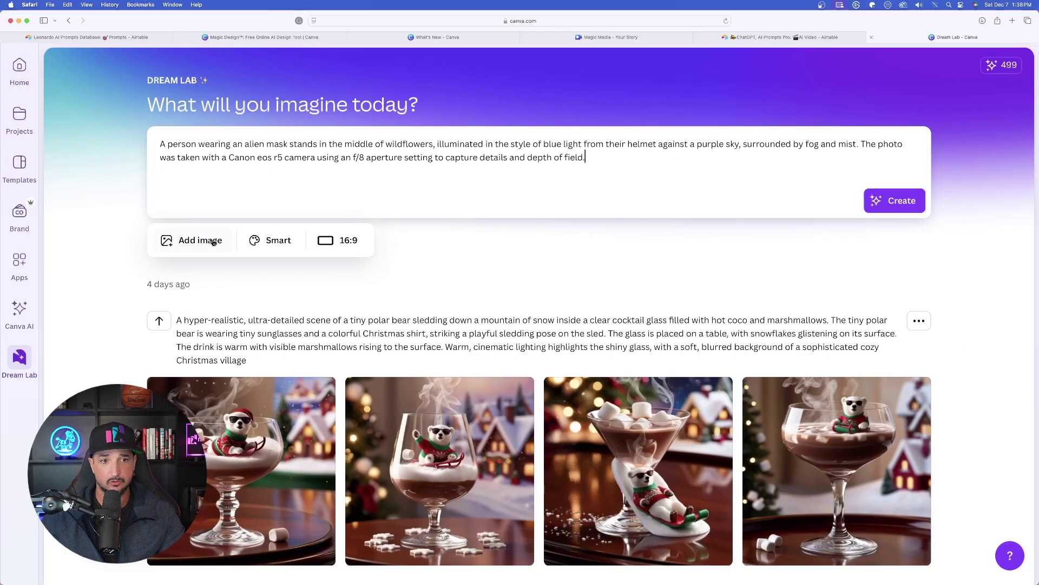
{"action": "key", "text": "Return"}
{"action": "left_click", "coordinate": [213, 242]}
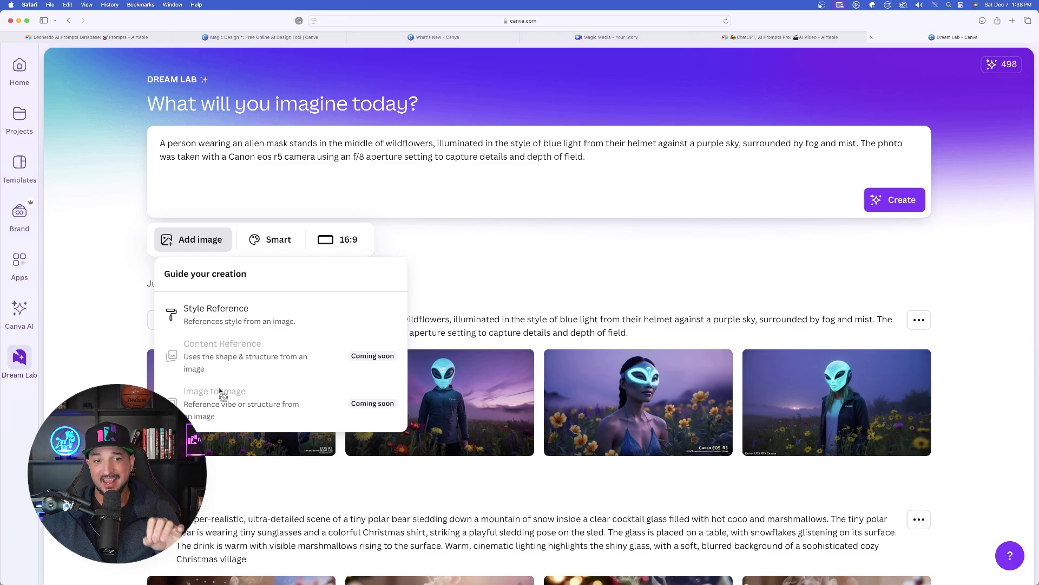
Enlarge the second generated alien image for a closer look, then close the preview.
{"action": "left_click", "coordinate": [493, 288]}
{"action": "scroll", "coordinate": [460, 281], "scroll_direction": "down", "scroll_amount": 1}
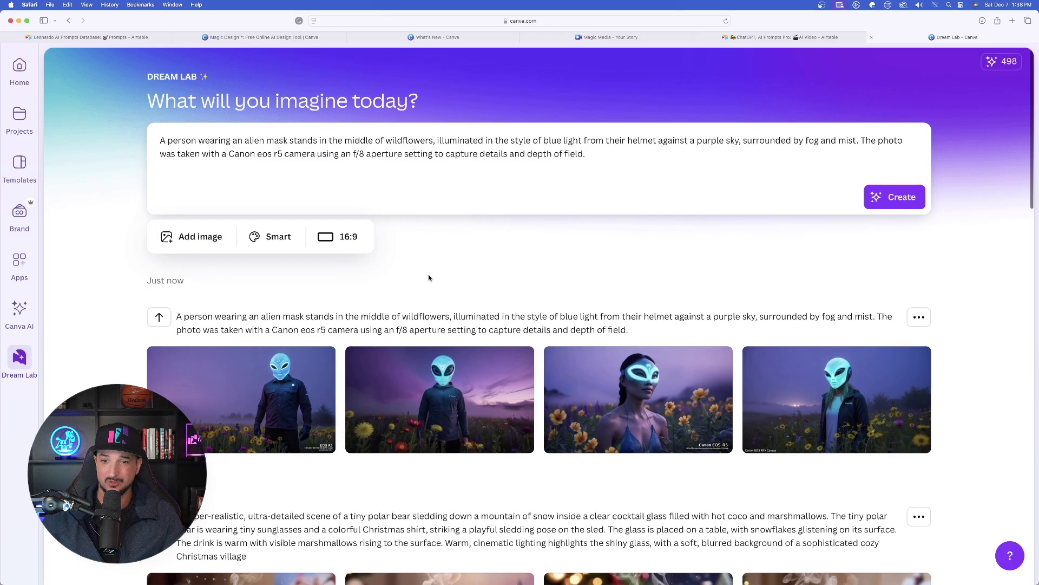
{"action": "left_click", "coordinate": [456, 385]}
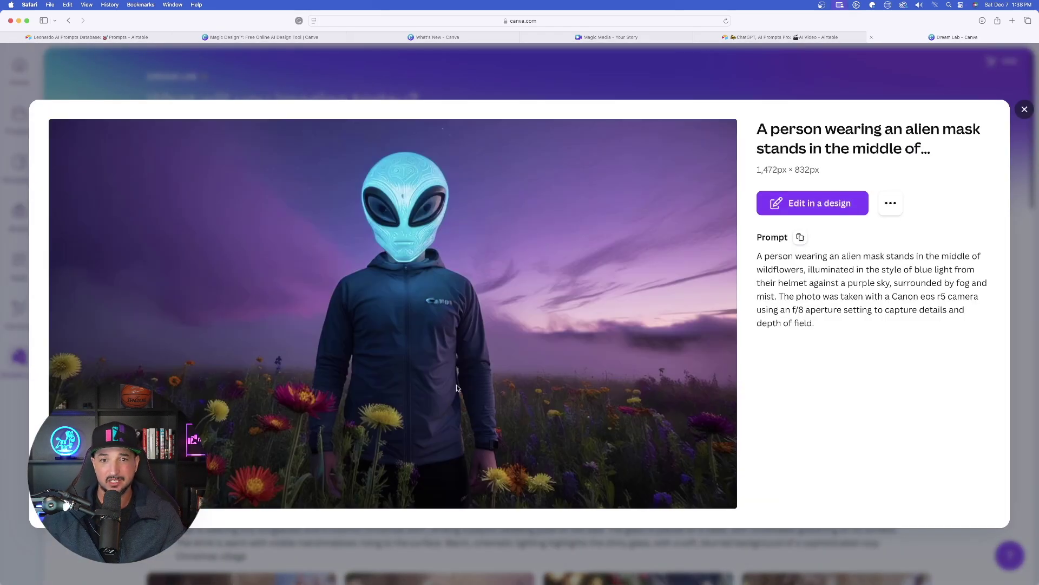
{"action": "left_click", "coordinate": [1024, 110]}
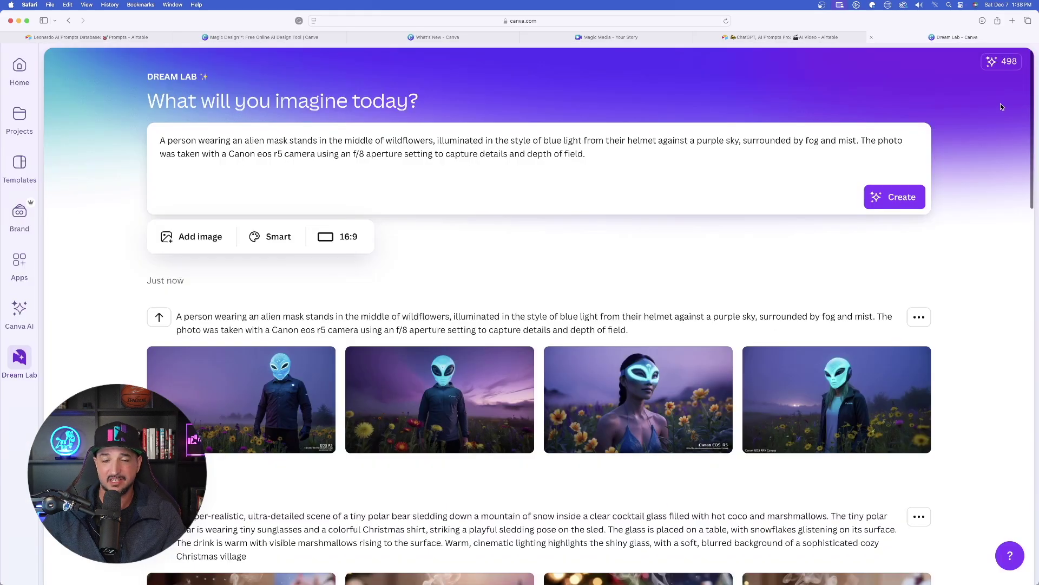
Begin guiding generation with an uploaded Style Reference image.
{"action": "left_click", "coordinate": [198, 238]}
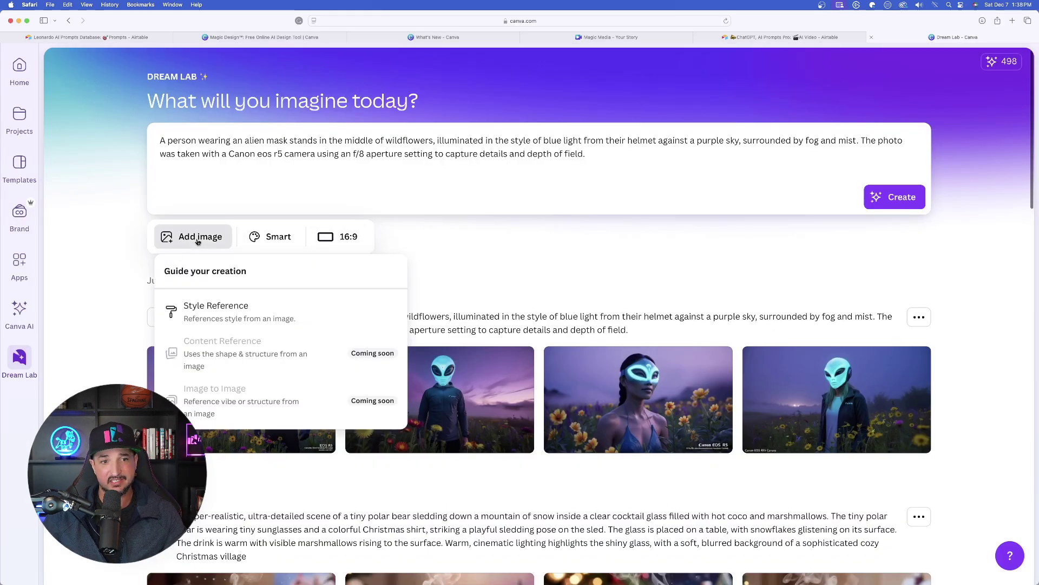
{"action": "left_click", "coordinate": [217, 310]}
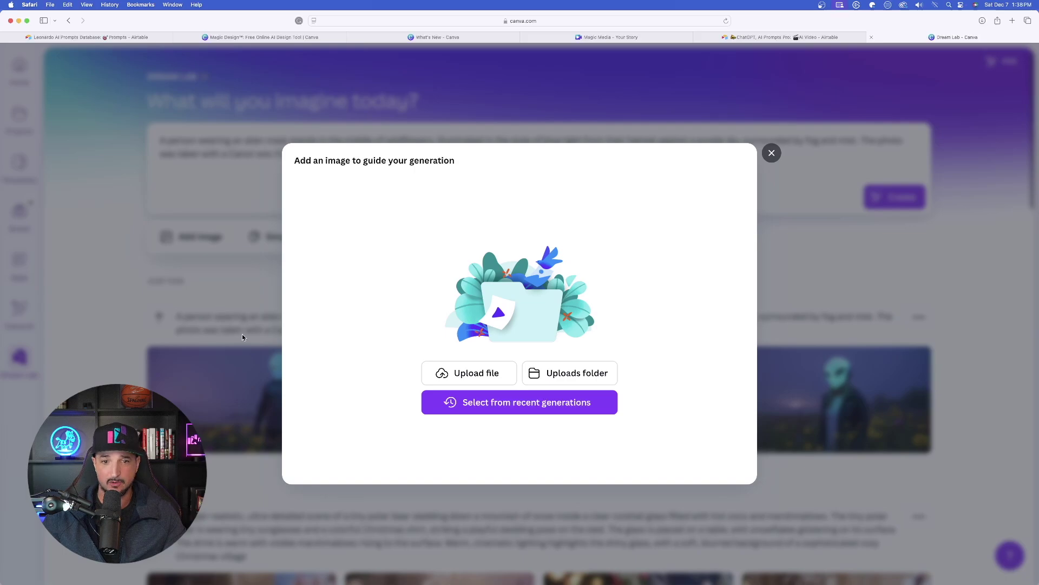
{"action": "left_click", "coordinate": [484, 380]}
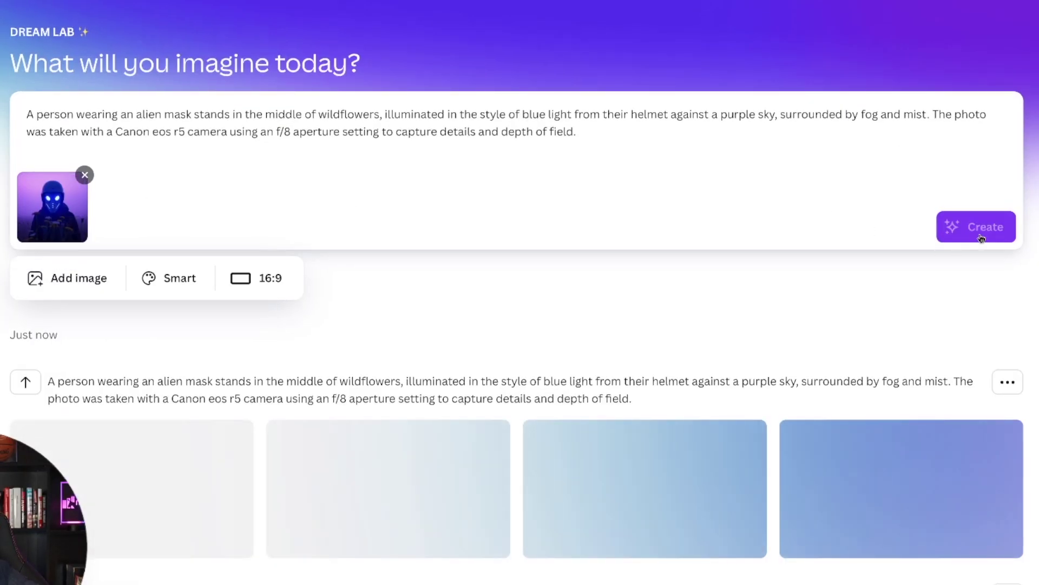
Preview two style-guided alien images and a McLaren supercar image.
{"action": "left_click", "coordinate": [575, 353]}
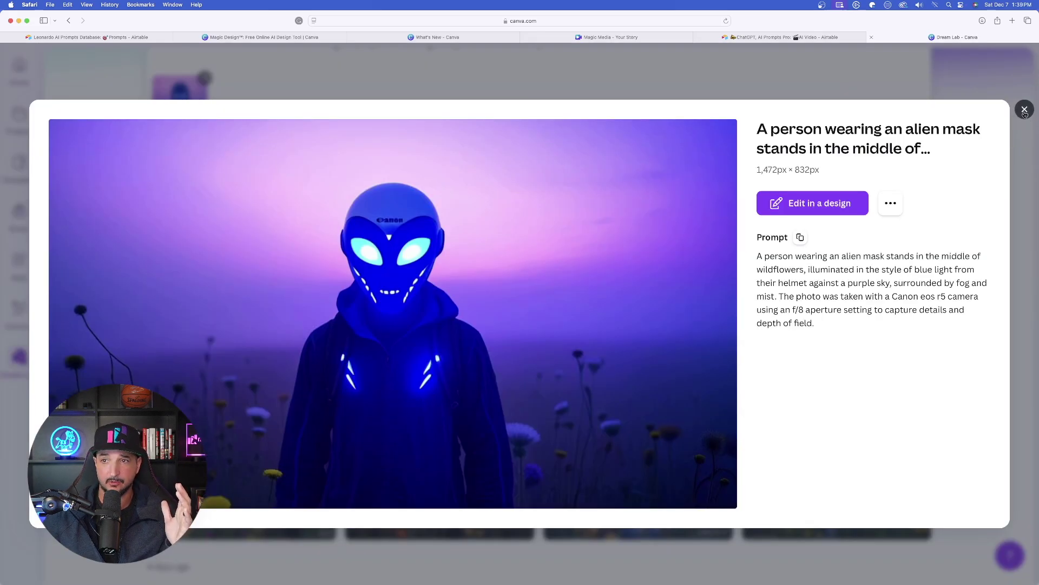
{"action": "left_click", "coordinate": [1025, 110]}
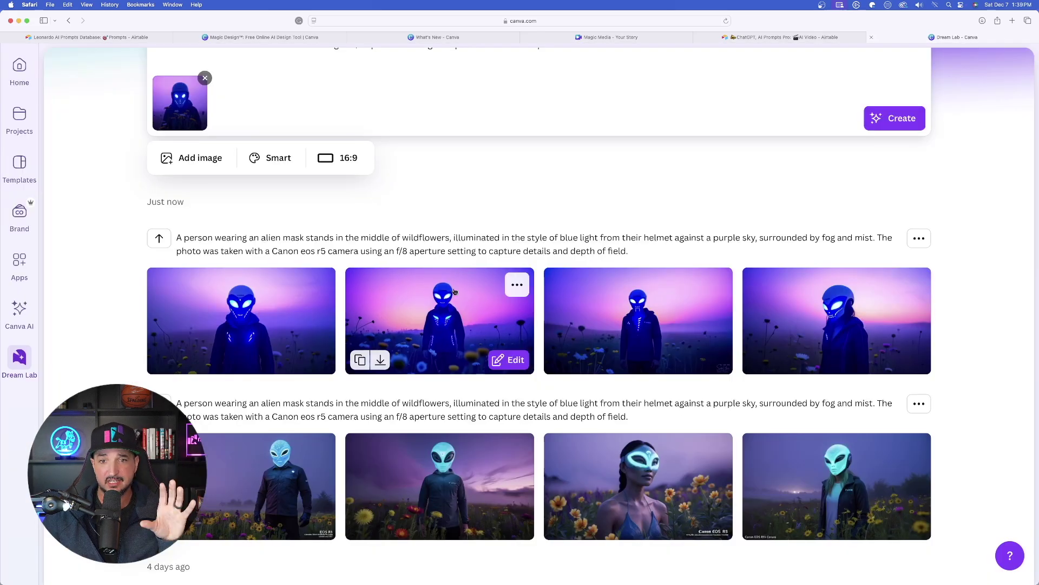
{"action": "left_click", "coordinate": [454, 292]}
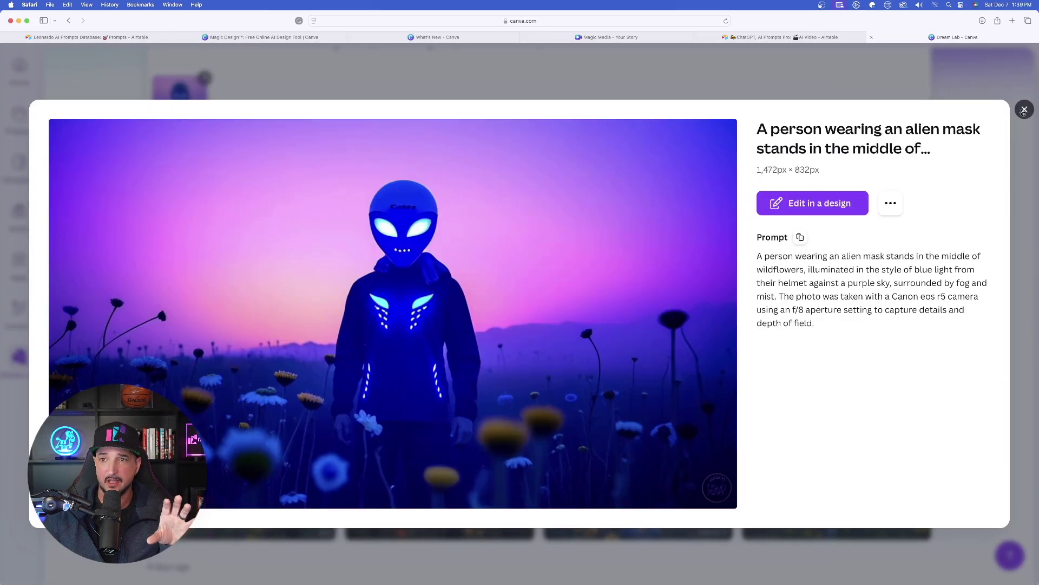
{"action": "left_click", "coordinate": [1024, 110]}
{"action": "left_click", "coordinate": [619, 341]}
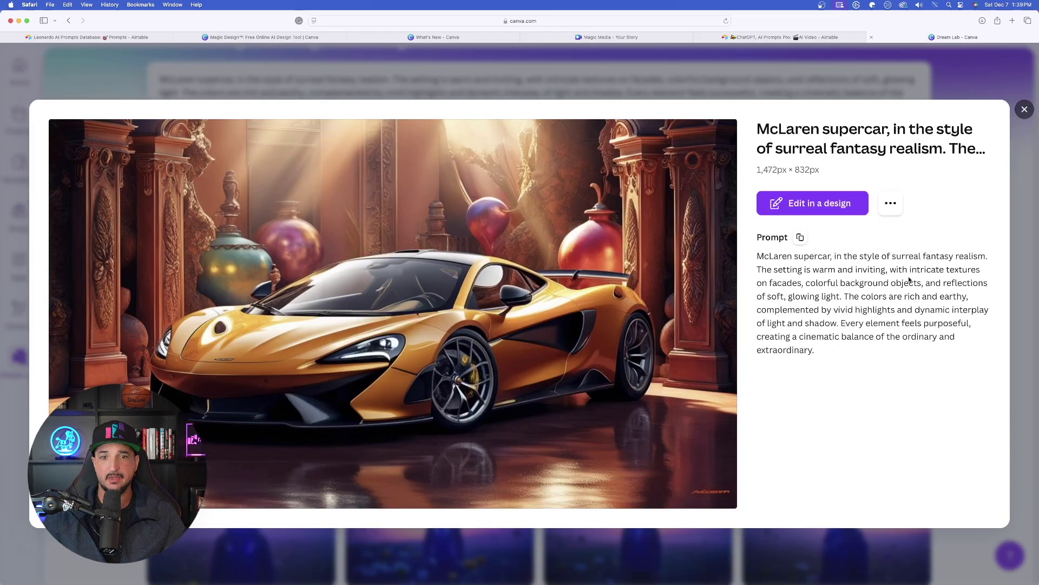
{"action": "left_click", "coordinate": [1024, 110]}
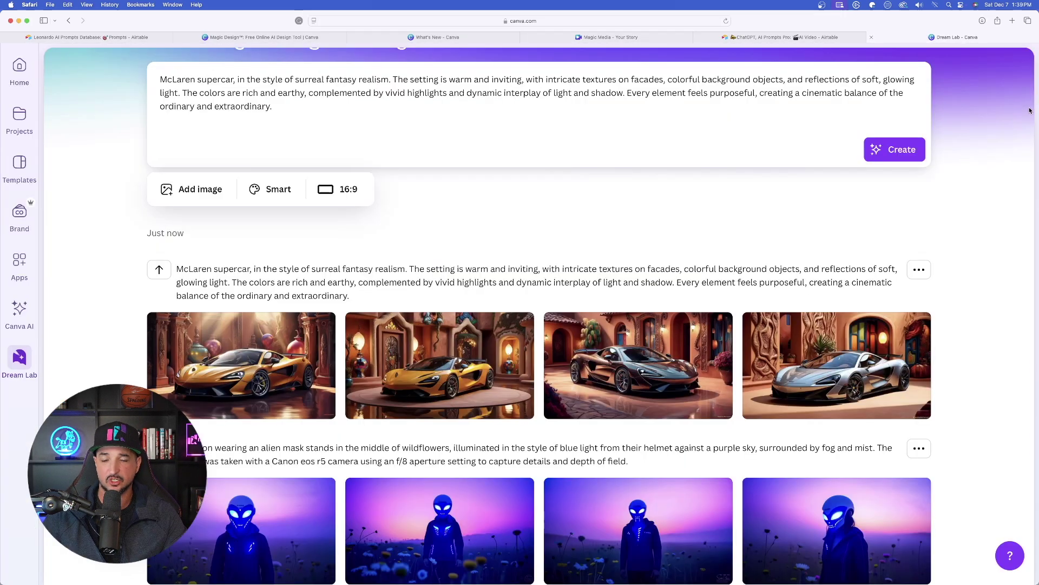
Attach the orange McLaren photo as a Style Reference and generate new McLaren images.
{"action": "scroll", "coordinate": [204, 257], "scroll_direction": "up", "scroll_amount": 2}
{"action": "left_click", "coordinate": [199, 260]}
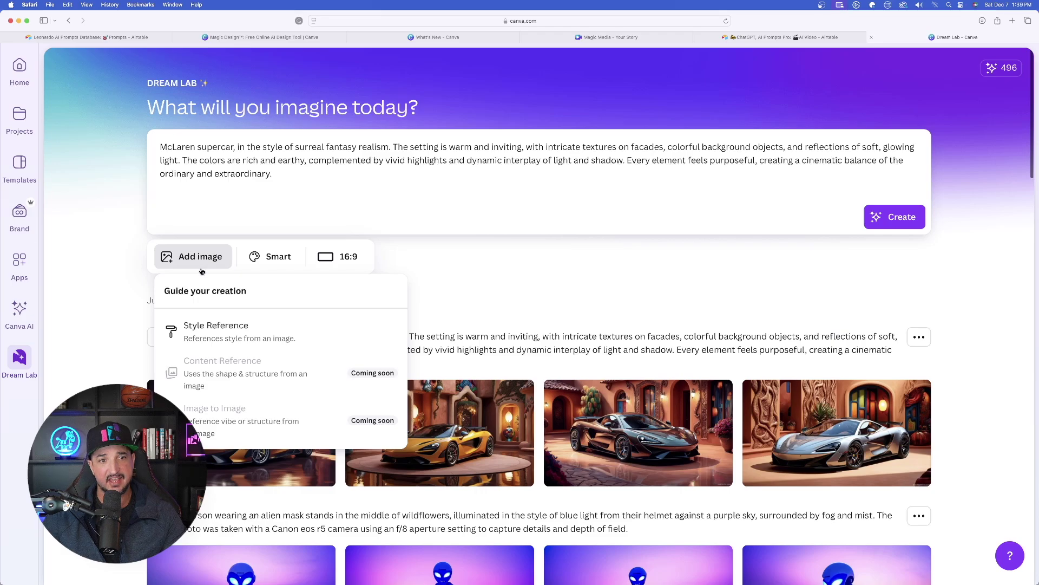
{"action": "left_click", "coordinate": [219, 337]}
{"action": "left_click", "coordinate": [490, 377]}
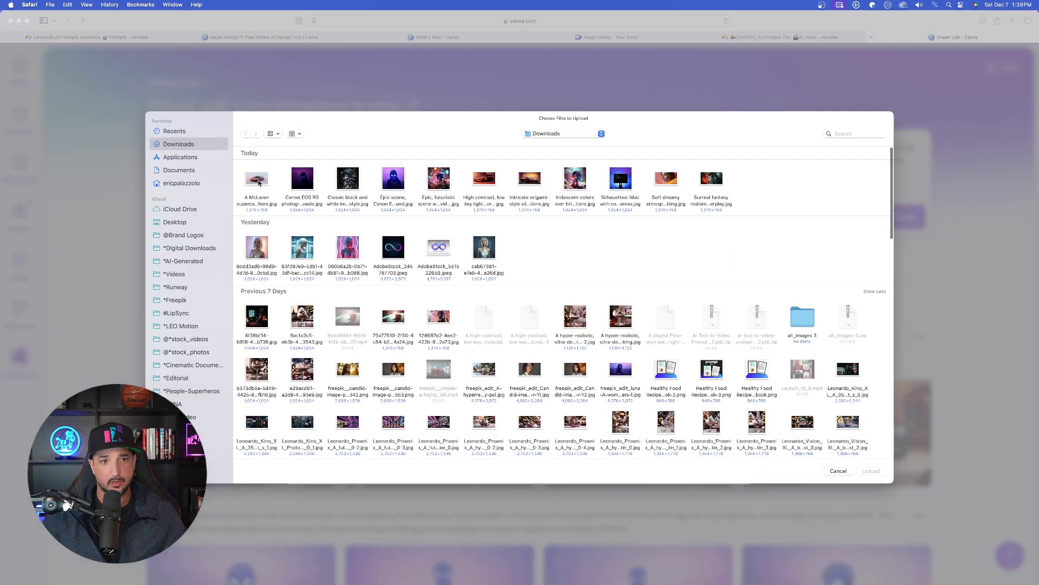
{"action": "left_click", "coordinate": [873, 471]}
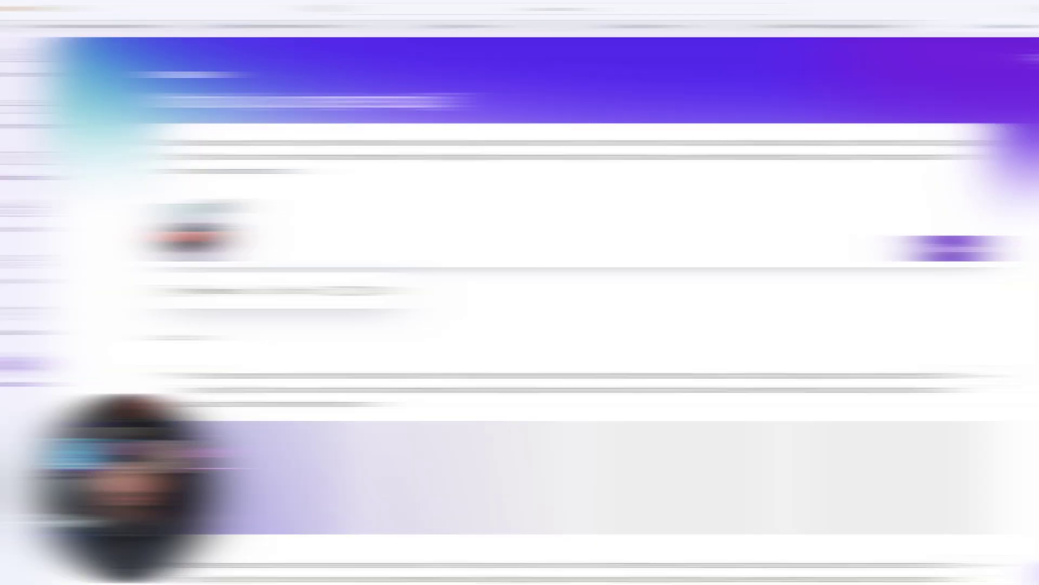
{"action": "scroll", "coordinate": [609, 372], "scroll_direction": "down", "scroll_amount": 5}
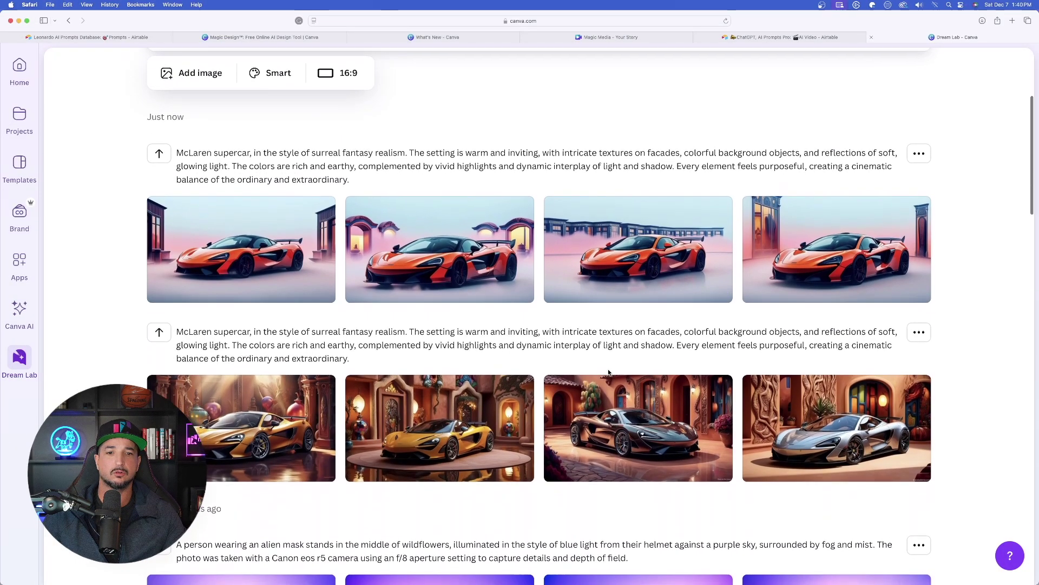
{"action": "scroll", "coordinate": [609, 373], "scroll_direction": "down", "scroll_amount": 3}
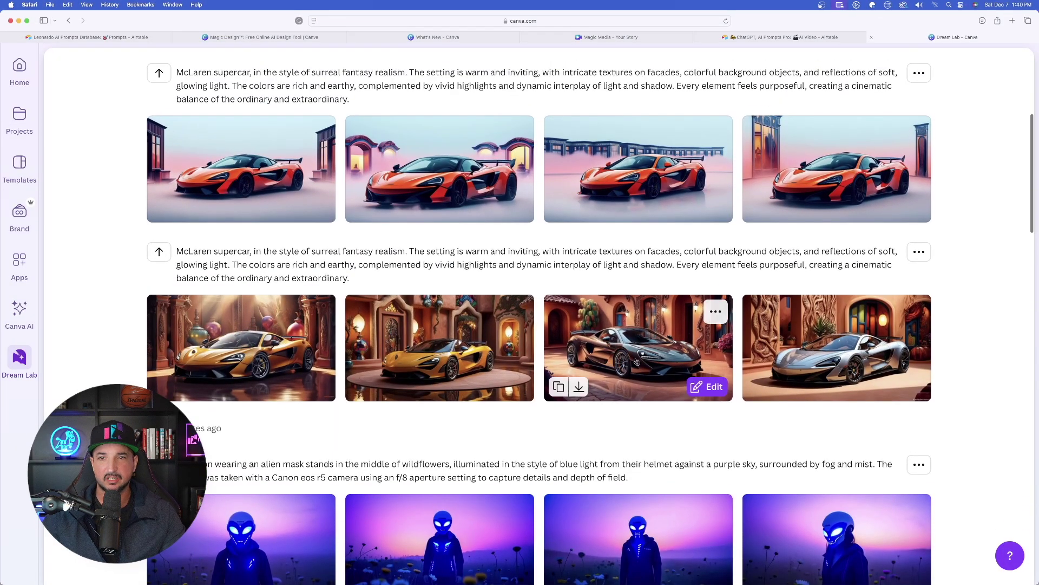
Scroll up to the untitled YouTube Thumbnail design with the silver-dress portrait.
{"action": "scroll", "coordinate": [638, 362], "scroll_direction": "up", "scroll_amount": 4}
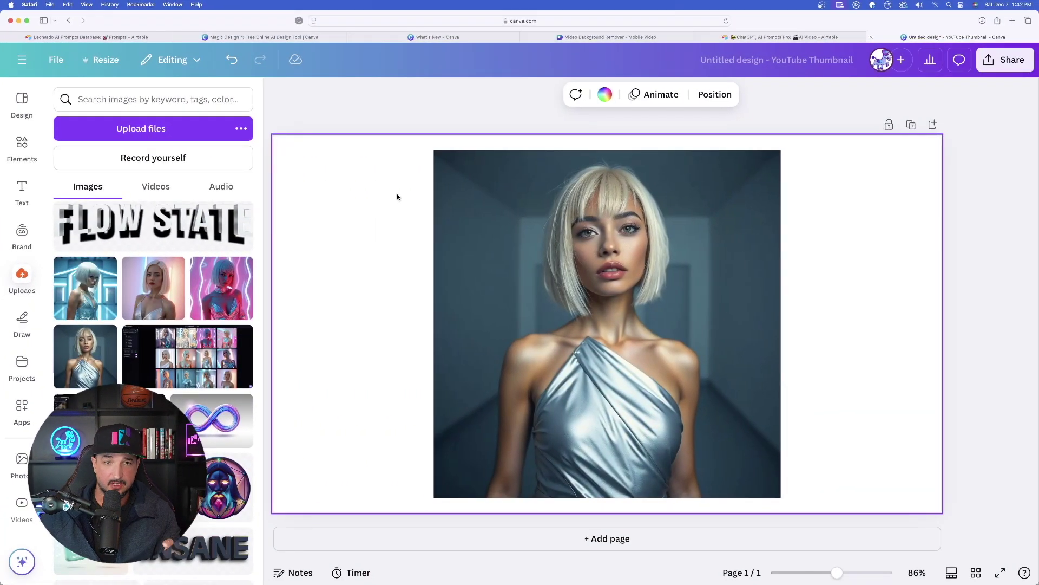
Remove the background from the woman's photo and give the page a blue-to-pink gradient background.
{"action": "left_click", "coordinate": [567, 274]}
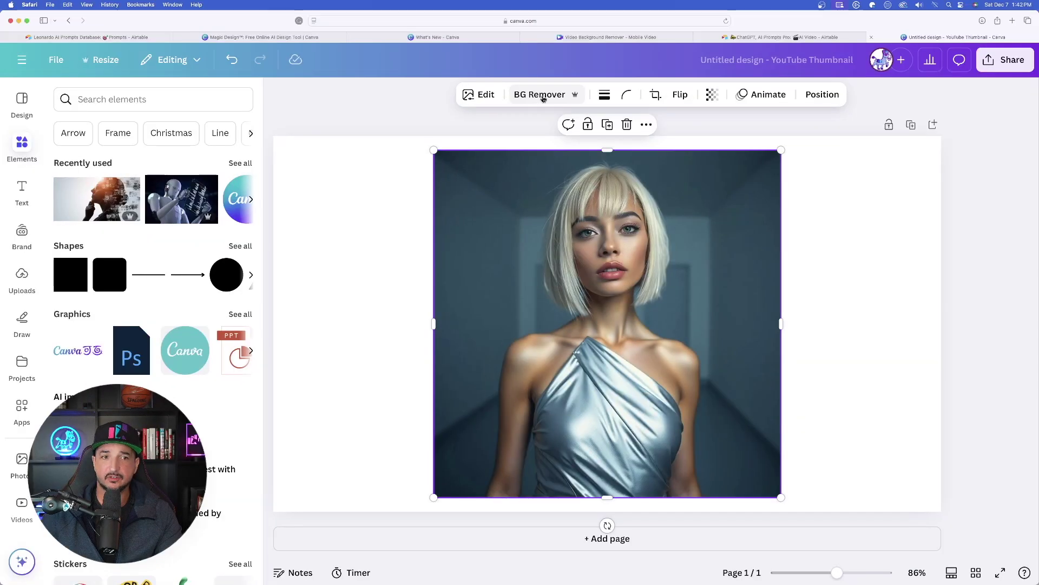
{"action": "left_click", "coordinate": [542, 98]}
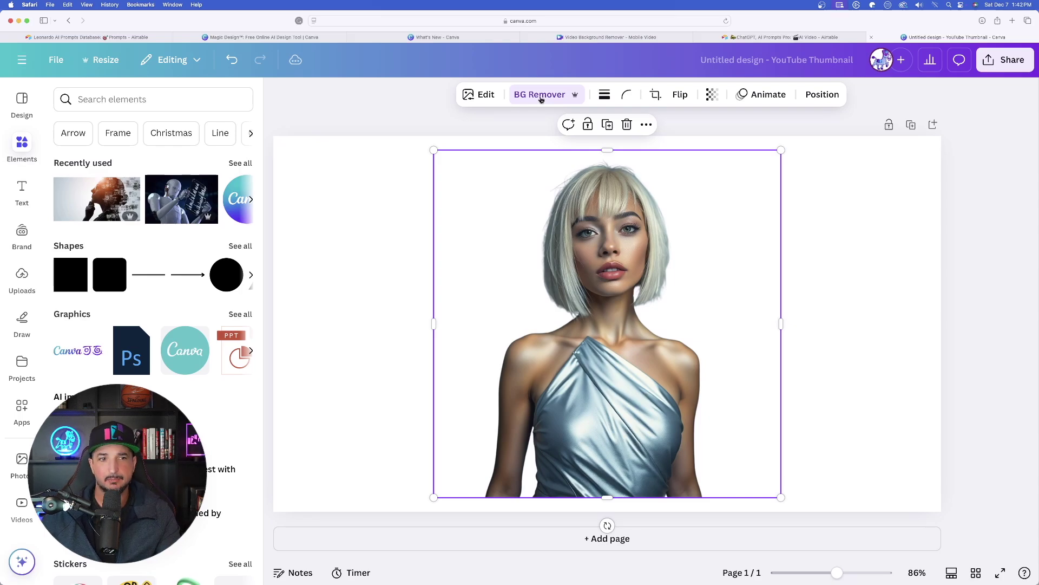
{"action": "left_click", "coordinate": [361, 195]}
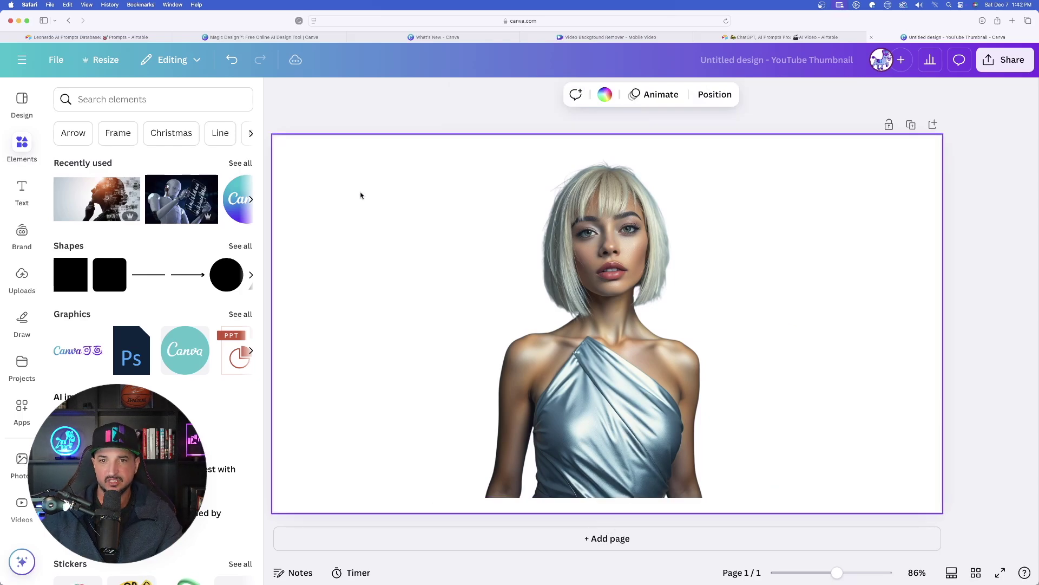
{"action": "left_click", "coordinate": [574, 330]}
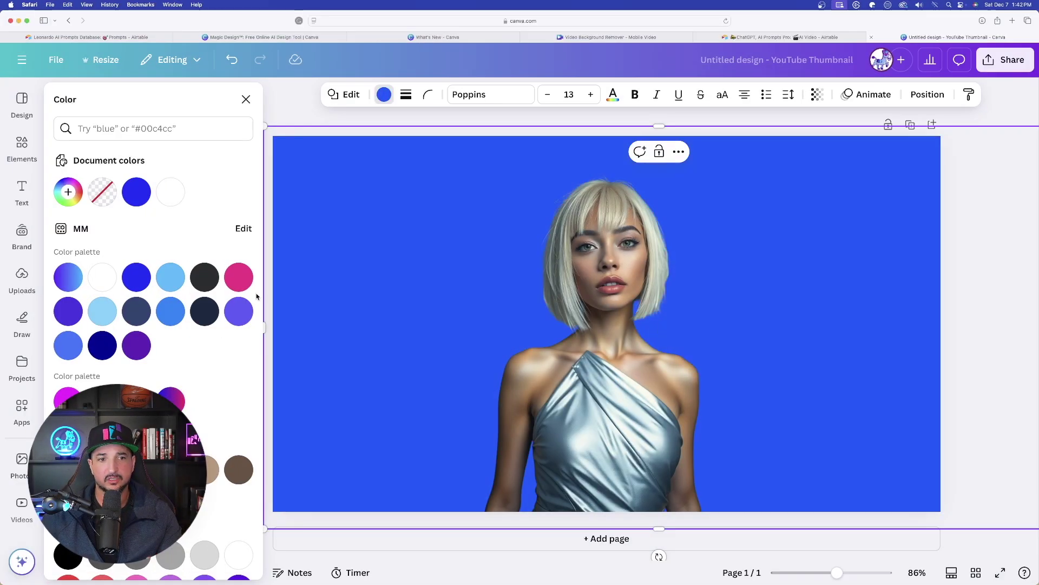
{"action": "left_click", "coordinate": [238, 277]}
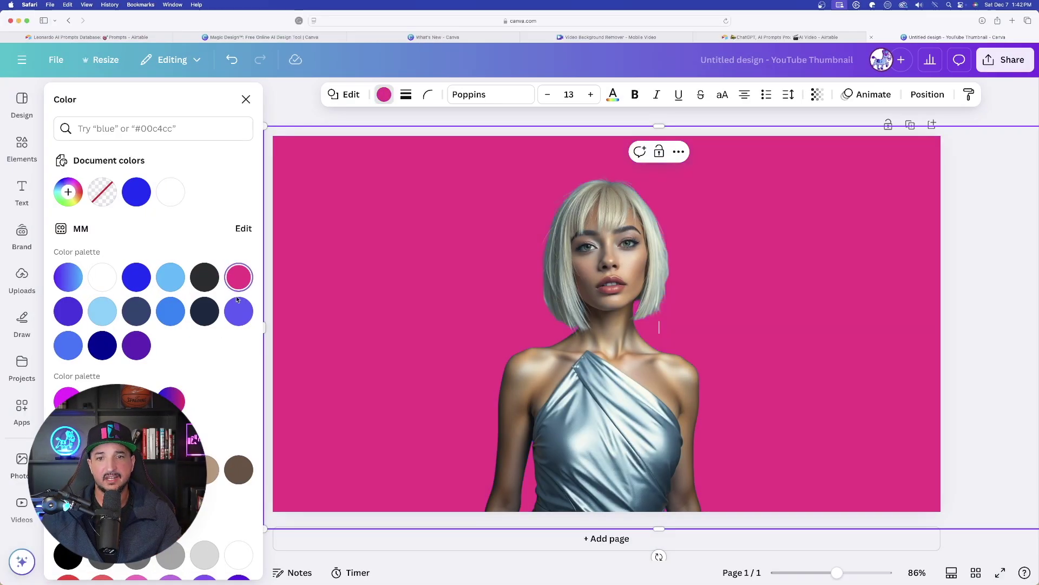
{"action": "key", "text": "super+z"}
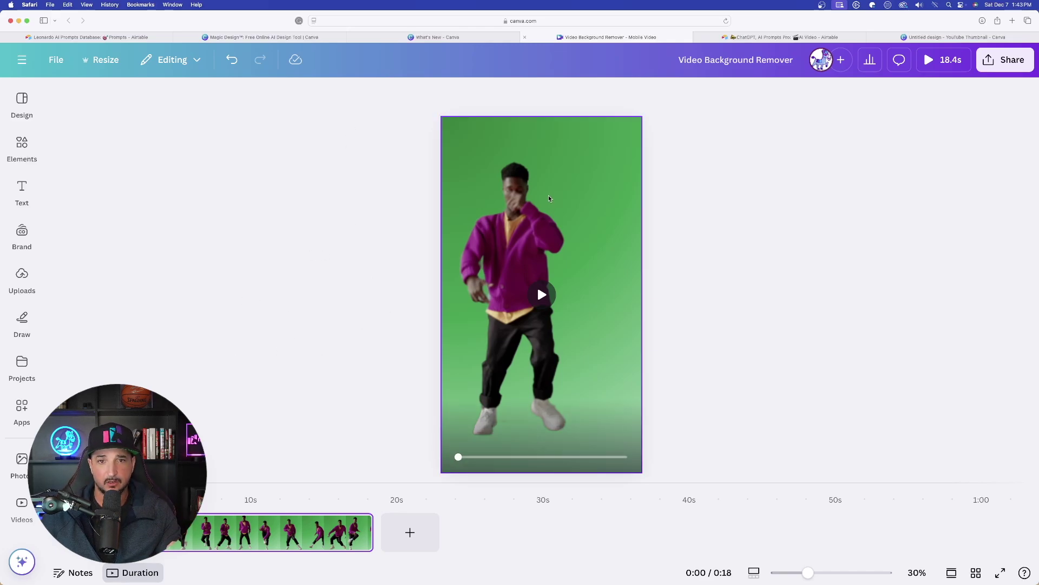
Remove the green screen from the dancer video with BG Remover.
{"action": "left_click", "coordinate": [537, 285]}
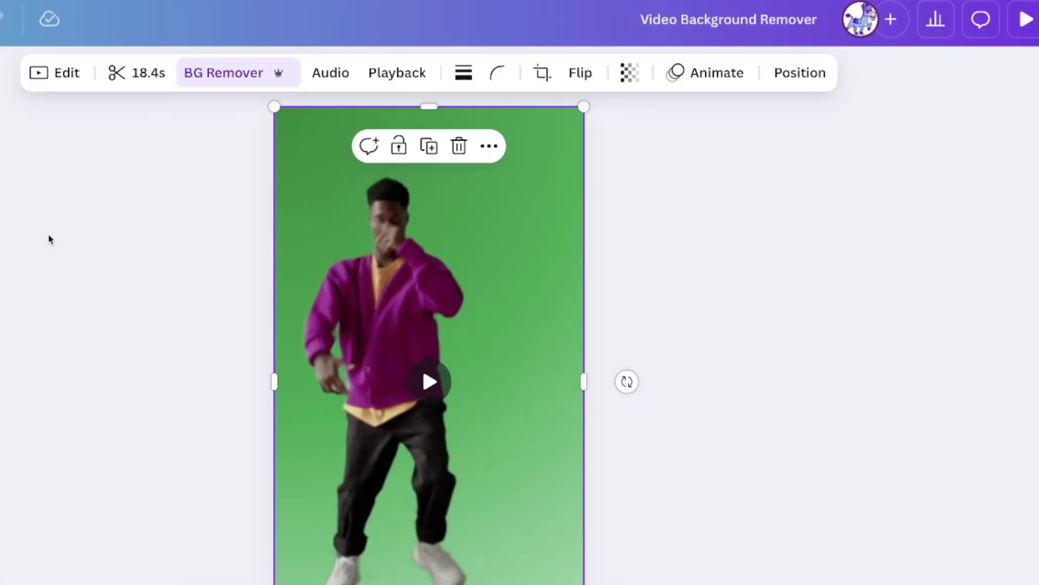
{"action": "left_click", "coordinate": [49, 239]}
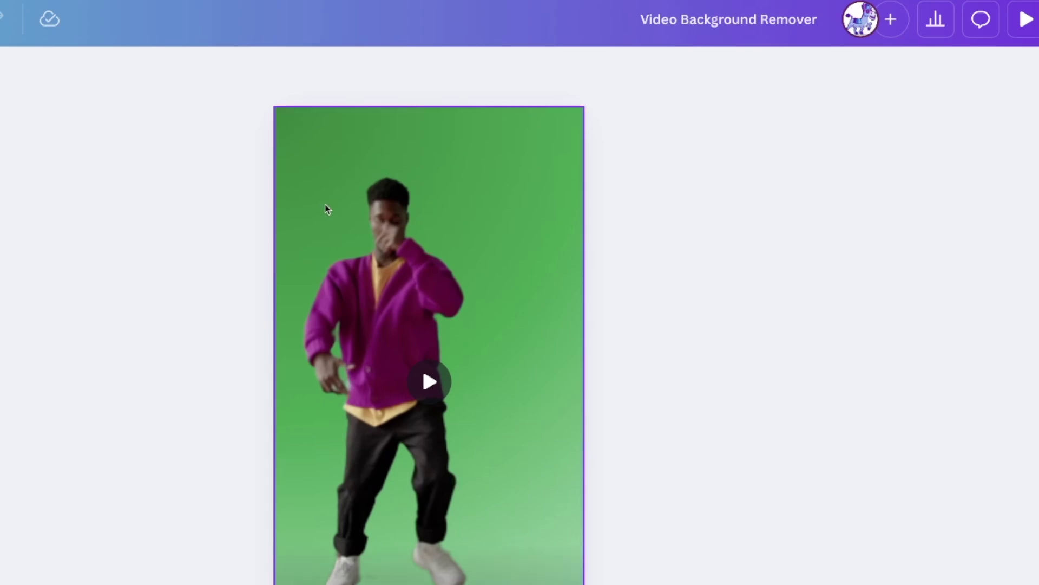
{"action": "left_click", "coordinate": [416, 221]}
{"action": "left_click", "coordinate": [228, 74]}
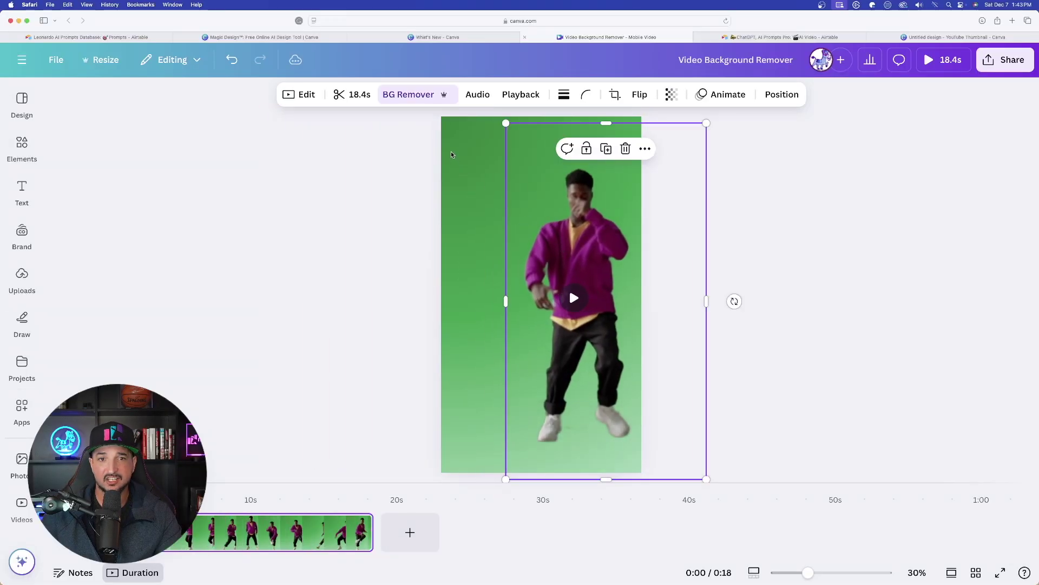
Reset the page background to white, nudge and play the cut-out dancer, then delete the clip.
{"action": "left_click", "coordinate": [463, 157]}
{"action": "key", "text": "Delete"}
{"action": "mouse_move", "coordinate": [531, 303]}
{"action": "left_mouse_down"}
{"action": "mouse_move", "coordinate": [596, 309]}
{"action": "mouse_move", "coordinate": [551, 307]}
{"action": "left_mouse_up"}
{"action": "left_click", "coordinate": [552, 306]}
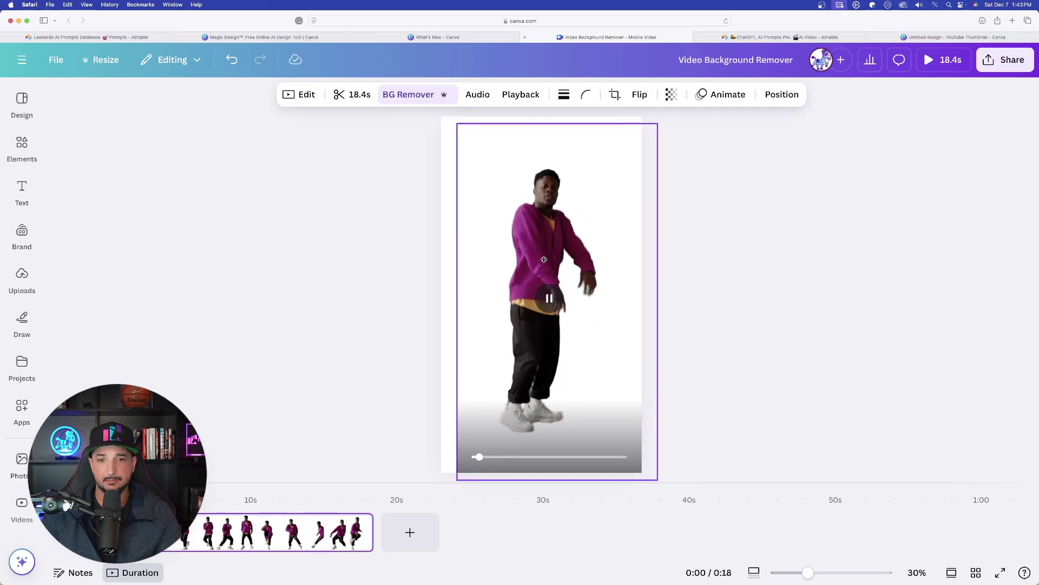
{"action": "left_click", "coordinate": [364, 245]}
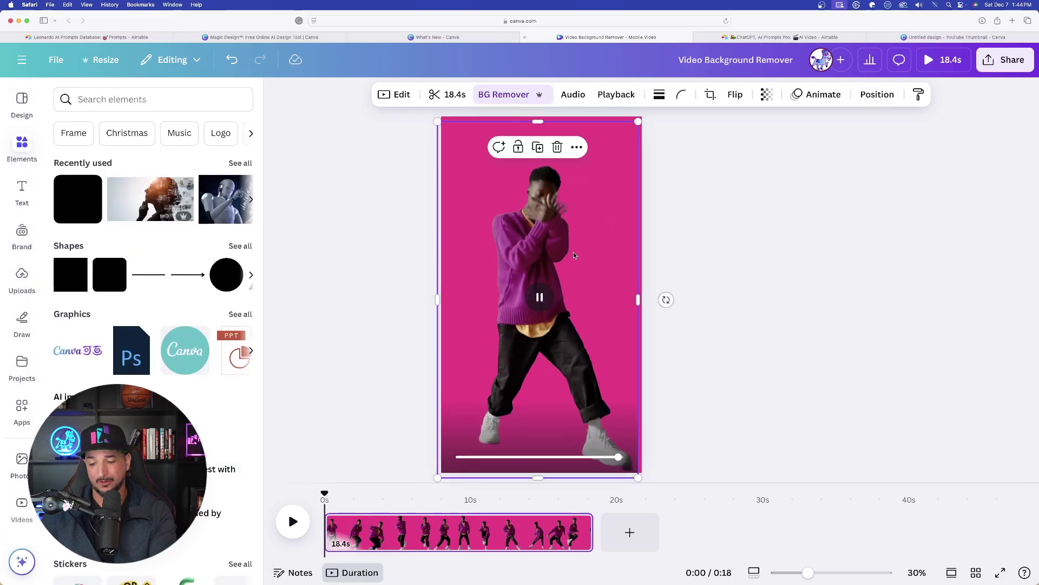
{"action": "key", "text": "Delete"}
{"action": "key", "text": "Delete"}
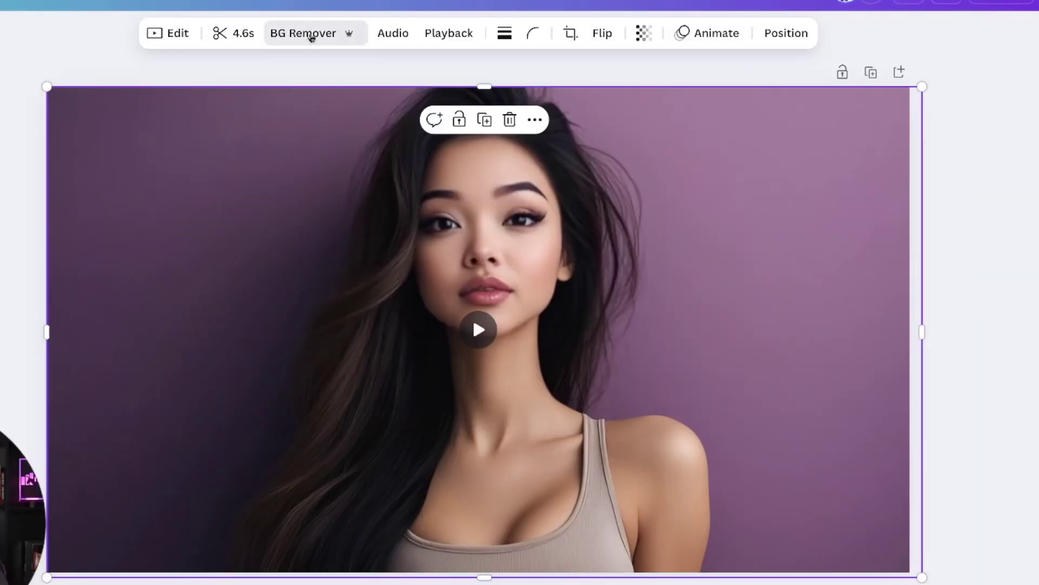
Remove the woman video's background and add a square stretched to cover the whole page.
{"action": "left_click", "coordinate": [409, 96]}
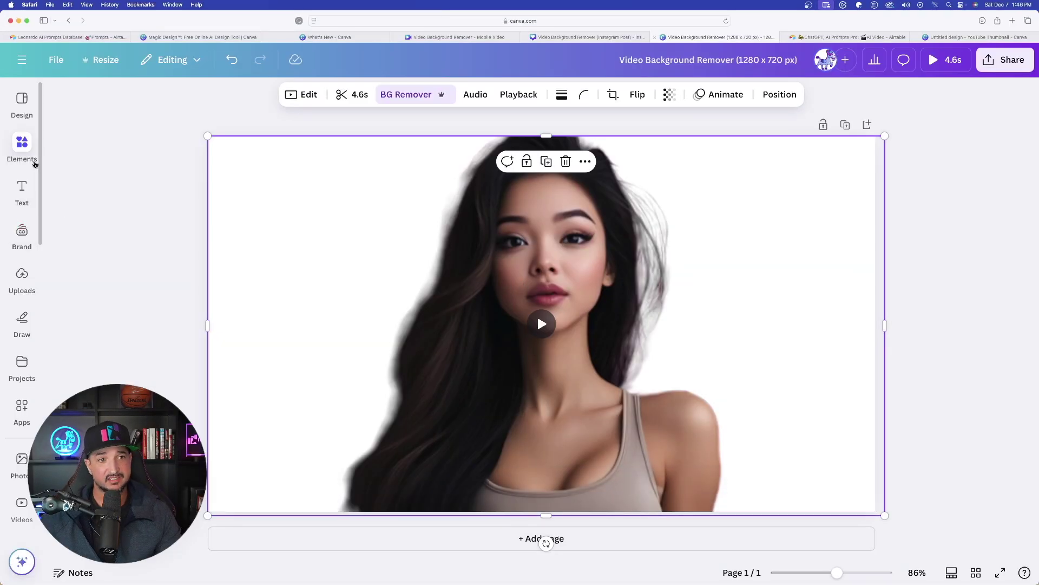
{"action": "left_click", "coordinate": [21, 146]}
{"action": "left_click", "coordinate": [69, 278]}
{"action": "left_click_drag", "start_coordinate": [511, 339], "coordinate": [255, 211]}
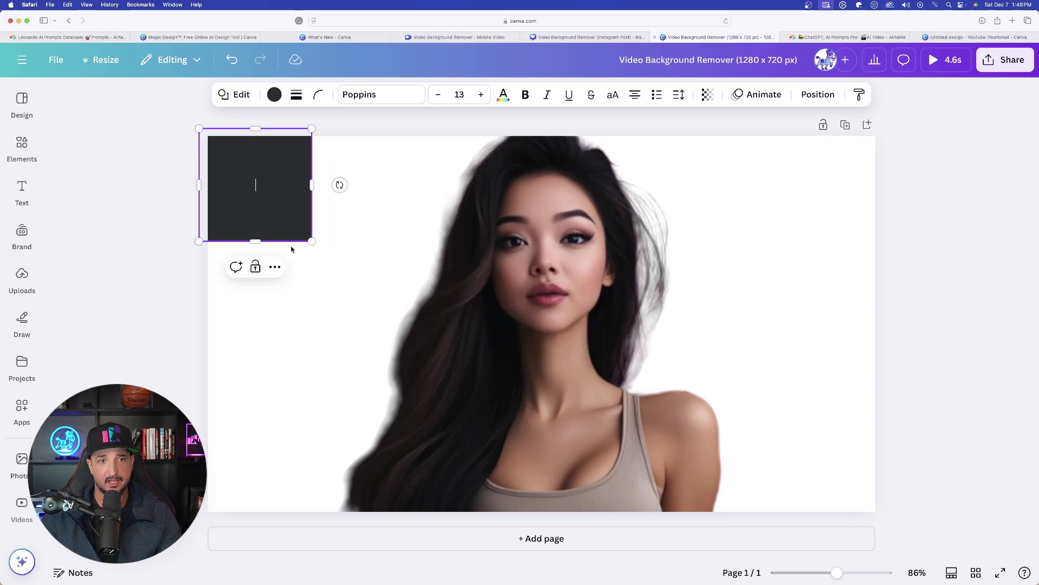
{"action": "left_click_drag", "start_coordinate": [312, 245], "coordinate": [877, 505]}
Move the square behind the woman in Layers and fill it with a blue-to-pink gradient.
{"action": "left_click", "coordinate": [819, 95]}
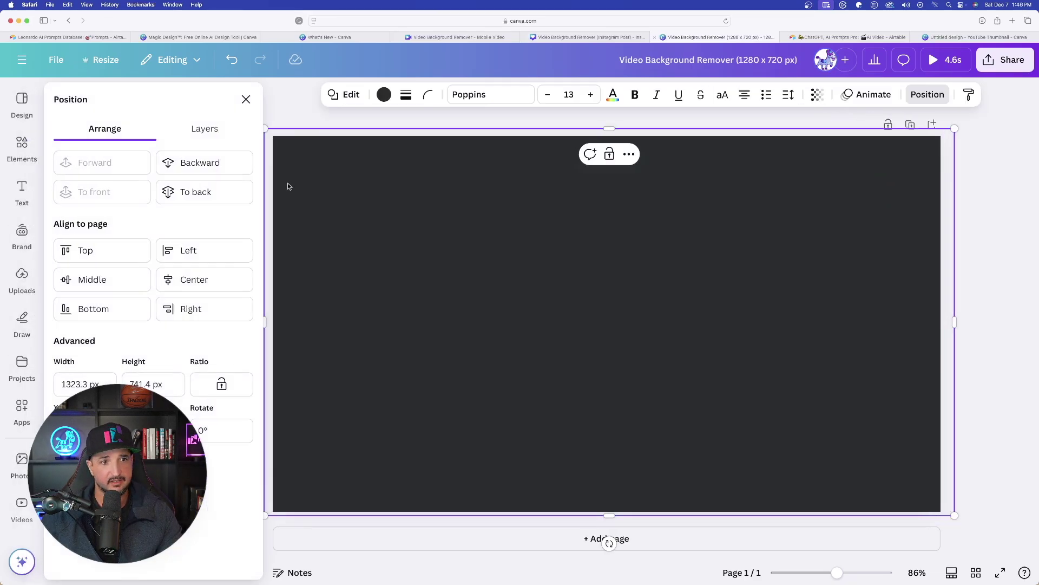
{"action": "left_click", "coordinate": [201, 129]}
{"action": "left_click_drag", "start_coordinate": [72, 202], "coordinate": [81, 253]}
{"action": "left_click", "coordinate": [379, 96]}
{"action": "left_click", "coordinate": [171, 401]}
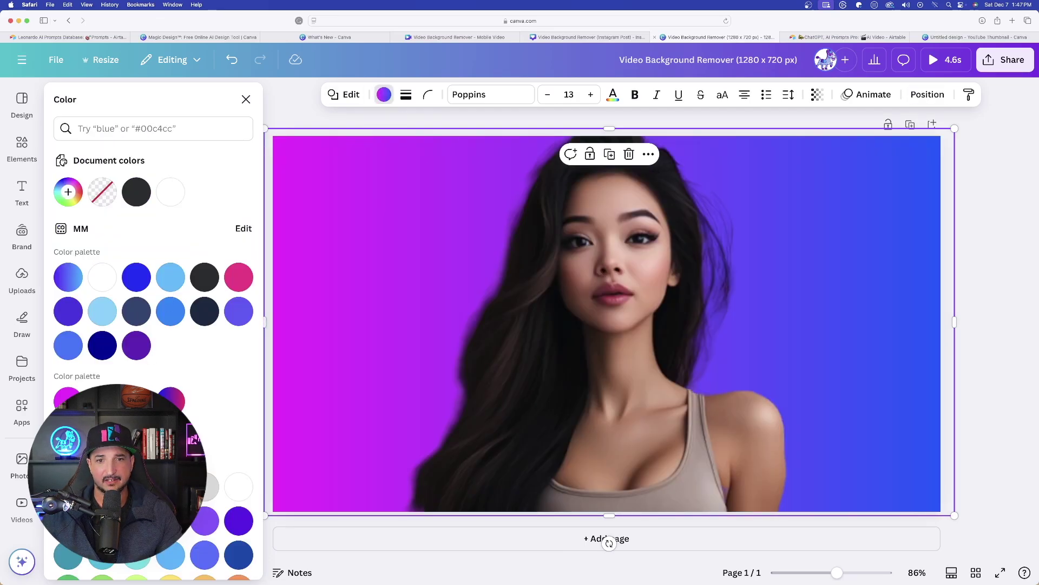
{"action": "left_click", "coordinate": [136, 401]}
{"action": "key", "text": "Escape"}
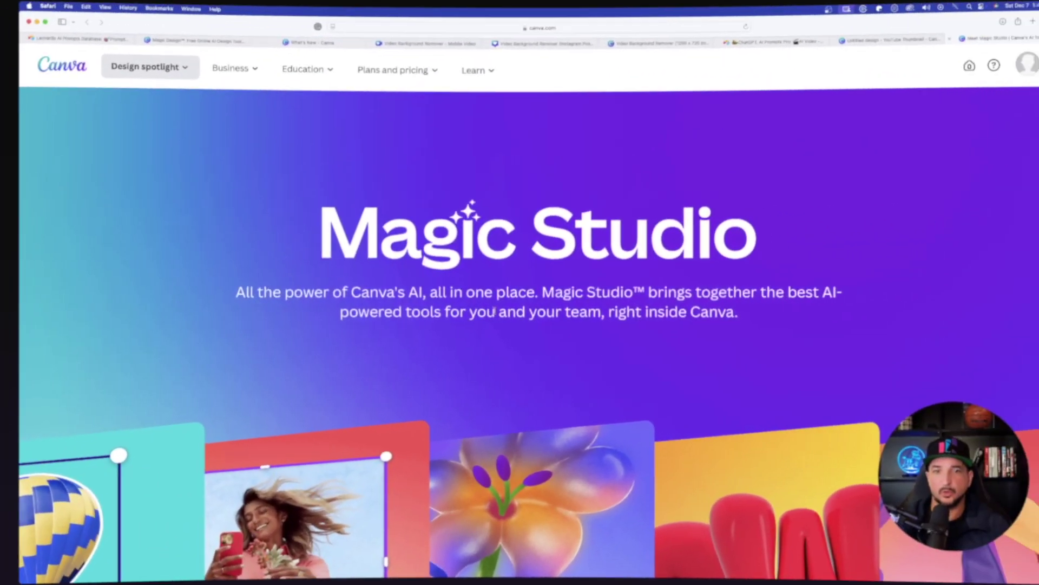
{"action": "scroll", "coordinate": [493, 279], "scroll_direction": "down", "scroll_amount": 5}
{"action": "scroll", "coordinate": [493, 280], "scroll_direction": "down", "scroll_amount": 3}
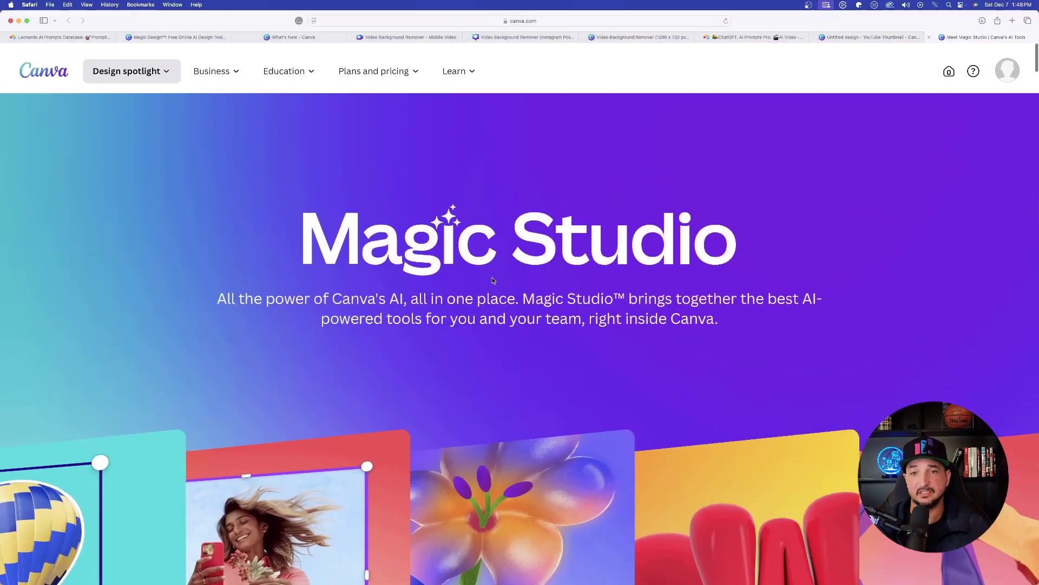
{"action": "scroll", "coordinate": [537, 280], "scroll_direction": "down", "scroll_amount": 10}
{"action": "scroll", "coordinate": [537, 281], "scroll_direction": "down", "scroll_amount": 15}
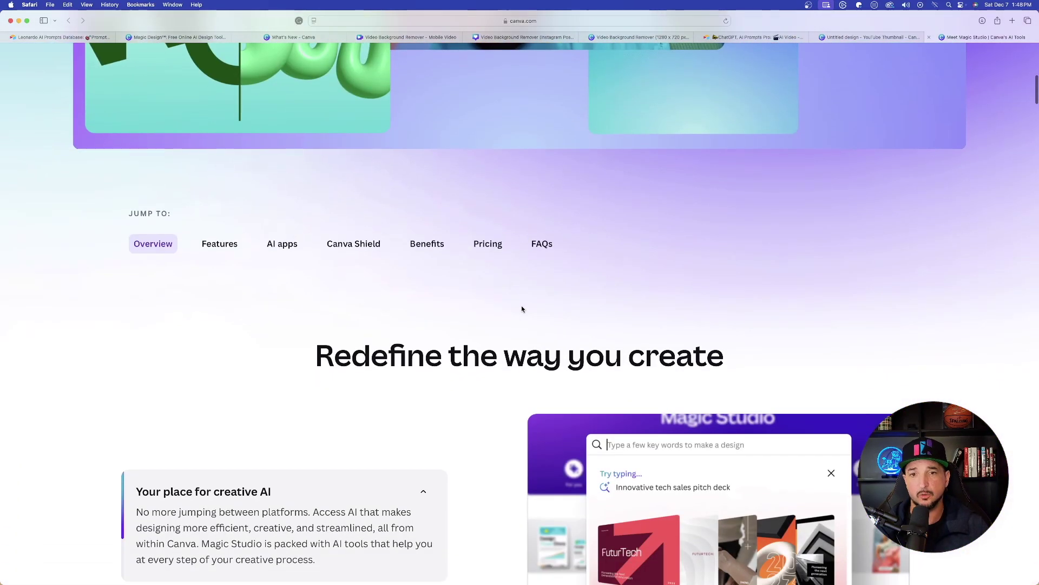
{"action": "scroll", "coordinate": [242, 271], "scroll_direction": "down", "scroll_amount": 12}
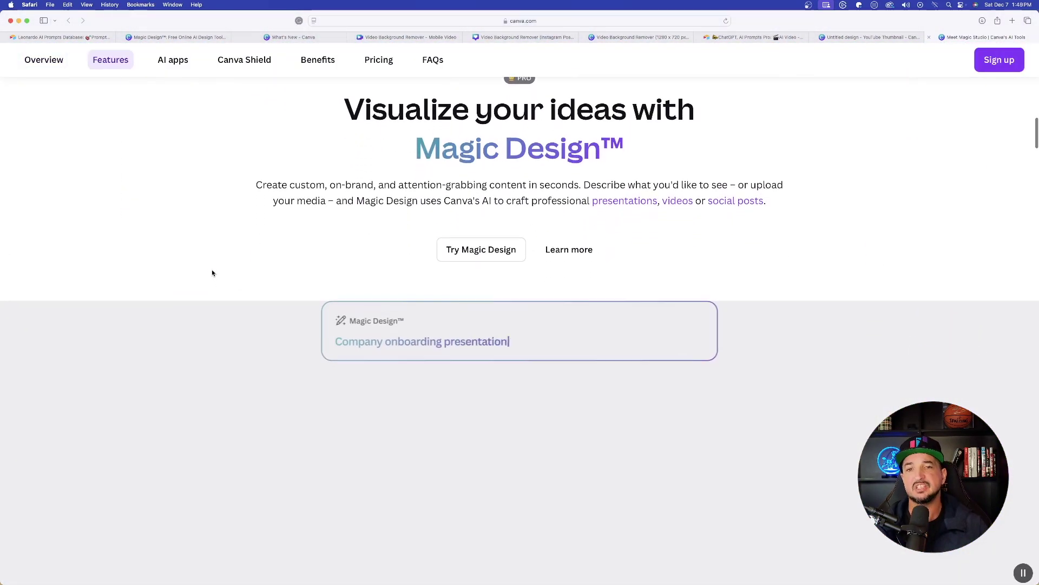
{"action": "scroll", "coordinate": [242, 263], "scroll_direction": "down", "scroll_amount": 12}
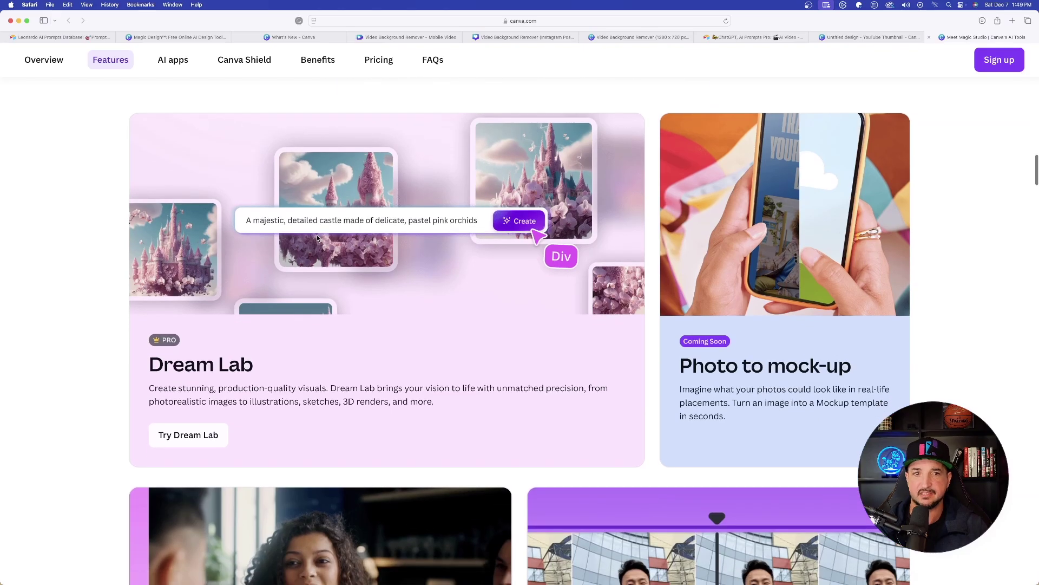
{"action": "scroll", "coordinate": [346, 256], "scroll_direction": "down", "scroll_amount": 15}
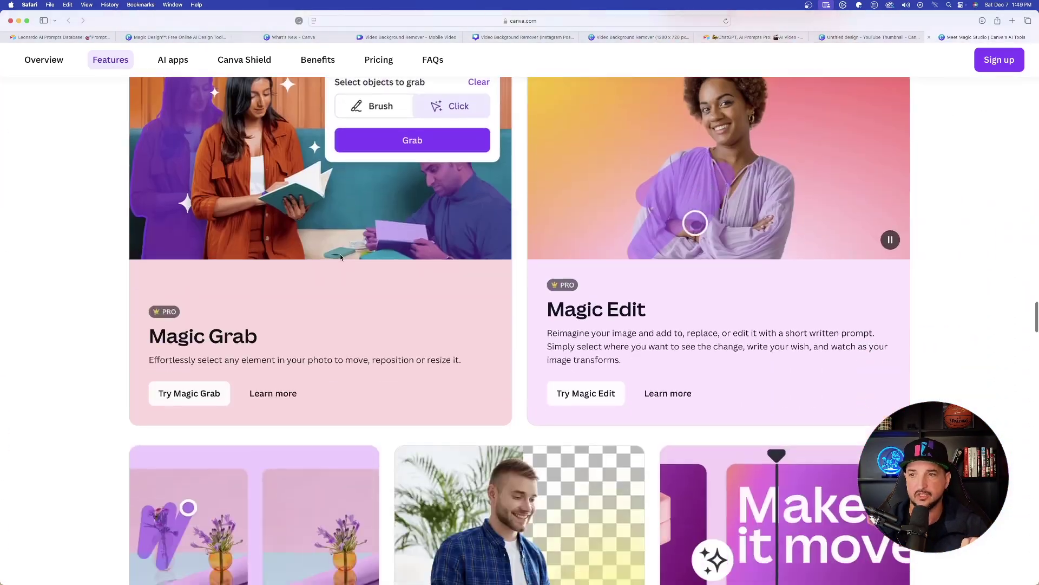
{"action": "scroll", "coordinate": [384, 259], "scroll_direction": "down", "scroll_amount": 10}
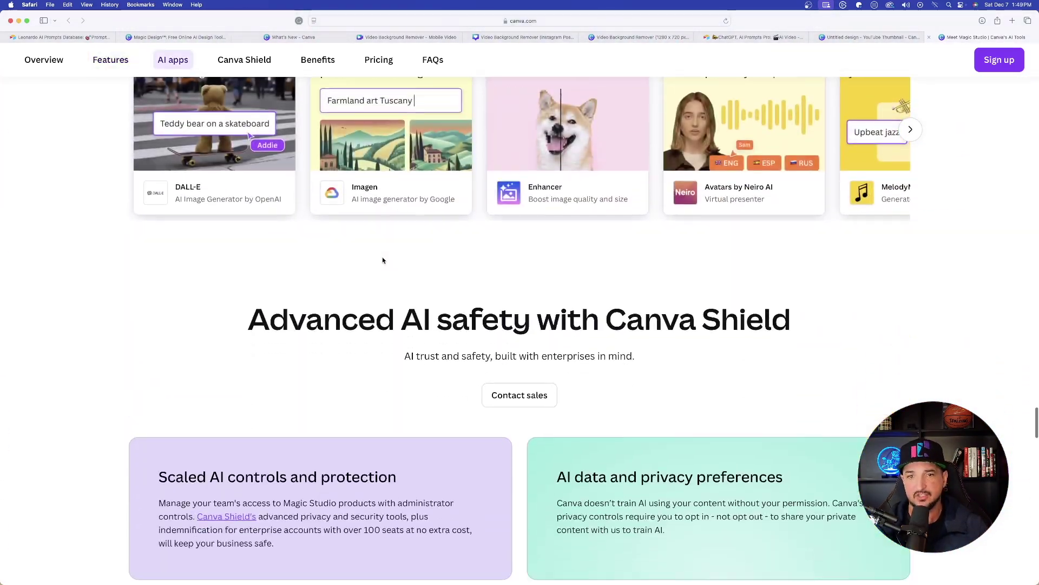
{"action": "scroll", "coordinate": [373, 255], "scroll_direction": "up", "scroll_amount": 15}
{"action": "scroll", "coordinate": [362, 238], "scroll_direction": "up", "scroll_amount": 20}
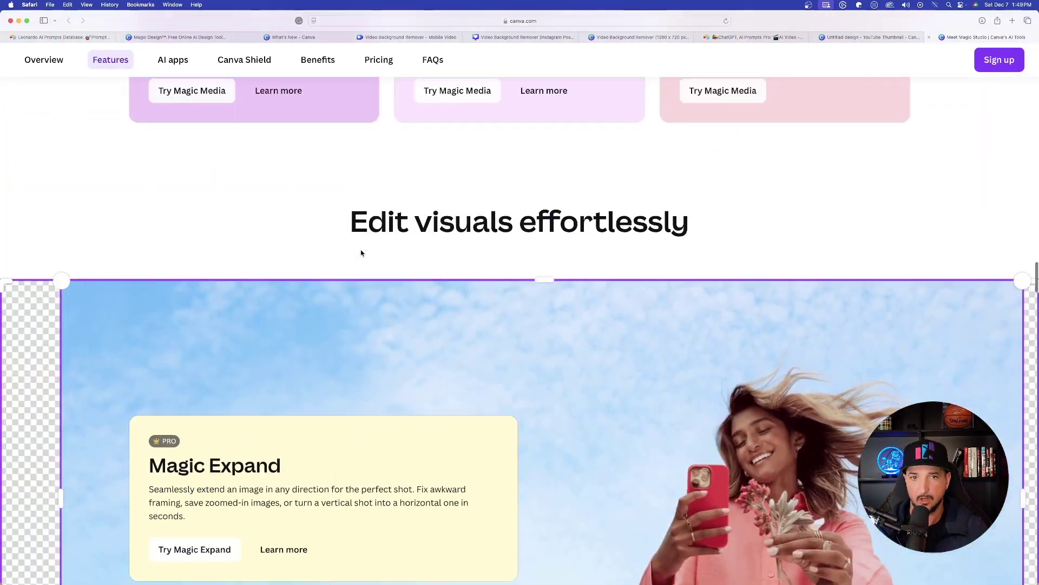
{"action": "scroll", "coordinate": [354, 215], "scroll_direction": "up", "scroll_amount": 20}
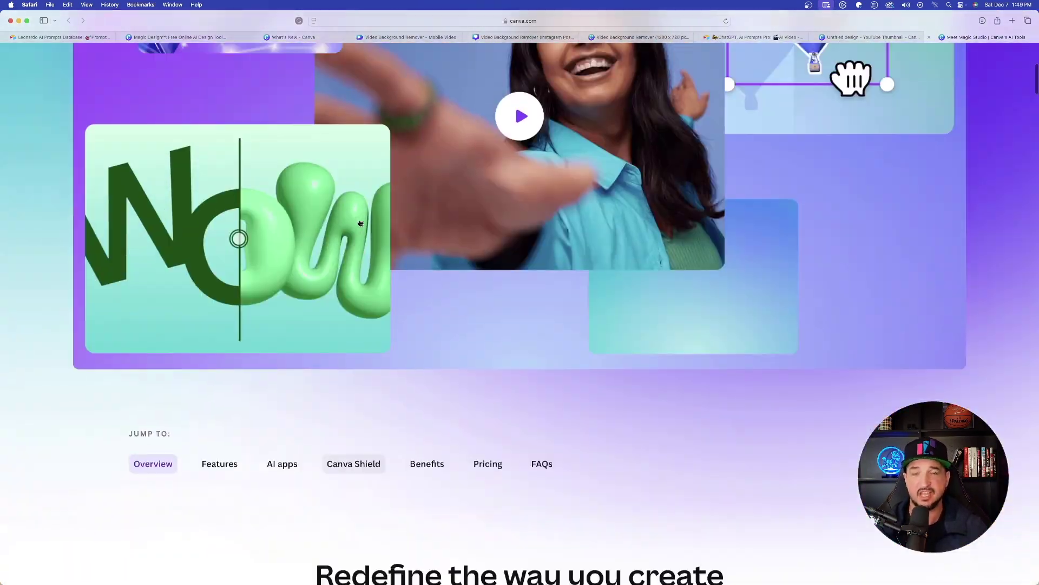
{"action": "scroll", "coordinate": [507, 222], "scroll_direction": "down", "scroll_amount": 8}
{"action": "scroll", "coordinate": [507, 222], "scroll_direction": "down", "scroll_amount": 3}
{"action": "scroll", "coordinate": [499, 225], "scroll_direction": "up", "scroll_amount": 15}
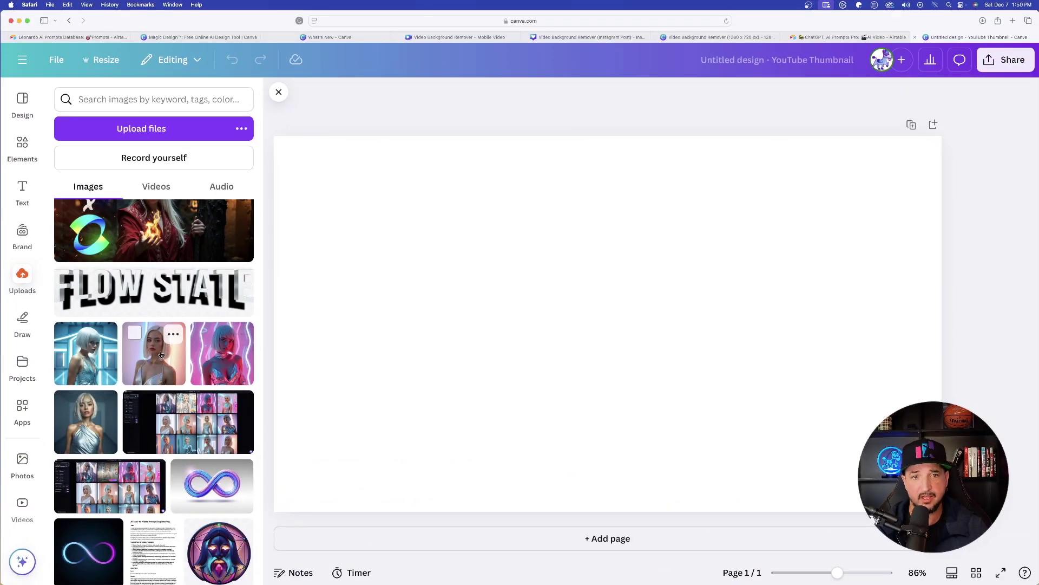
Add the blonde portrait from Uploads and enlarge it to fill the page height.
{"action": "left_click", "coordinate": [160, 354]}
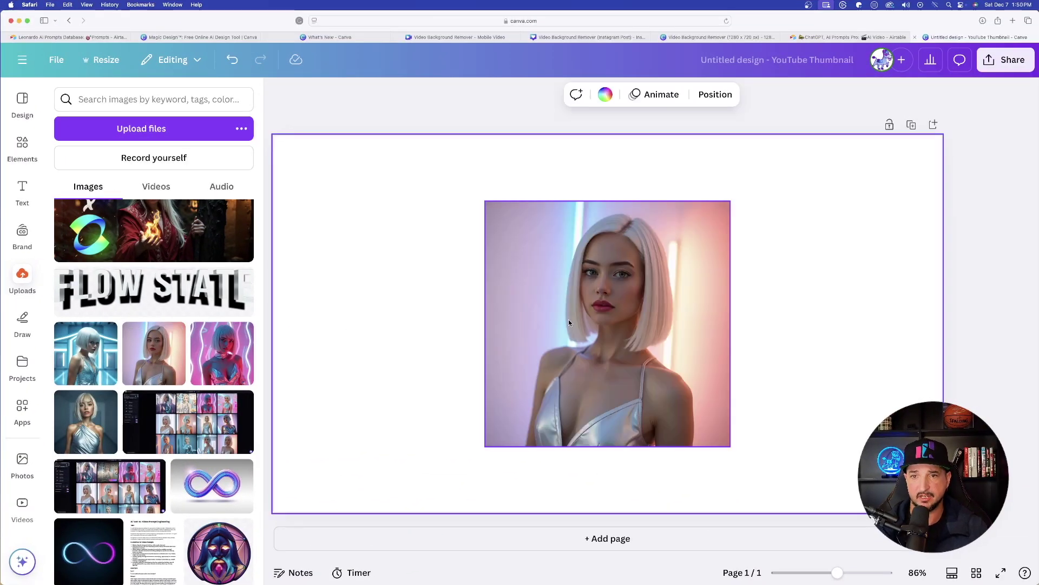
{"action": "left_click_drag", "start_coordinate": [569, 319], "coordinate": [449, 239]}
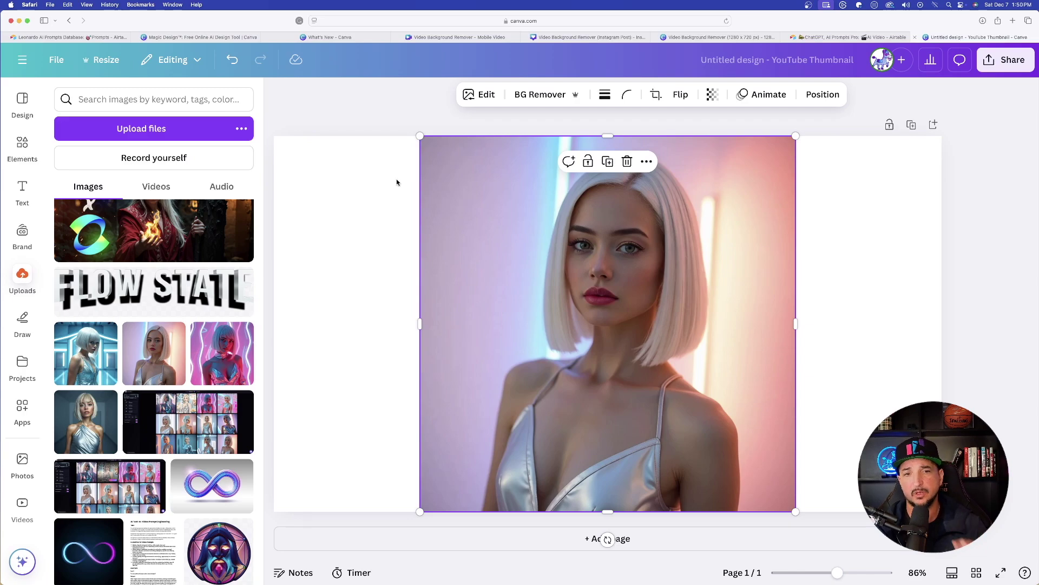
{"action": "left_click", "coordinate": [378, 163]}
{"action": "left_click", "coordinate": [320, 105]}
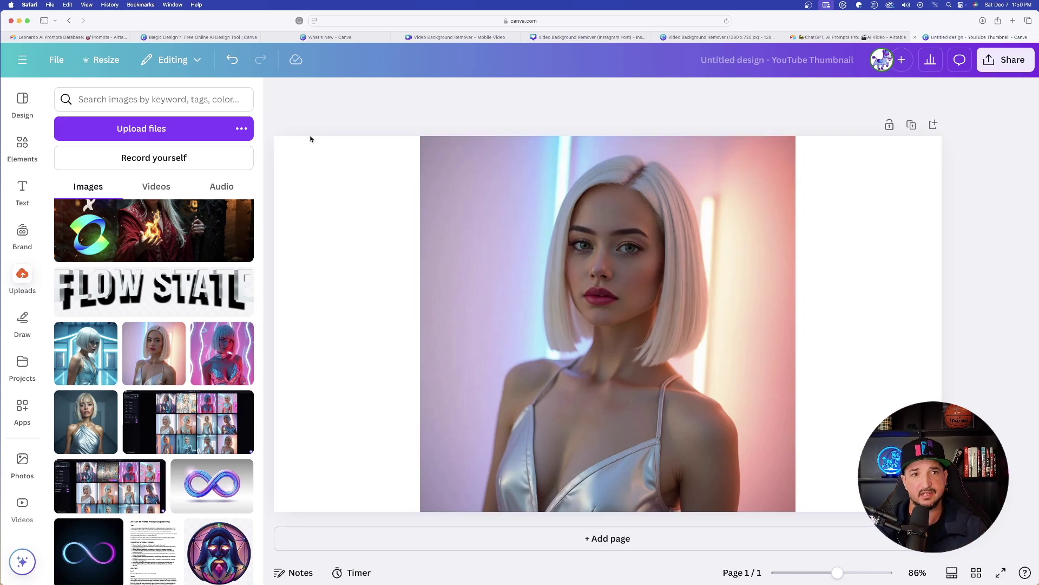
{"action": "left_click", "coordinate": [447, 266]}
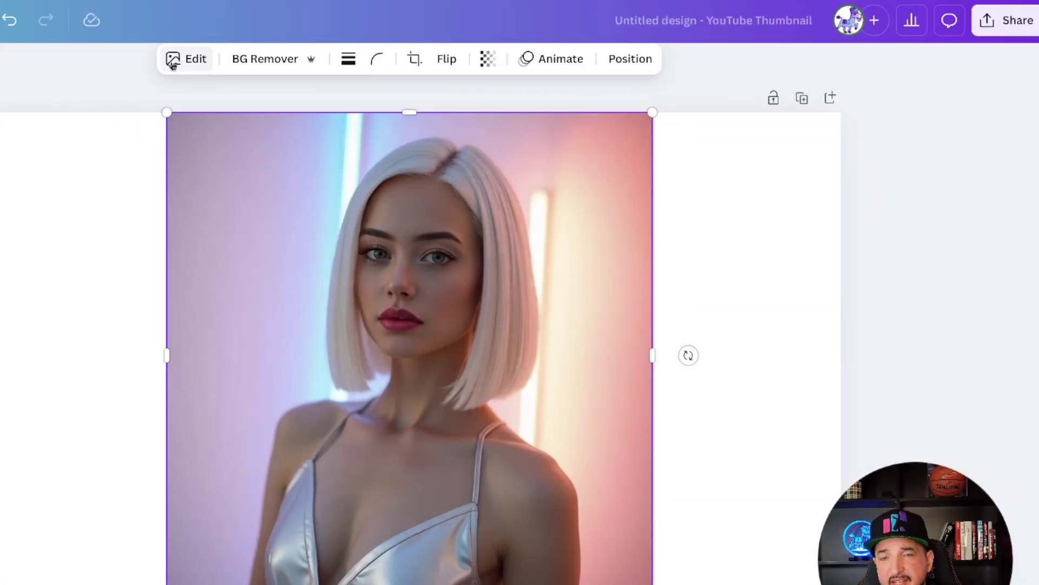
Run Magic Expand on the portrait using the Whole Page size.
{"action": "left_click", "coordinate": [172, 61]}
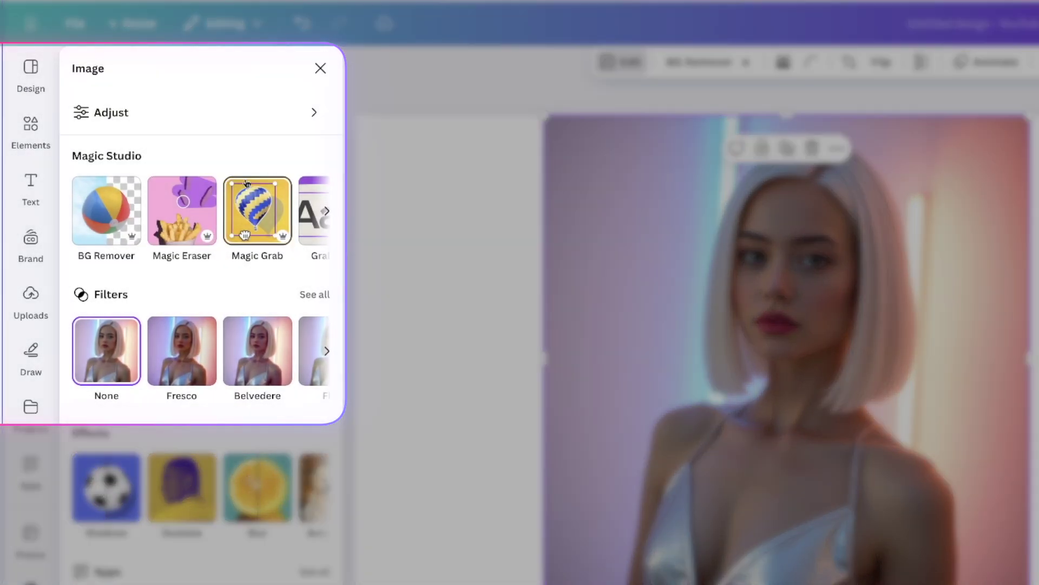
{"action": "scroll", "coordinate": [139, 195], "scroll_direction": "right", "scroll_amount": 3}
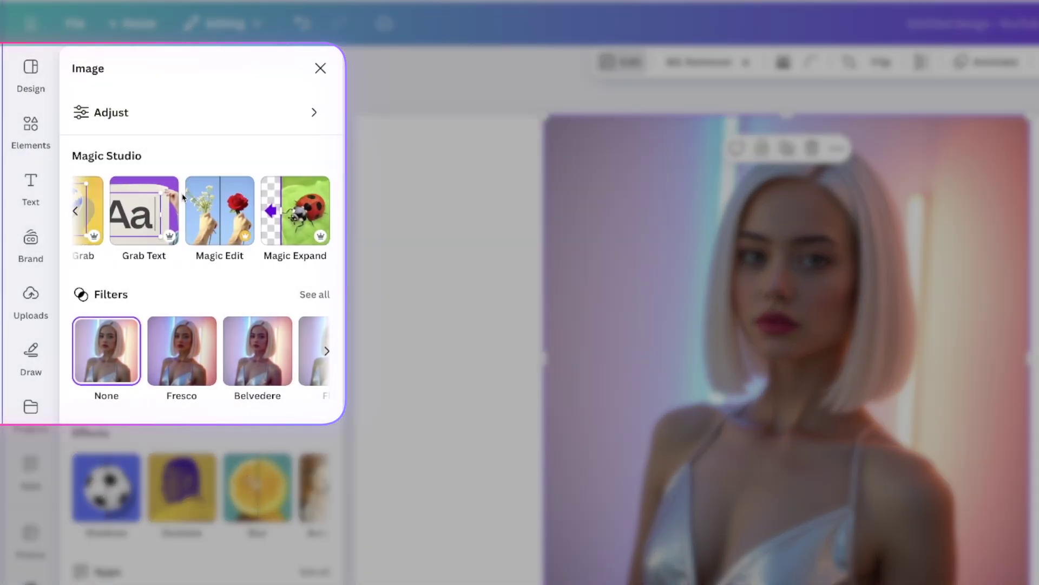
{"action": "scroll", "coordinate": [183, 198], "scroll_direction": "left", "scroll_amount": 3}
{"action": "scroll", "coordinate": [239, 207], "scroll_direction": "right", "scroll_amount": 3}
{"action": "scroll", "coordinate": [239, 207], "scroll_direction": "left", "scroll_amount": 3}
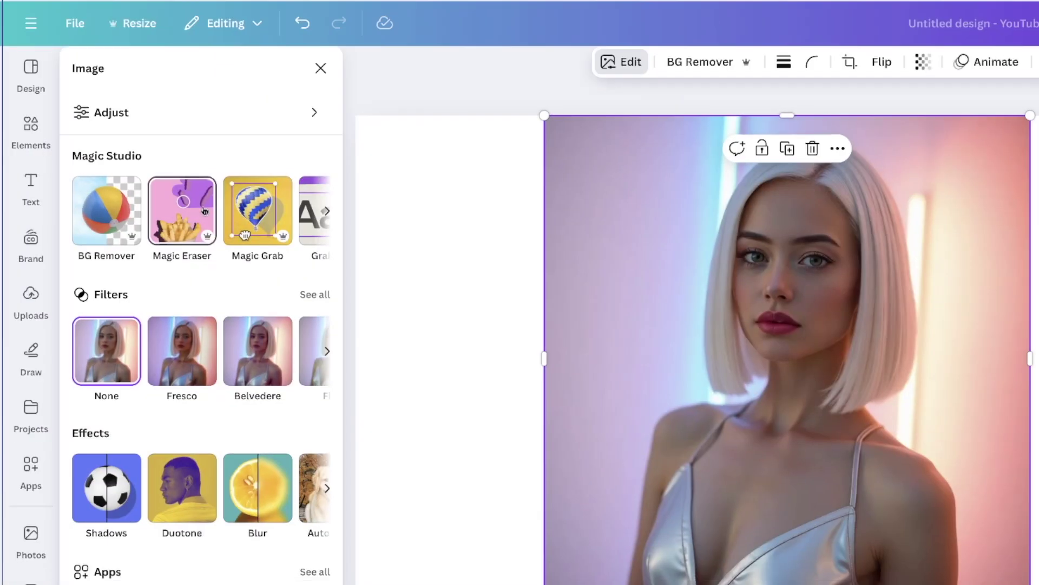
{"action": "scroll", "coordinate": [183, 206], "scroll_direction": "right", "scroll_amount": 3}
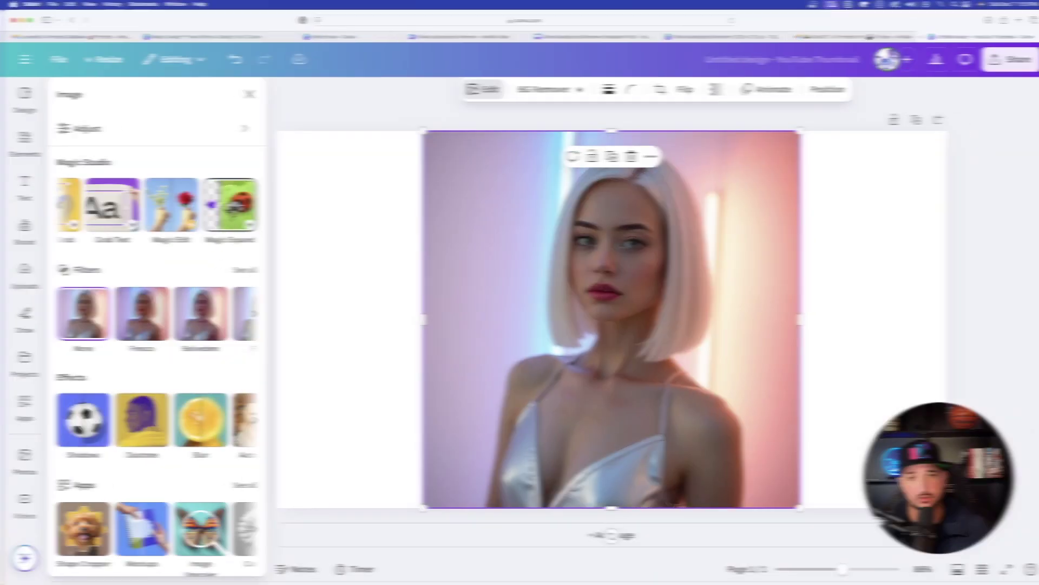
{"action": "left_click", "coordinate": [305, 209]}
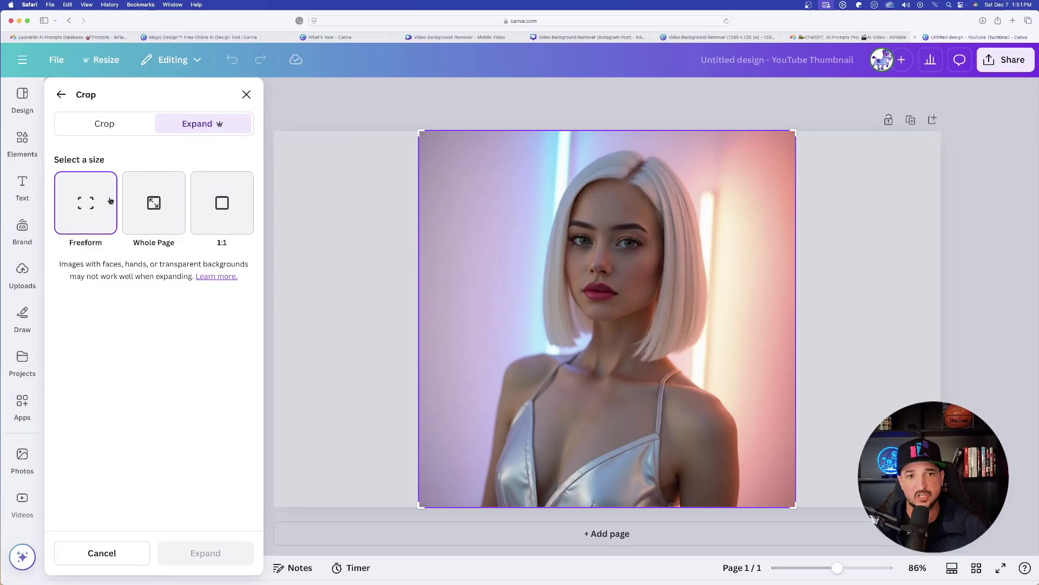
{"action": "left_click", "coordinate": [200, 208]}
{"action": "left_click", "coordinate": [204, 552]}
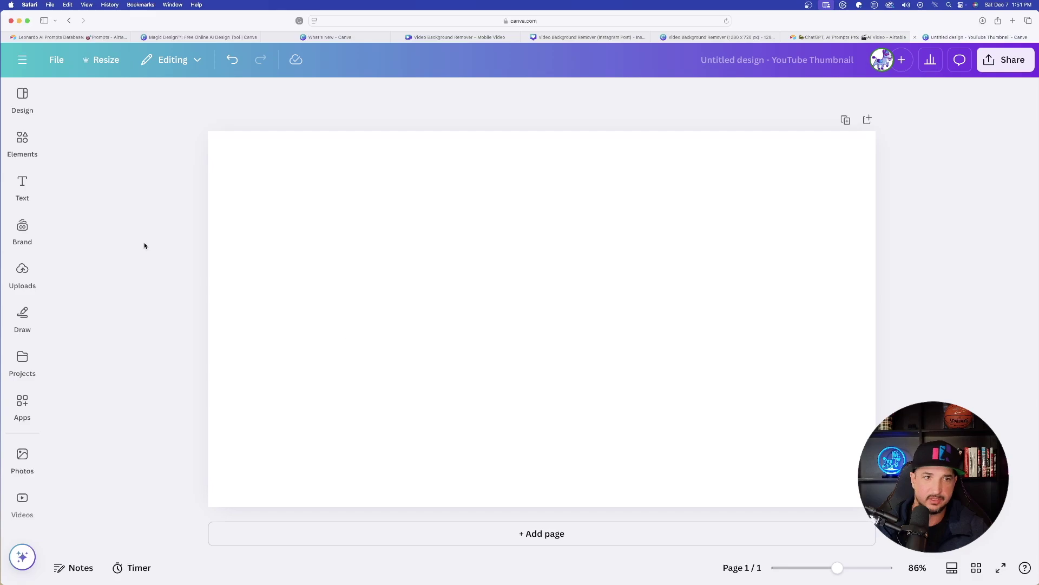
Place the glowing-mask photo, Magic Expand it to the whole page, and keep the tree-free variant.
{"action": "left_click", "coordinate": [24, 279]}
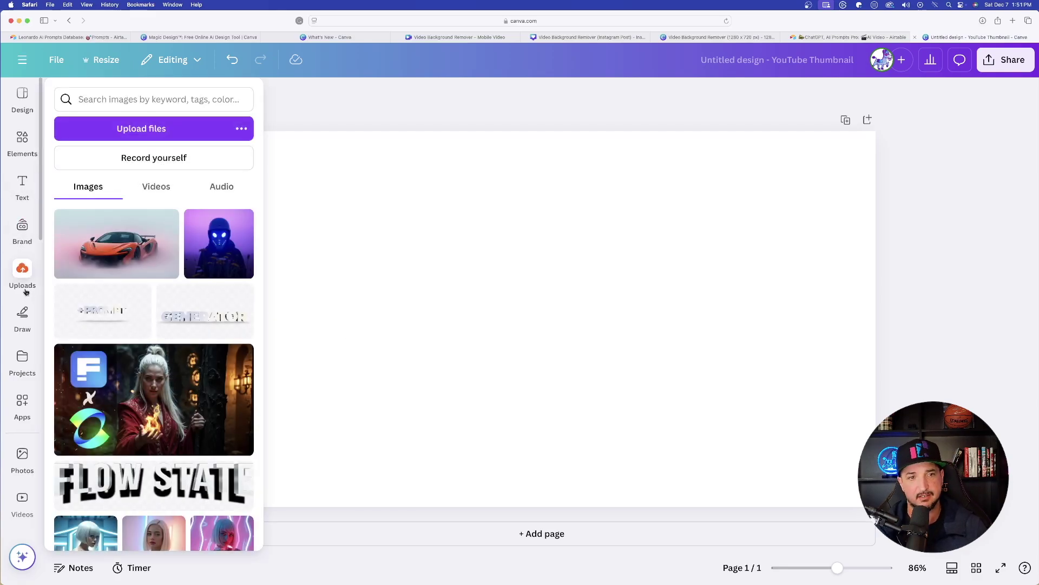
{"action": "left_click_drag", "start_coordinate": [219, 244], "coordinate": [567, 365]}
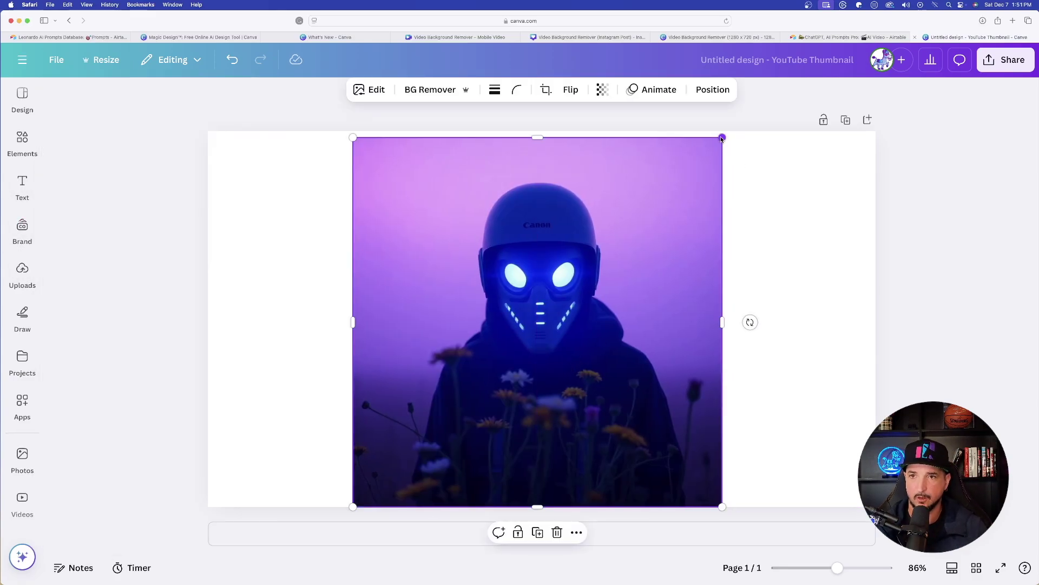
{"action": "left_click_drag", "start_coordinate": [722, 138], "coordinate": [729, 131]}
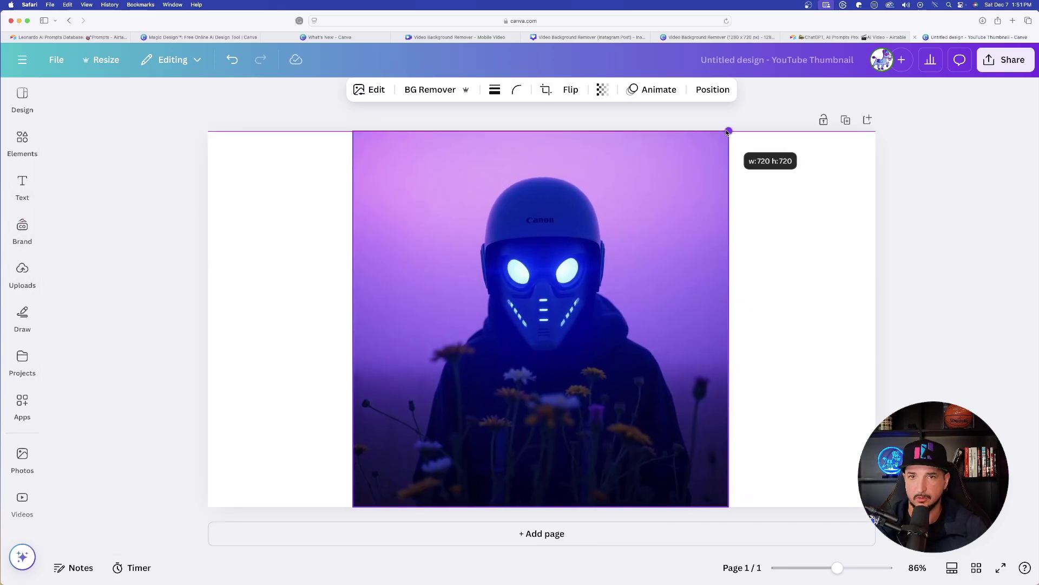
{"action": "left_click", "coordinate": [374, 91]}
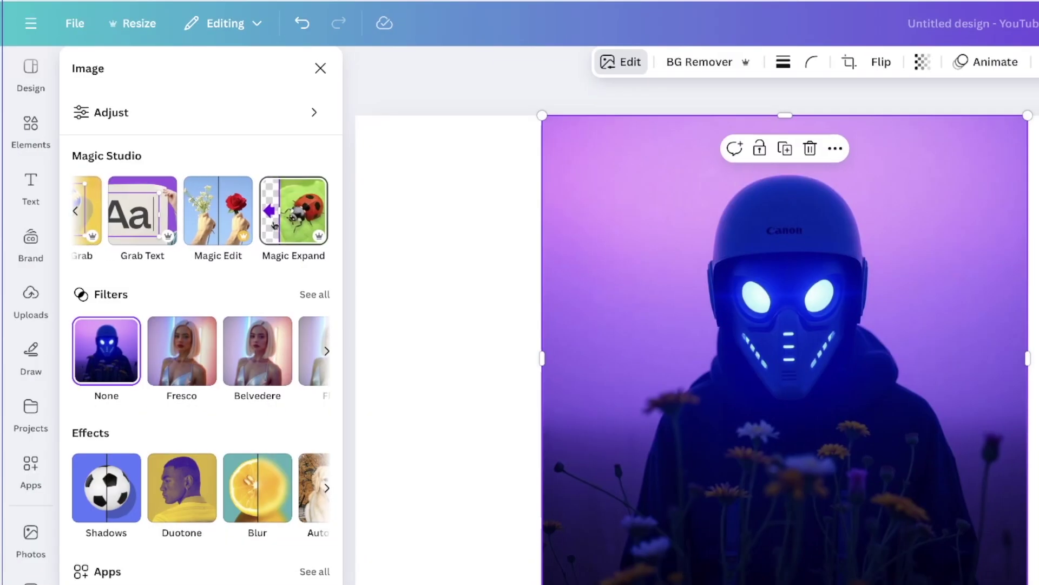
{"action": "left_click", "coordinate": [215, 211]}
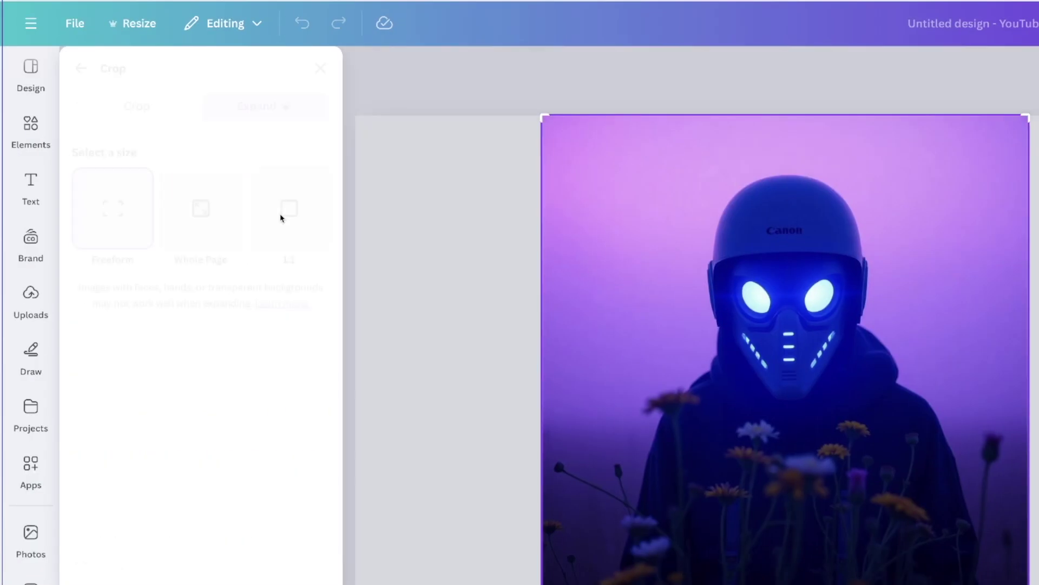
{"action": "left_click", "coordinate": [230, 219]}
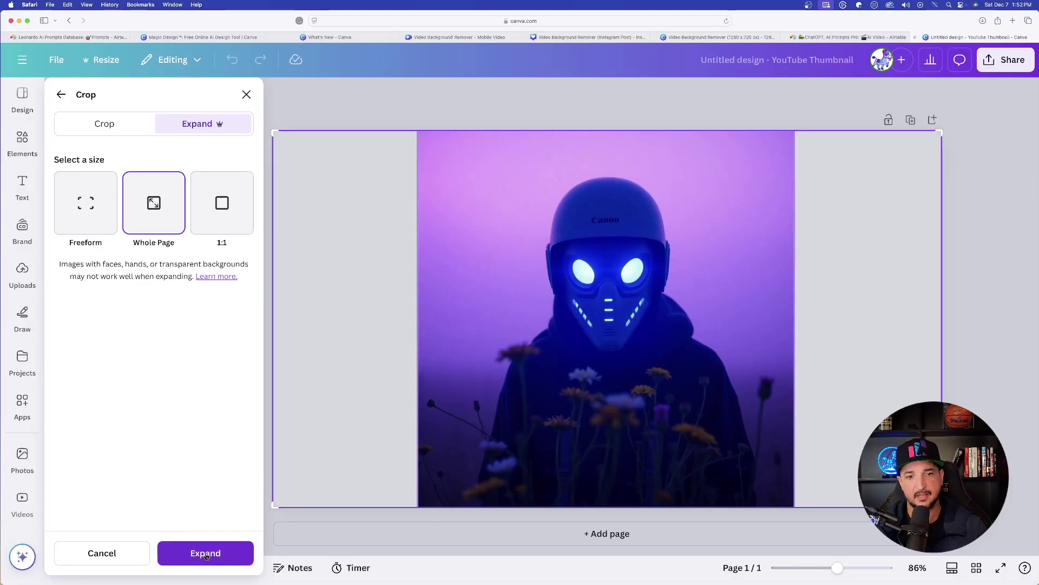
{"action": "left_click", "coordinate": [205, 553]}
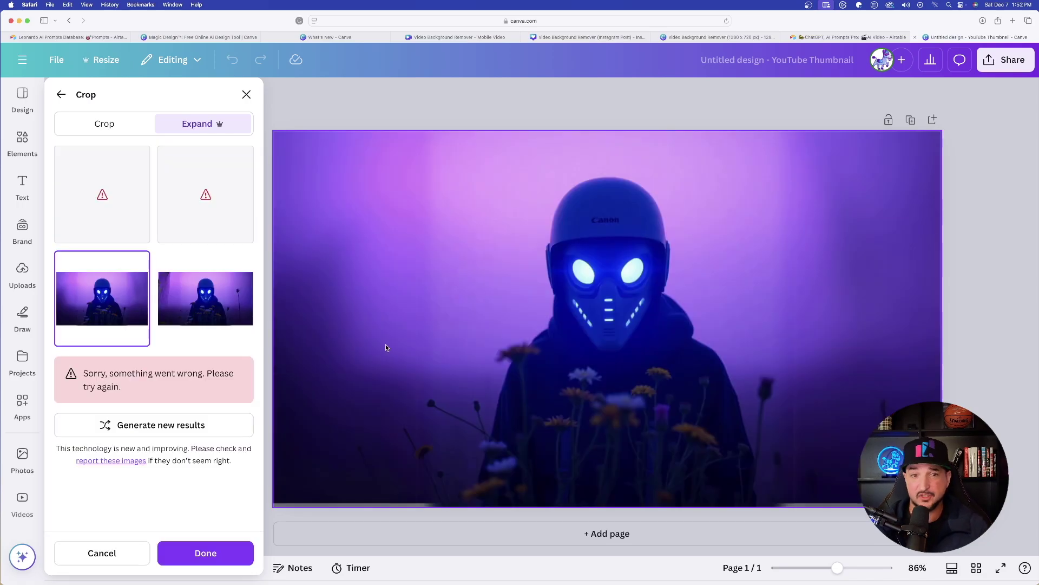
{"action": "left_click", "coordinate": [191, 300]}
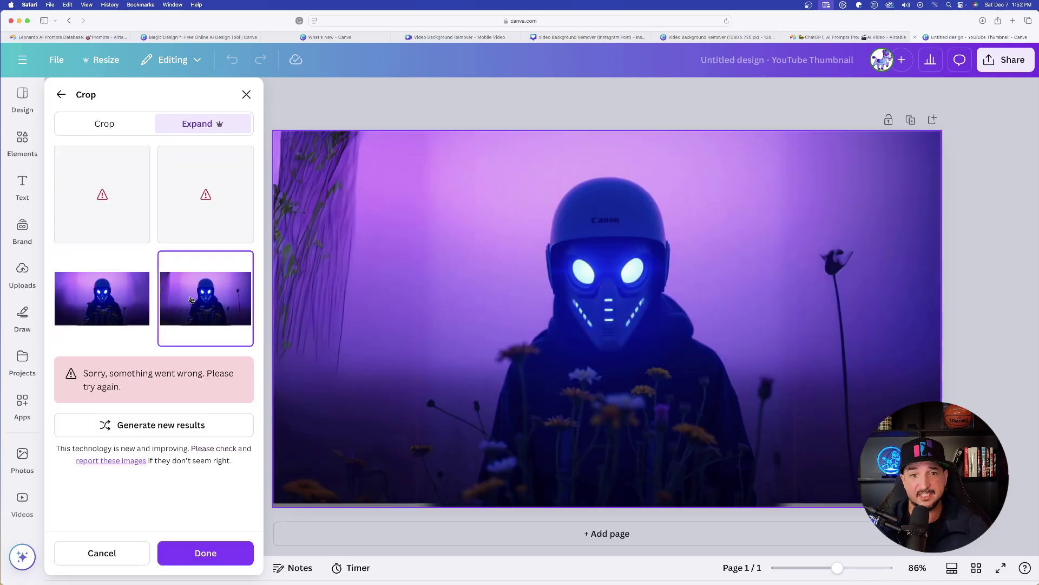
{"action": "left_click", "coordinate": [97, 298]}
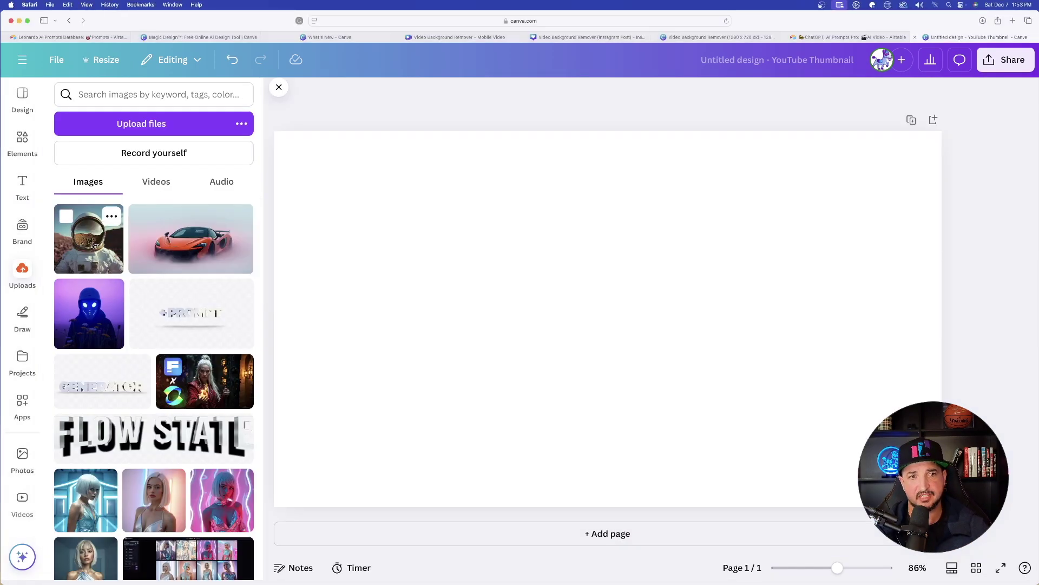
Add the astronaut photo and Magic Expand it to the whole page.
{"action": "left_click", "coordinate": [89, 239]}
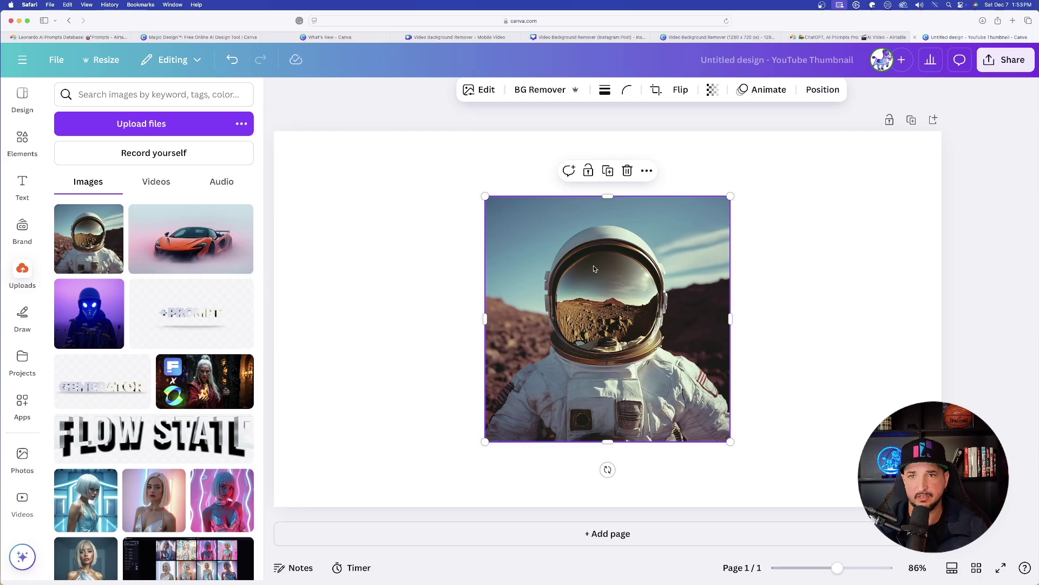
{"action": "left_click", "coordinate": [479, 89]}
{"action": "left_click", "coordinate": [225, 205]}
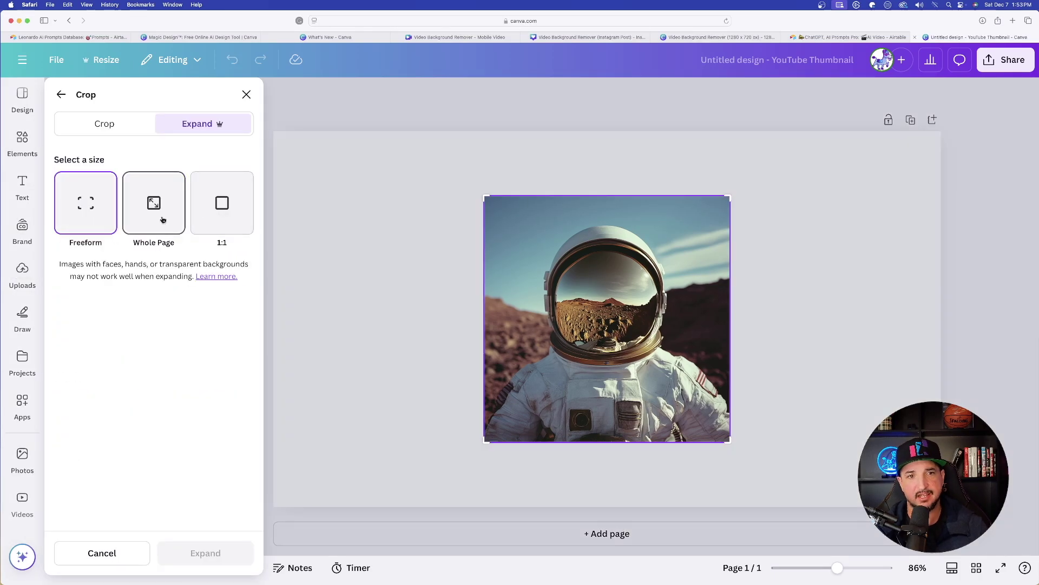
{"action": "left_click", "coordinate": [163, 219]}
{"action": "left_click", "coordinate": [205, 554]}
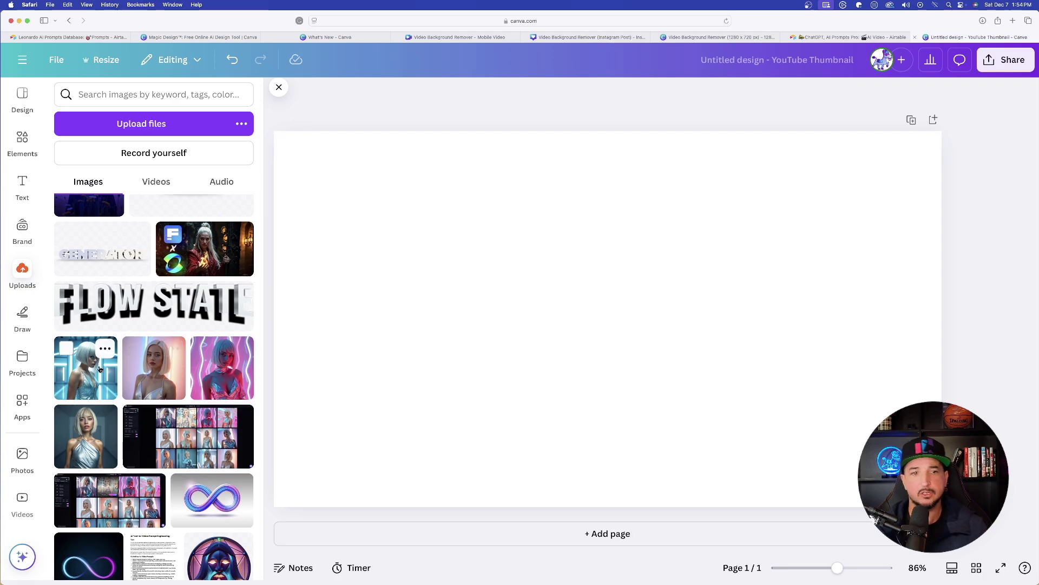
Add the blue-lit neon-corridor portrait and enlarge it to fill the page height.
{"action": "left_click", "coordinate": [99, 369]}
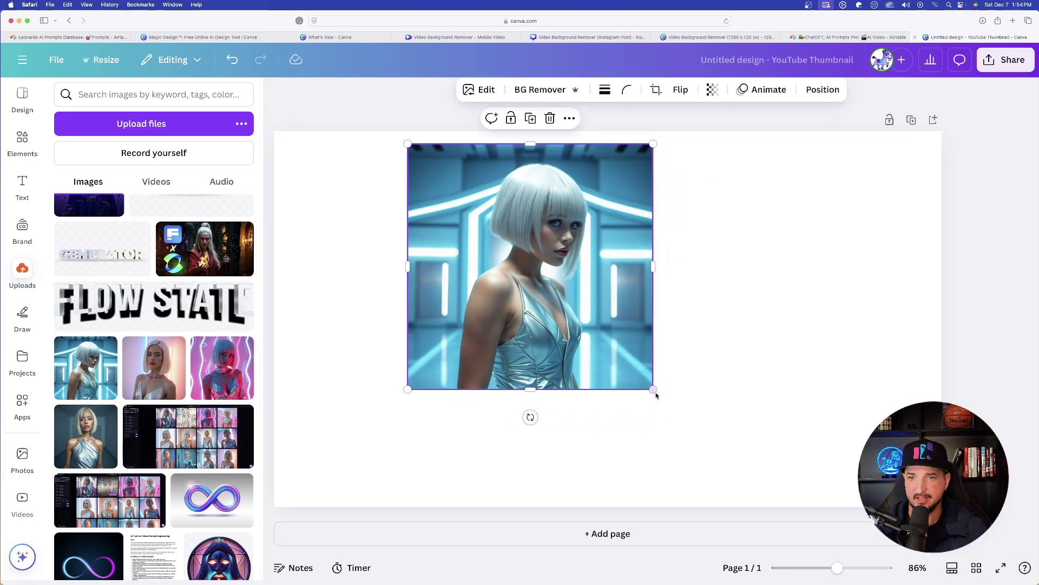
{"action": "left_click_drag", "start_coordinate": [656, 395], "coordinate": [784, 517]}
{"action": "left_click_drag", "start_coordinate": [711, 383], "coordinate": [698, 374]}
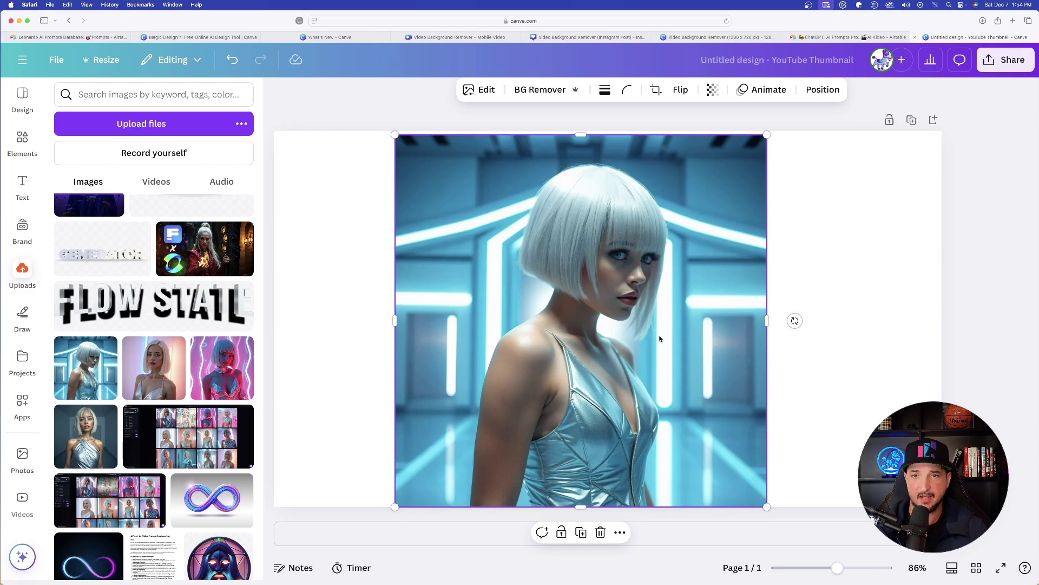
Open Magic Grab on the portrait and select the woman as the subject.
{"action": "left_click", "coordinate": [479, 89]}
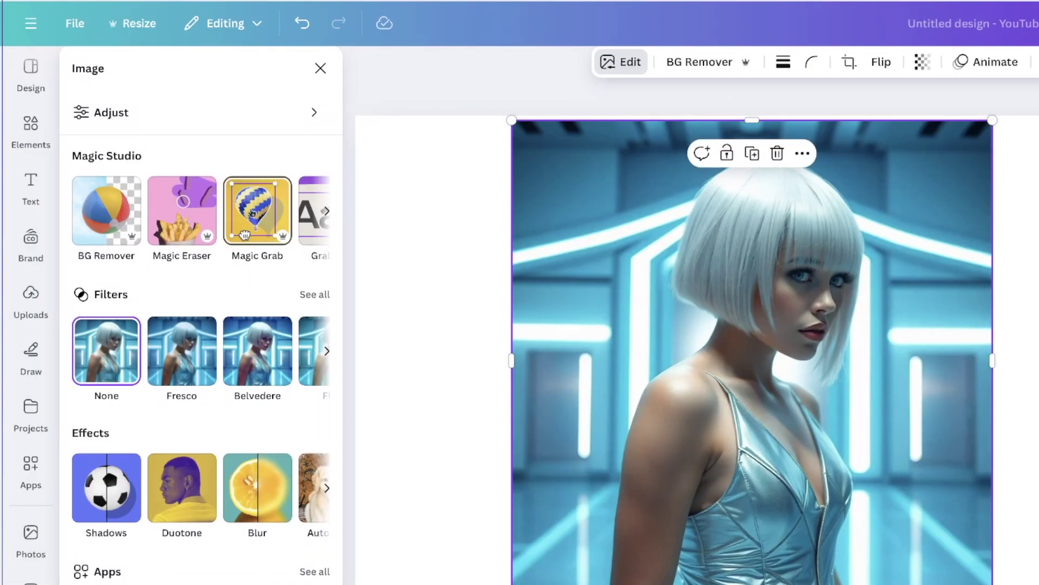
{"action": "left_click", "coordinate": [252, 213]}
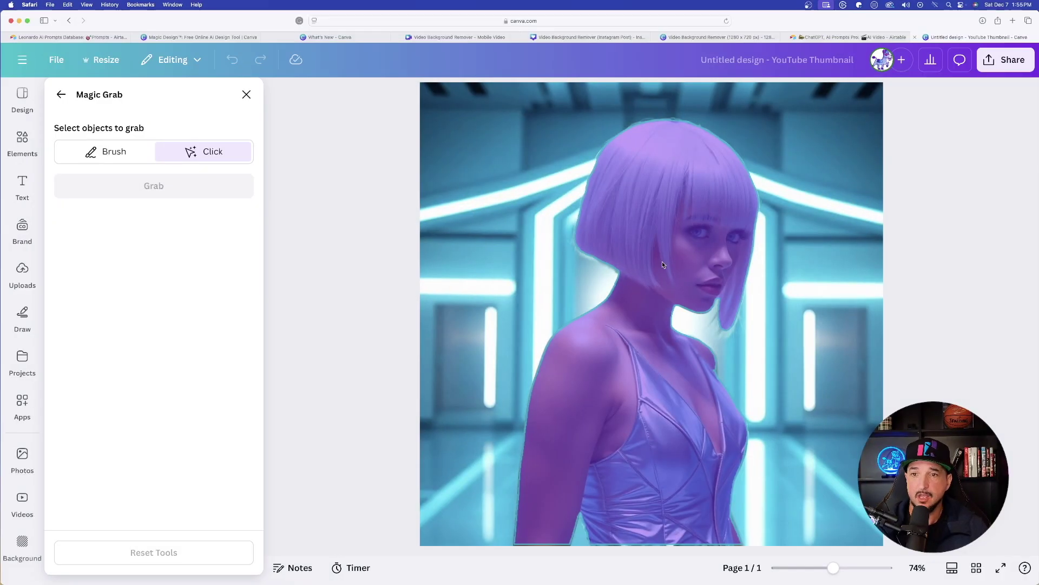
{"action": "left_click", "coordinate": [664, 264]}
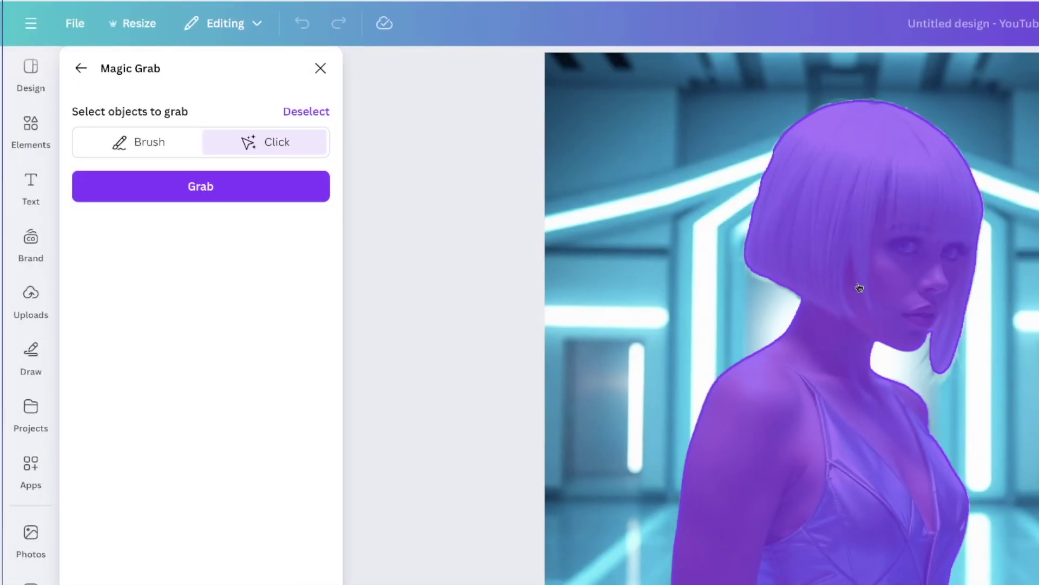
Grab the woman as a cut-out, shift the corridor background left, and stand her at its right side.
{"action": "left_click", "coordinate": [204, 190]}
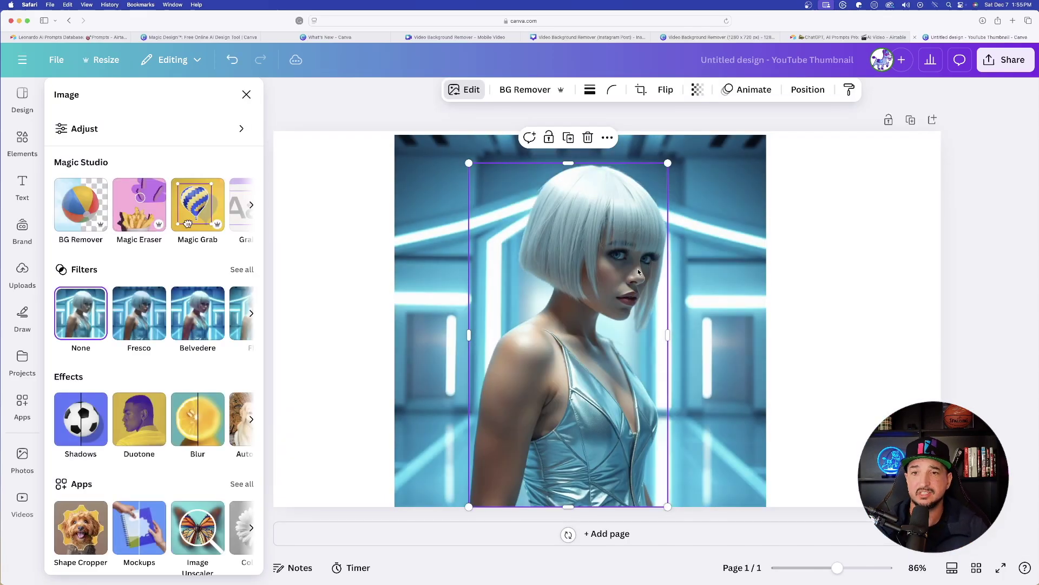
{"action": "left_click_drag", "start_coordinate": [638, 268], "coordinate": [753, 262]}
{"action": "left_click_drag", "start_coordinate": [537, 278], "coordinate": [418, 277]}
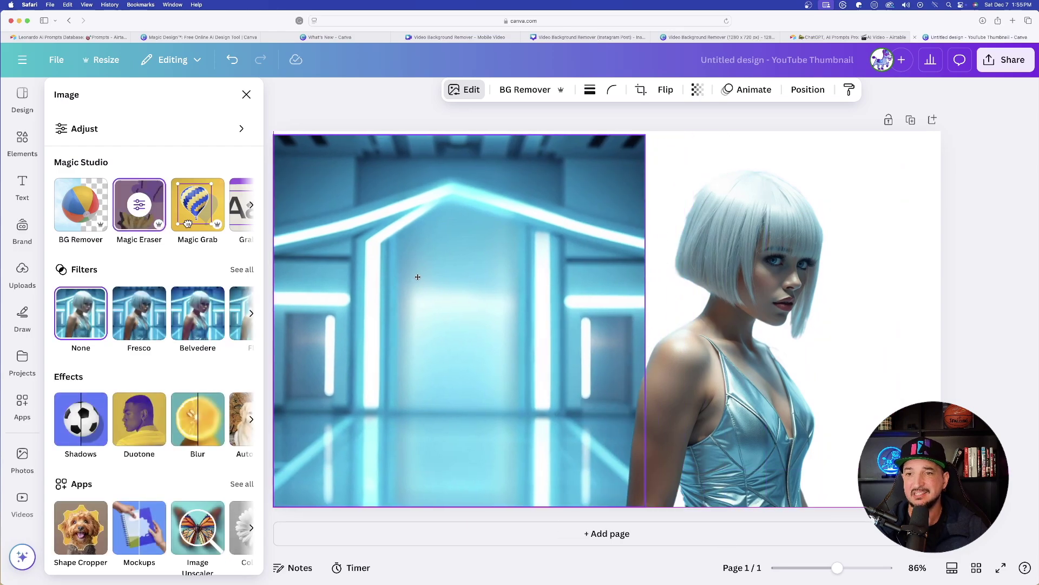
{"action": "left_click_drag", "start_coordinate": [712, 294], "coordinate": [754, 288]}
{"action": "left_click_drag", "start_coordinate": [524, 297], "coordinate": [487, 304]}
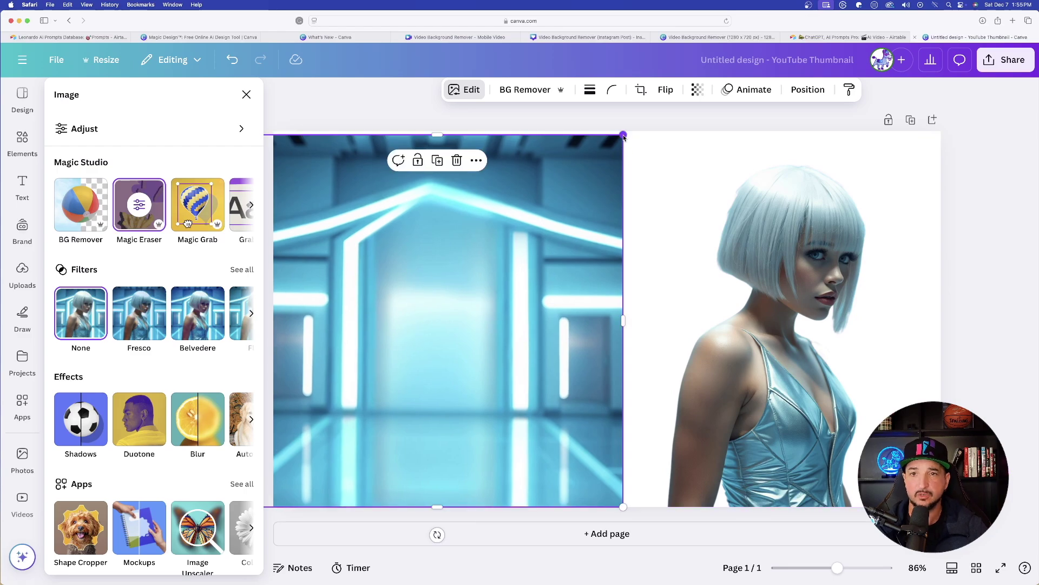
{"action": "left_click_drag", "start_coordinate": [545, 224], "coordinate": [534, 224]}
{"action": "left_click_drag", "start_coordinate": [746, 244], "coordinate": [610, 243]}
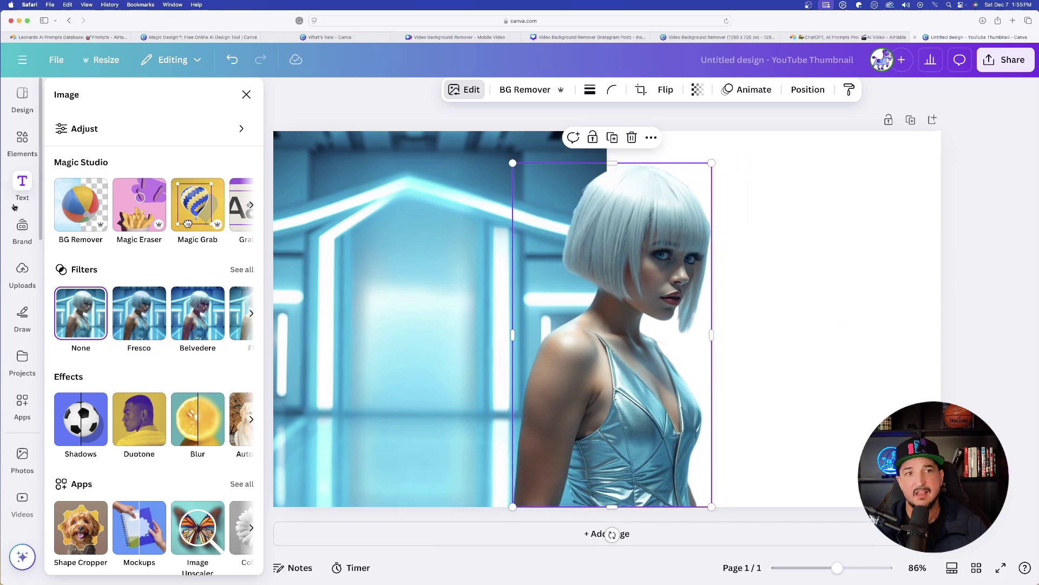
Add a pink palm photo from a 'tropical' elements search and enlarge it over the right side.
{"action": "left_click", "coordinate": [19, 138]}
{"action": "left_click", "coordinate": [109, 96]}
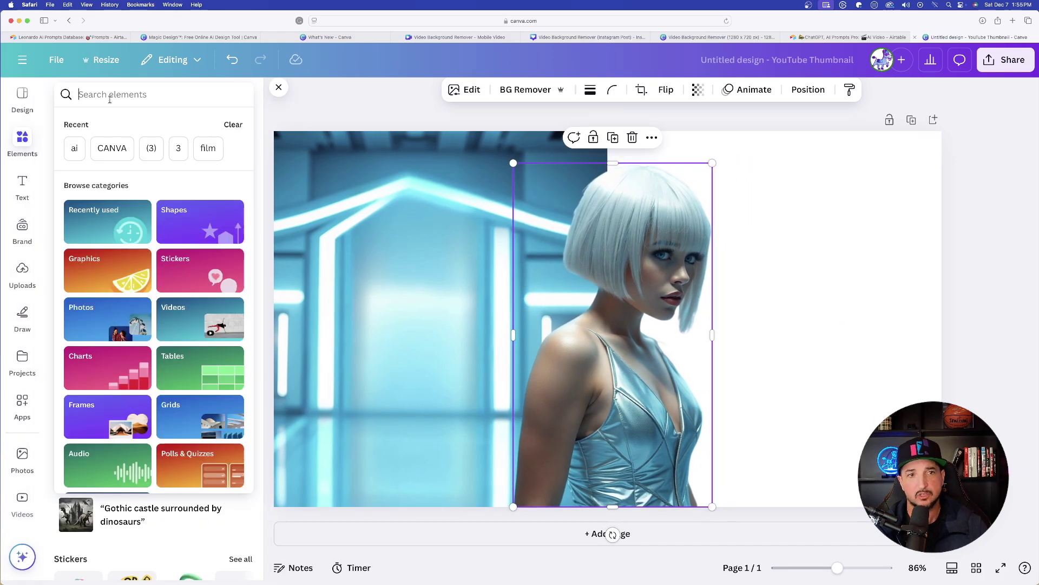
{"action": "type", "text": "tro"}
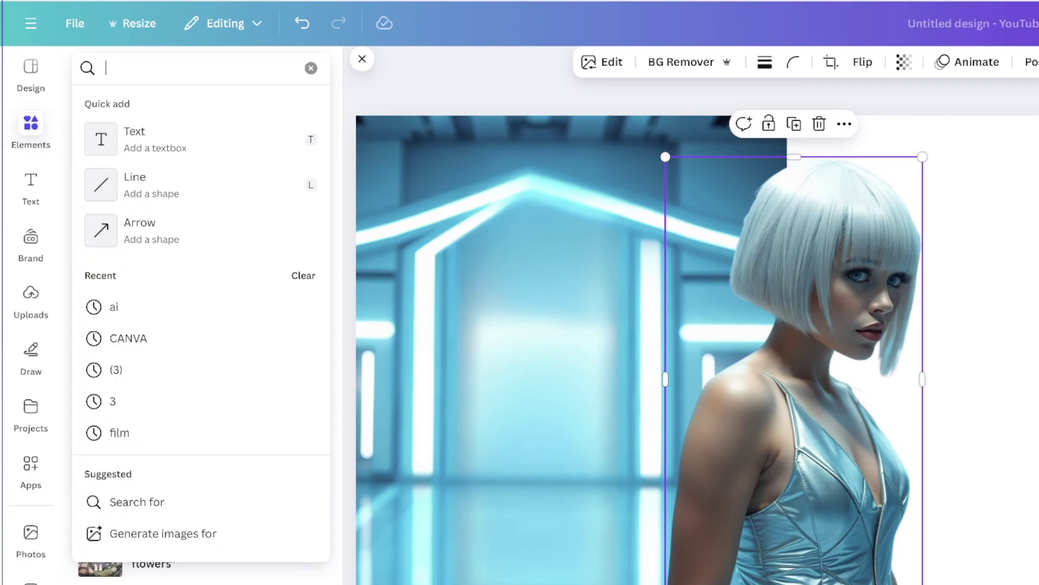
{"action": "type", "text": "pical"}
{"action": "key", "text": "Return"}
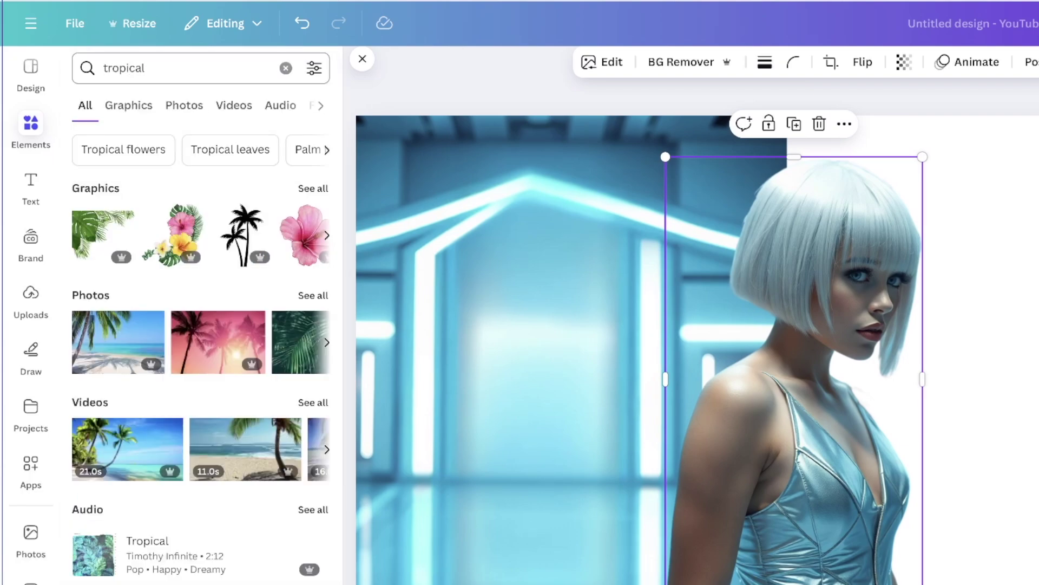
{"action": "left_click", "coordinate": [207, 355]}
{"action": "left_click_drag", "start_coordinate": [584, 509], "coordinate": [819, 461]}
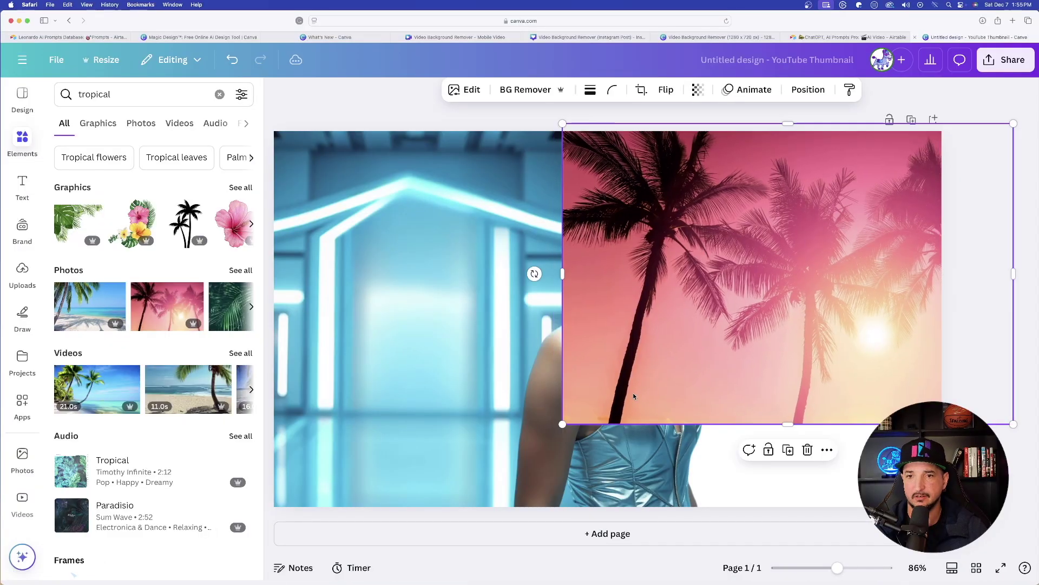
{"action": "left_click_drag", "start_coordinate": [562, 424], "coordinate": [644, 414]}
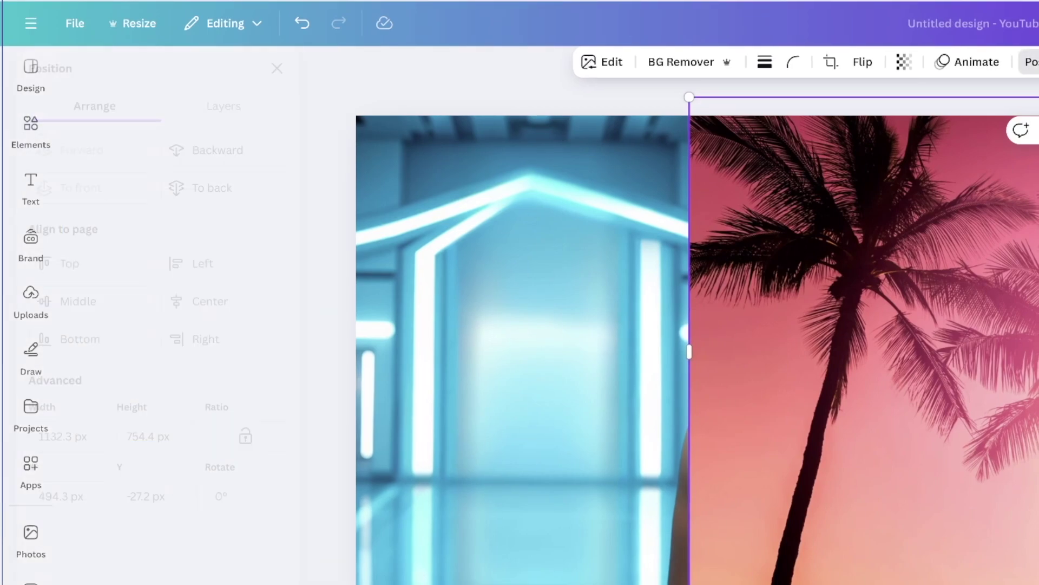
Put the palm photo behind the woman in Layers and fine-tune both positions.
{"action": "left_click", "coordinate": [265, 106]}
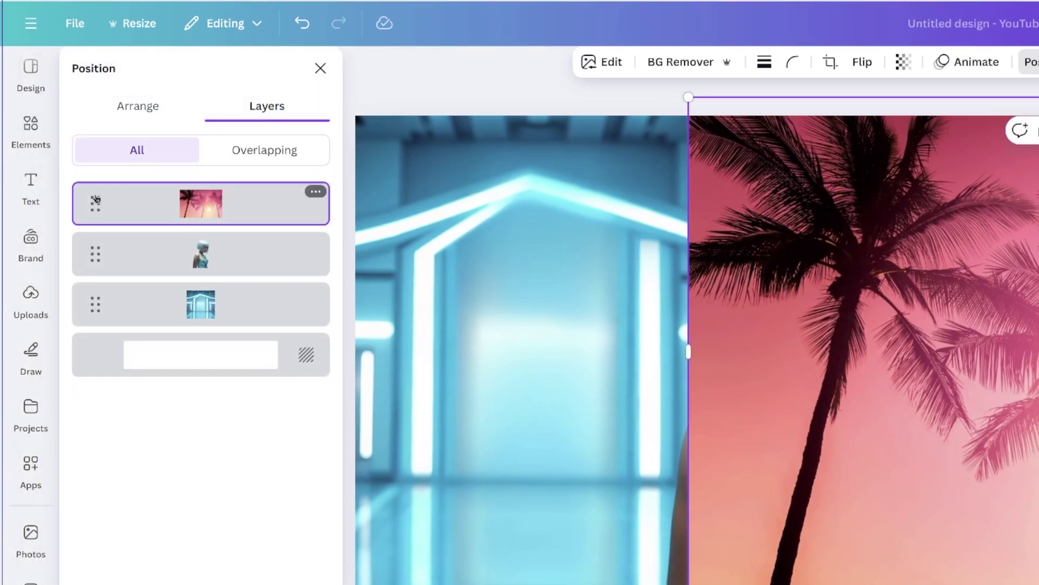
{"action": "left_click_drag", "start_coordinate": [96, 199], "coordinate": [102, 273]}
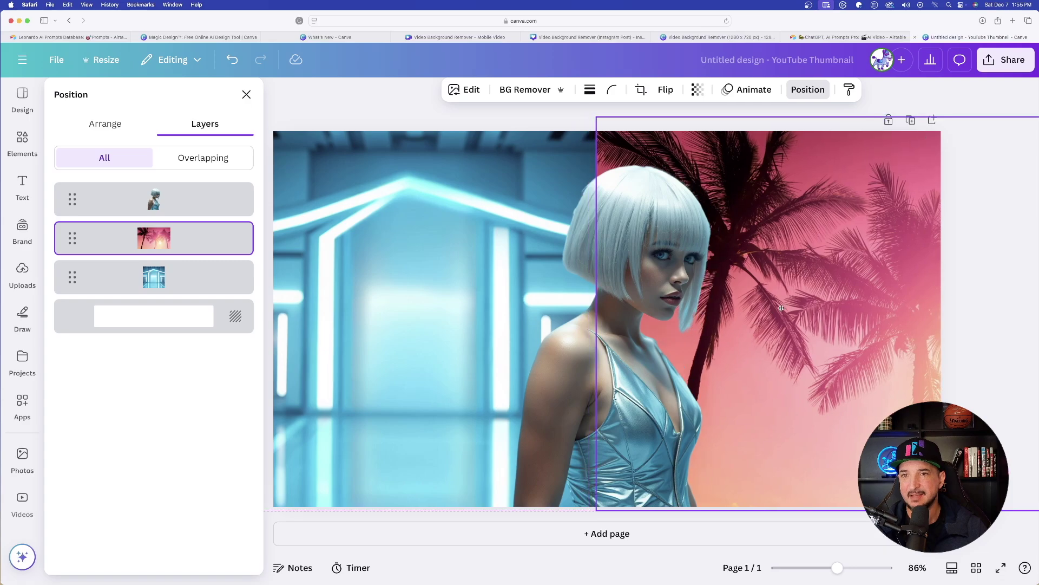
{"action": "mouse_move", "coordinate": [994, 350]}
{"action": "left_mouse_down"}
{"action": "mouse_move", "coordinate": [1038, 349]}
{"action": "mouse_move", "coordinate": [1010, 350]}
{"action": "left_mouse_up"}
{"action": "left_click_drag", "start_coordinate": [782, 312], "coordinate": [773, 312]}
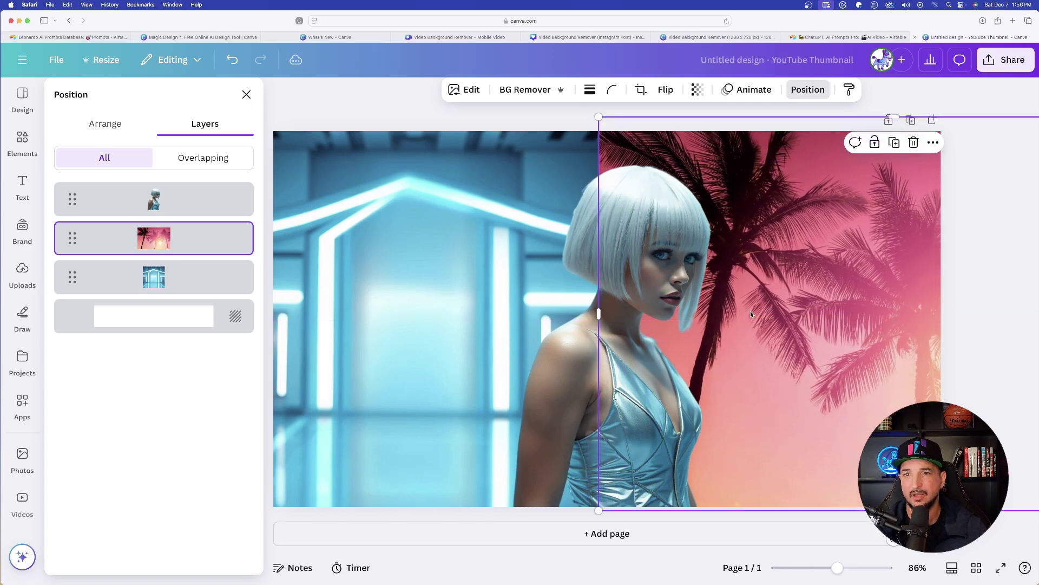
{"action": "left_click", "coordinate": [582, 372]}
{"action": "left_click", "coordinate": [808, 89]}
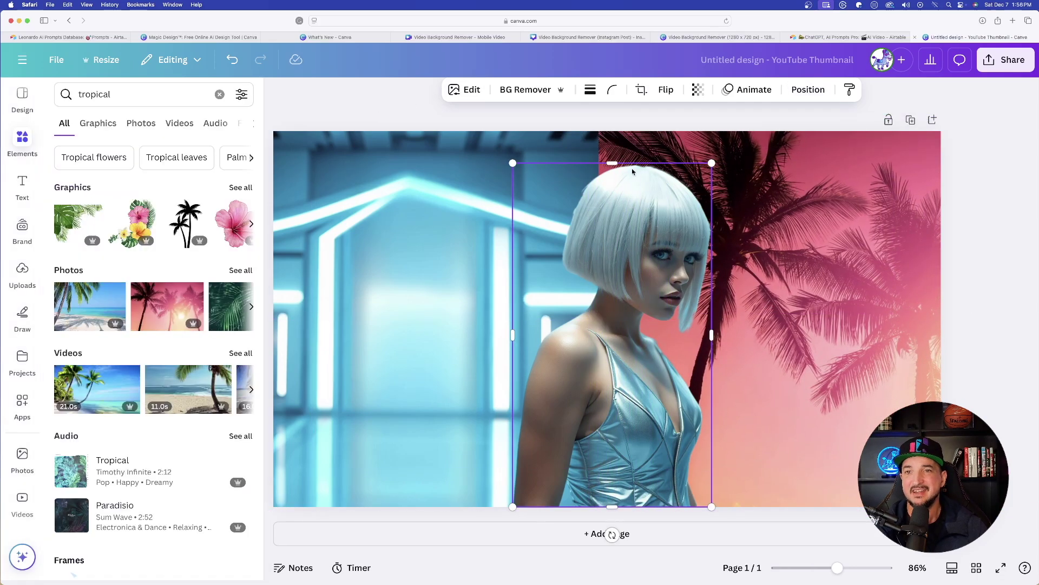
{"action": "left_click_drag", "start_coordinate": [641, 231], "coordinate": [616, 232]}
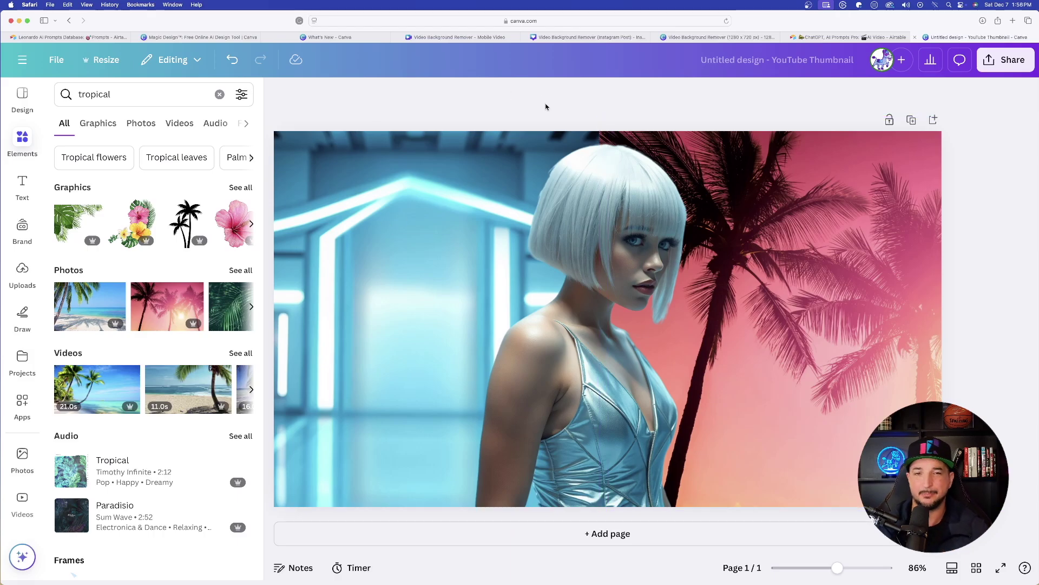
Download the design as a PNG.
{"action": "left_click", "coordinate": [983, 66]}
{"action": "left_click", "coordinate": [818, 304]}
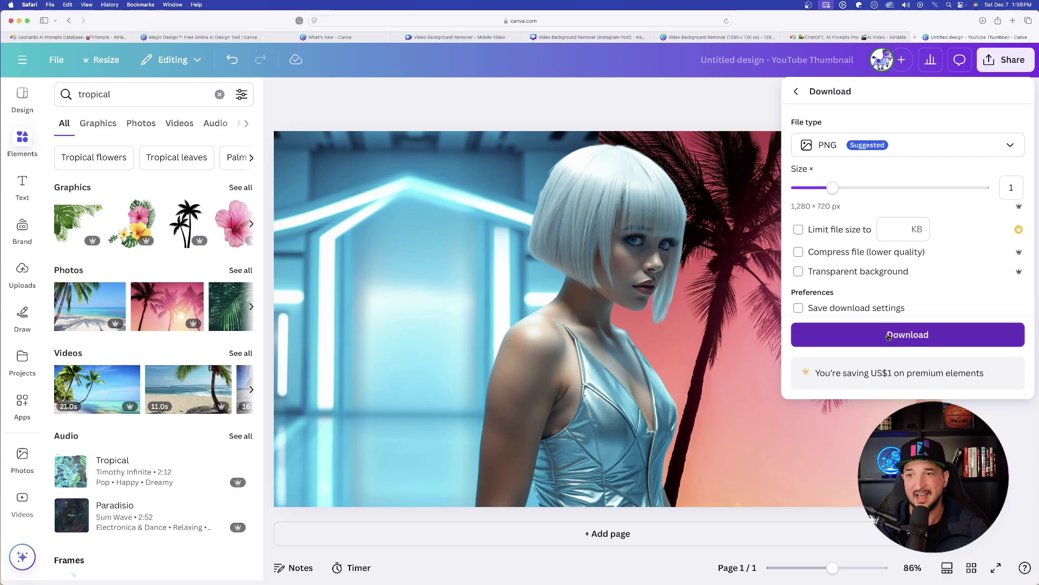
{"action": "left_click", "coordinate": [888, 336]}
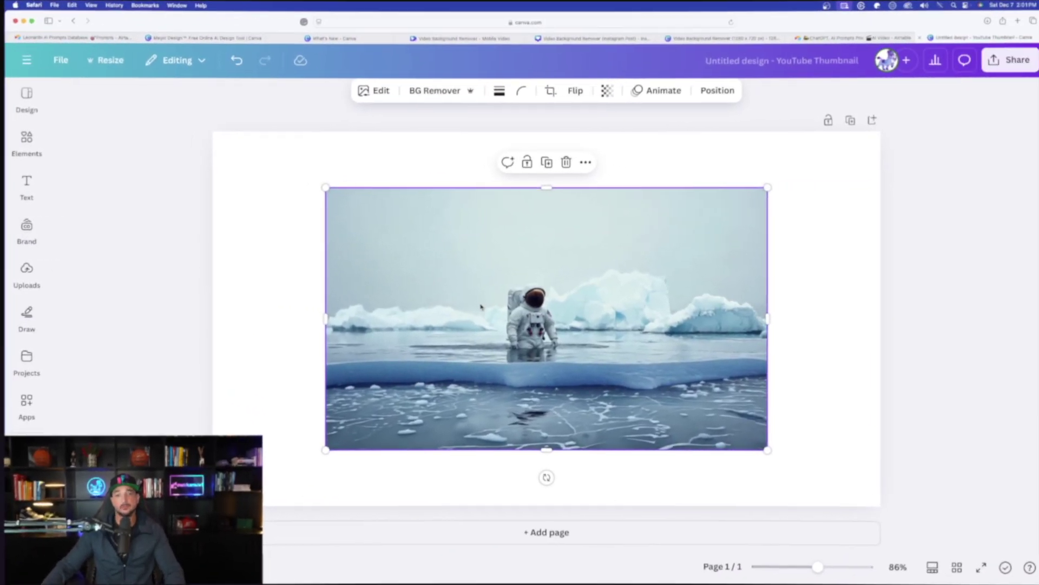
Move and enlarge the astronaut image so it fills the page.
{"action": "left_click_drag", "start_coordinate": [482, 304], "coordinate": [349, 240]}
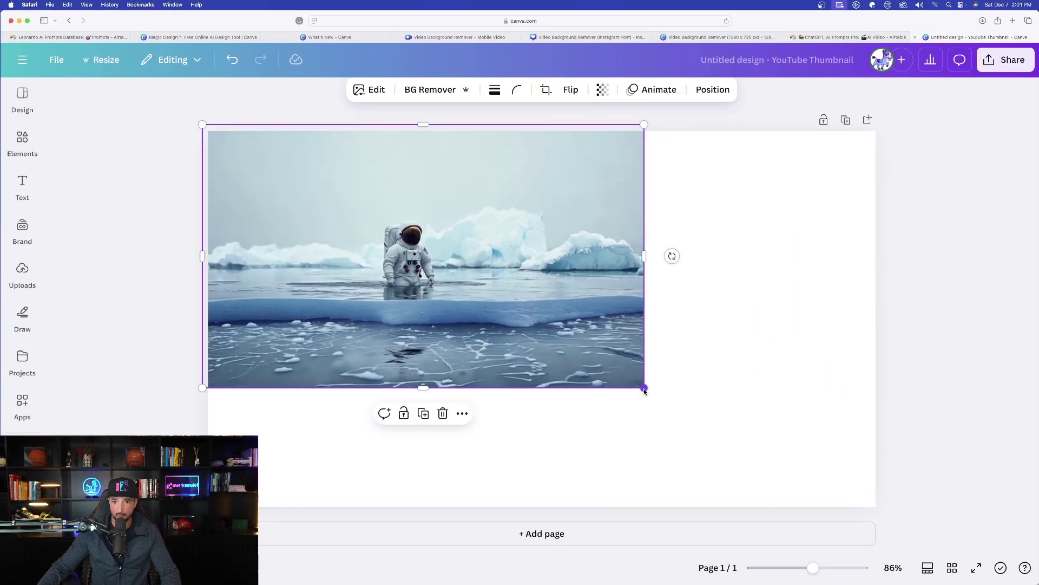
{"action": "left_click_drag", "start_coordinate": [644, 388], "coordinate": [896, 538]}
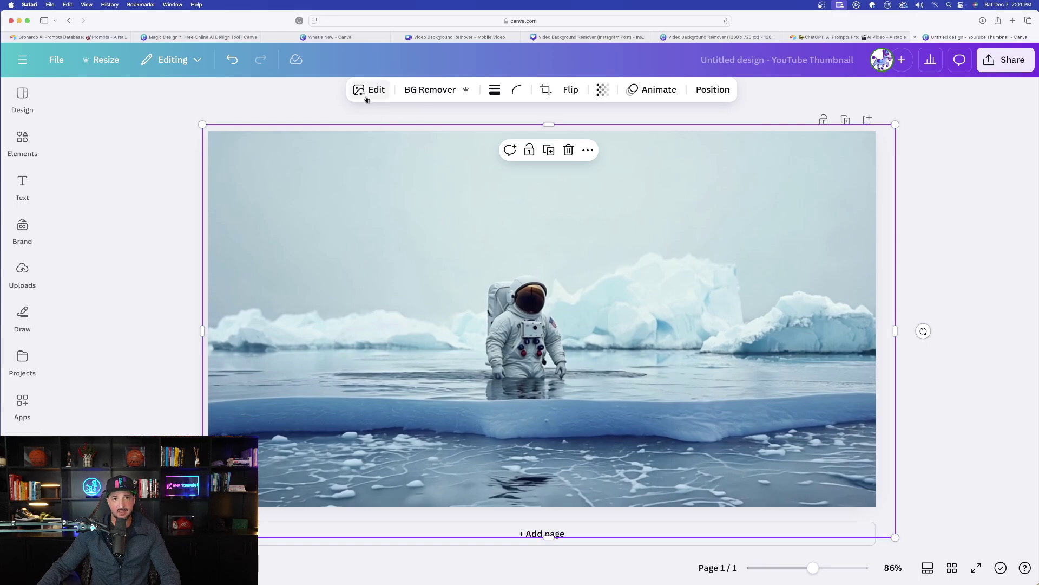
{"action": "left_click", "coordinate": [372, 91]}
{"action": "scroll", "coordinate": [215, 218], "scroll_direction": "right", "scroll_amount": 3}
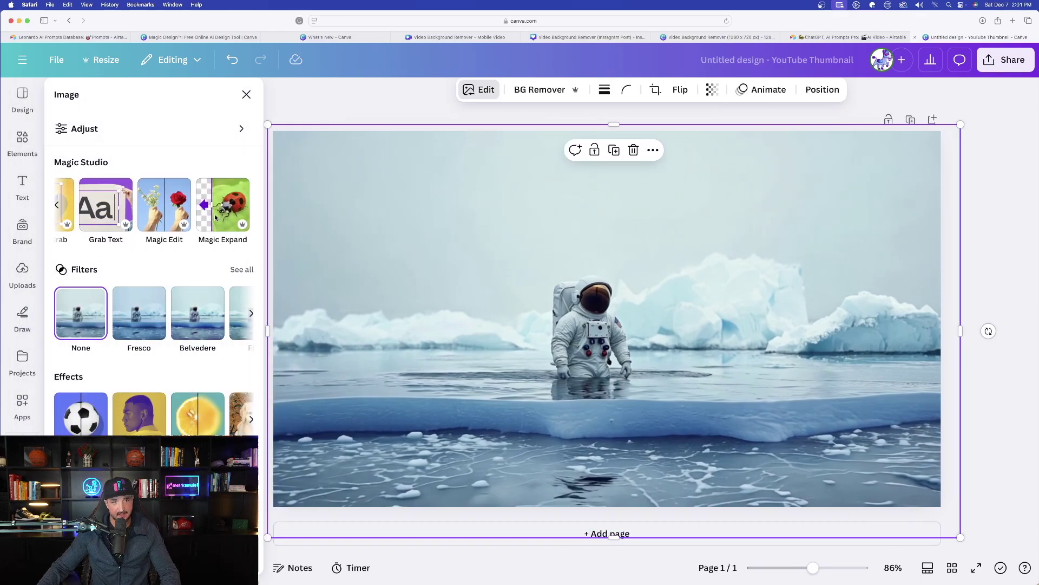
In Magic Edit, brush over the icebergs right of the astronaut and start the 'palm trees' prompt.
{"action": "left_click", "coordinate": [172, 210]}
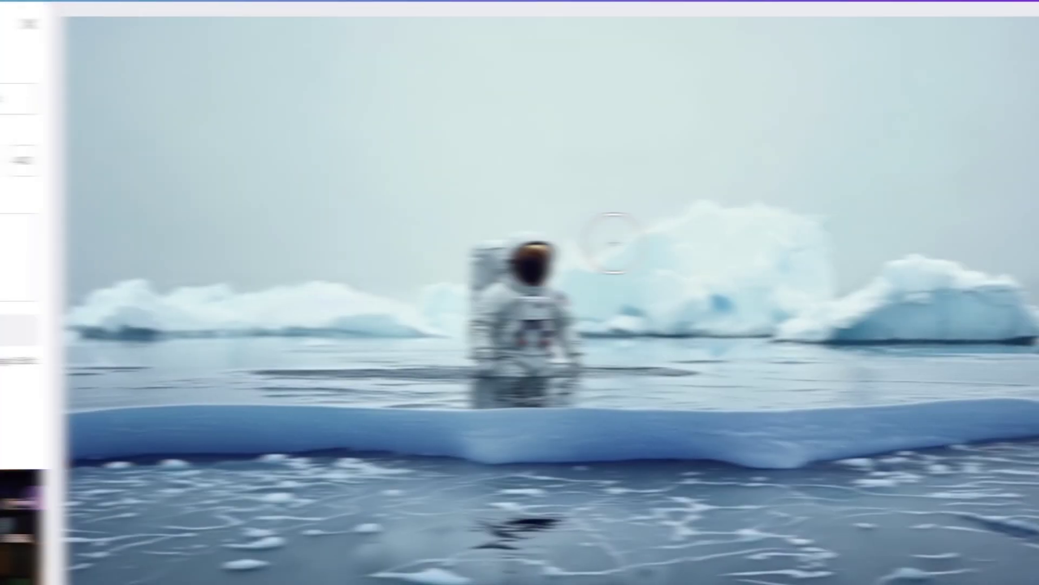
{"action": "mouse_move", "coordinate": [615, 239]}
{"action": "left_mouse_down"}
{"action": "mouse_move", "coordinate": [650, 239]}
{"action": "mouse_move", "coordinate": [603, 246]}
{"action": "mouse_move", "coordinate": [604, 289]}
{"action": "mouse_move", "coordinate": [667, 322]}
{"action": "mouse_move", "coordinate": [793, 322]}
{"action": "mouse_move", "coordinate": [909, 292]}
{"action": "left_mouse_up"}
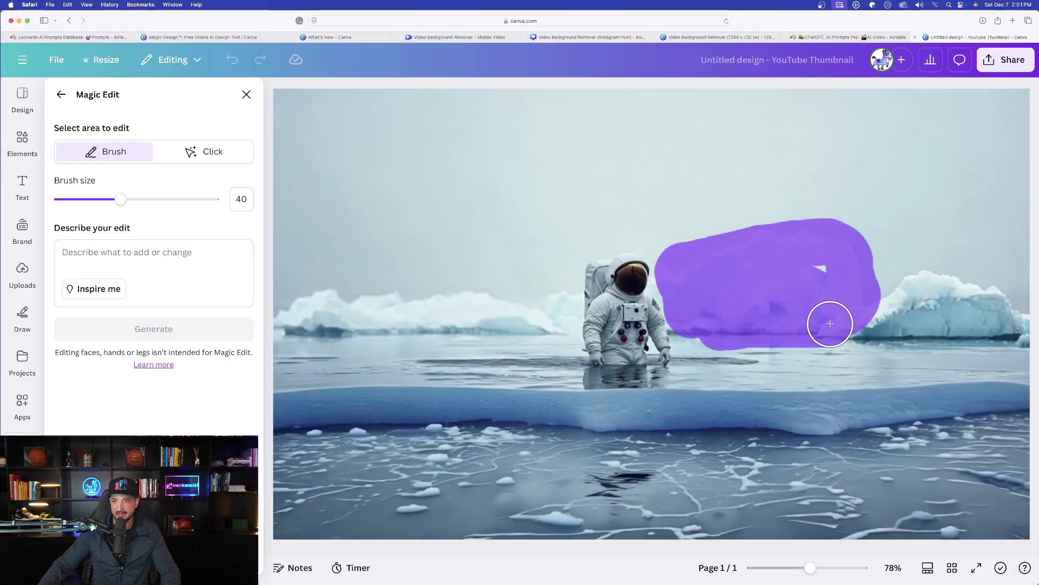
{"action": "left_click", "coordinate": [153, 265]}
{"action": "type", "text": "palm trees"}
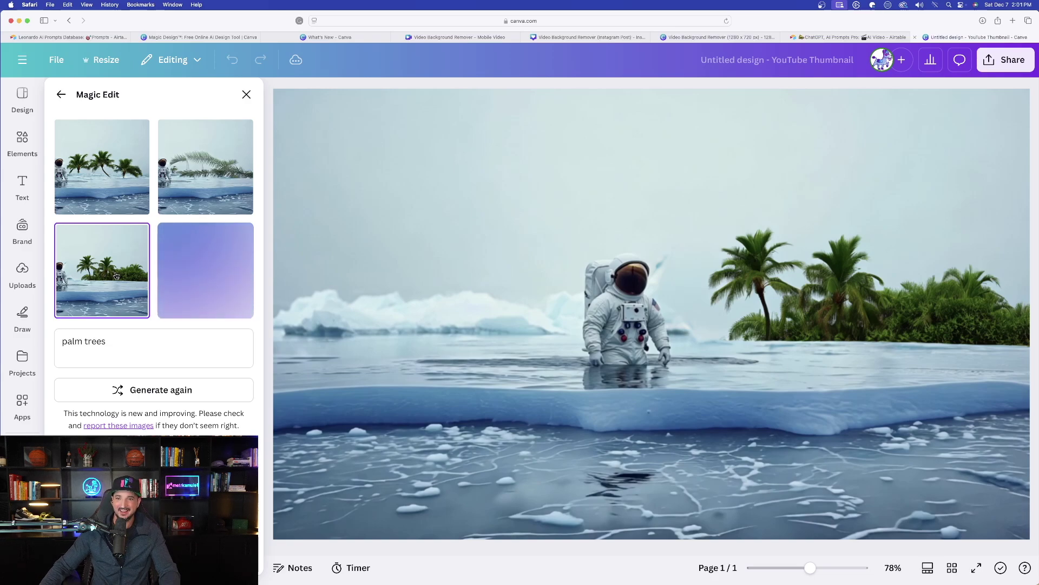
Regenerate the palm area as 'snowcapped mountains' and keep the third variant with the treeline.
{"action": "left_click", "coordinate": [213, 270]}
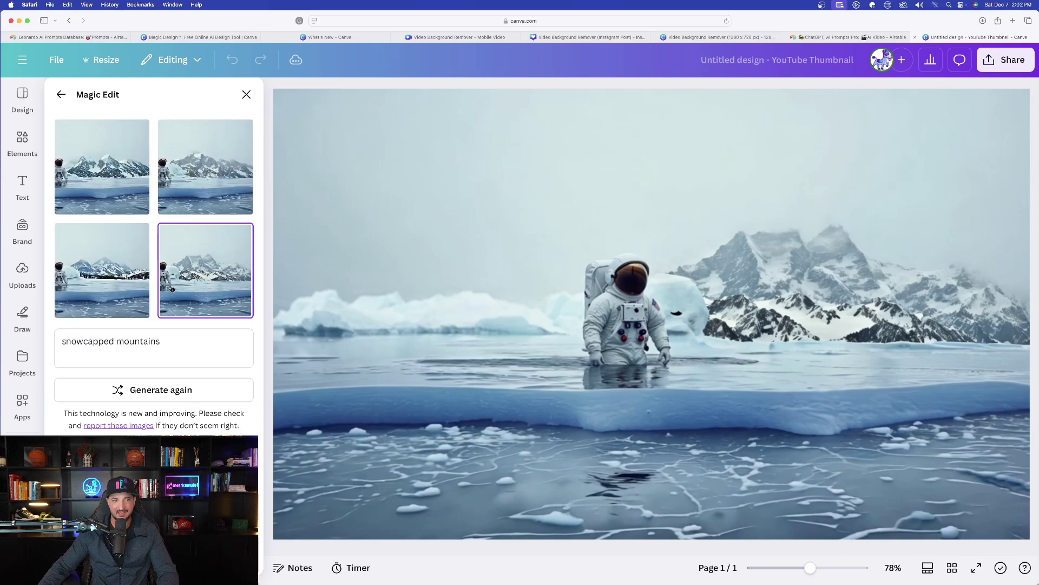
{"action": "left_click", "coordinate": [106, 282]}
{"action": "left_click", "coordinate": [199, 274]}
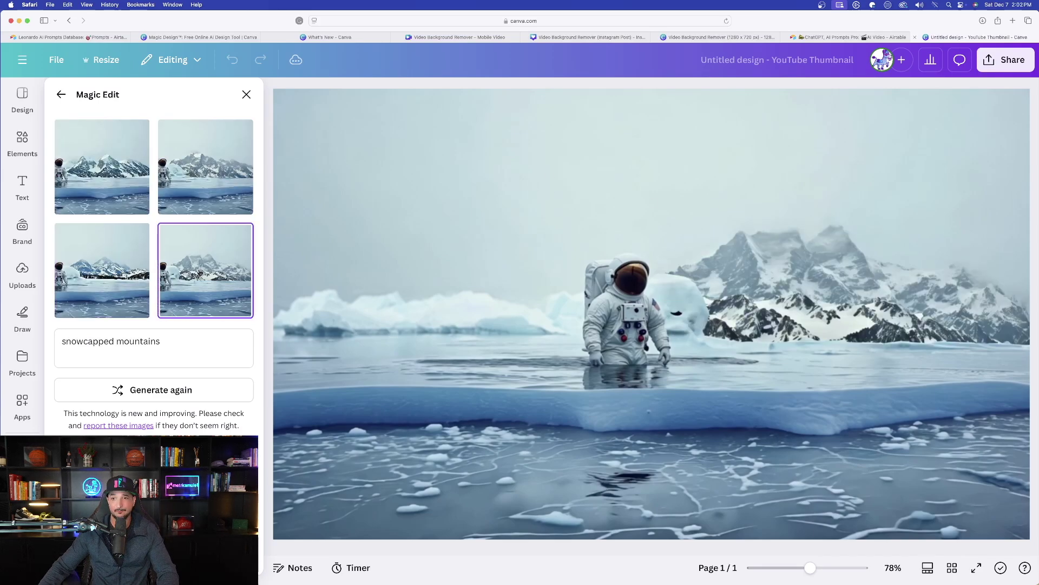
{"action": "left_click", "coordinate": [205, 171]}
{"action": "left_click", "coordinate": [109, 276]}
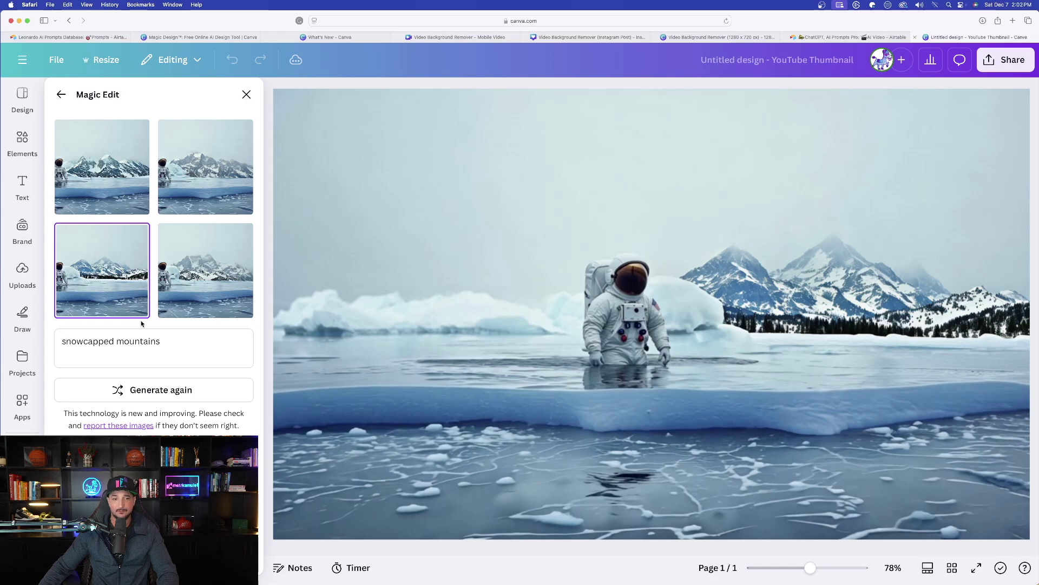
{"action": "left_click", "coordinate": [663, 315]}
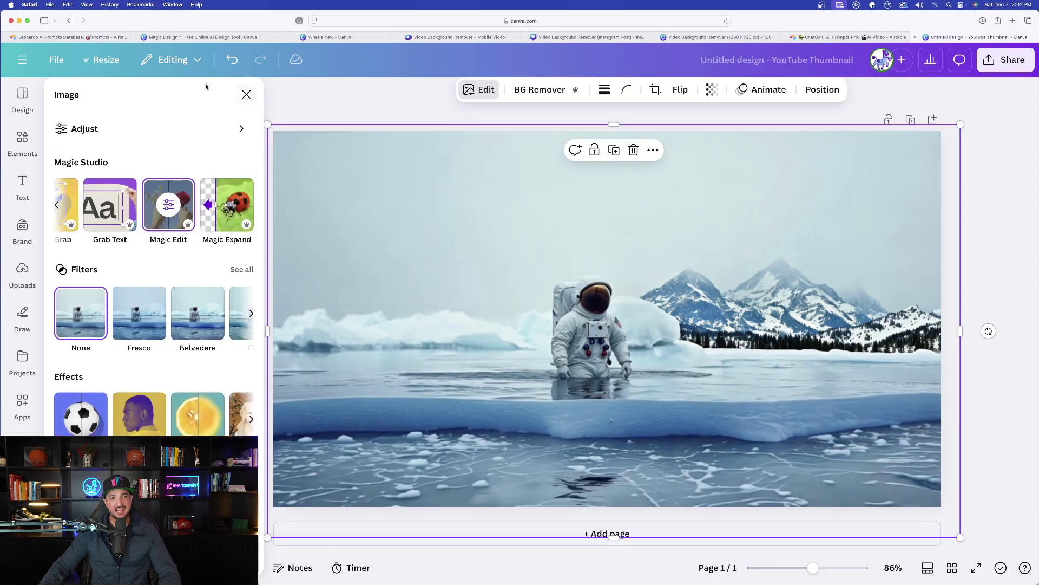
Erase the astronaut from the icy lake scene using Magic Eraser in Click mode.
{"action": "scroll", "coordinate": [142, 190], "scroll_direction": "left", "scroll_amount": 5}
{"action": "left_click", "coordinate": [134, 204]}
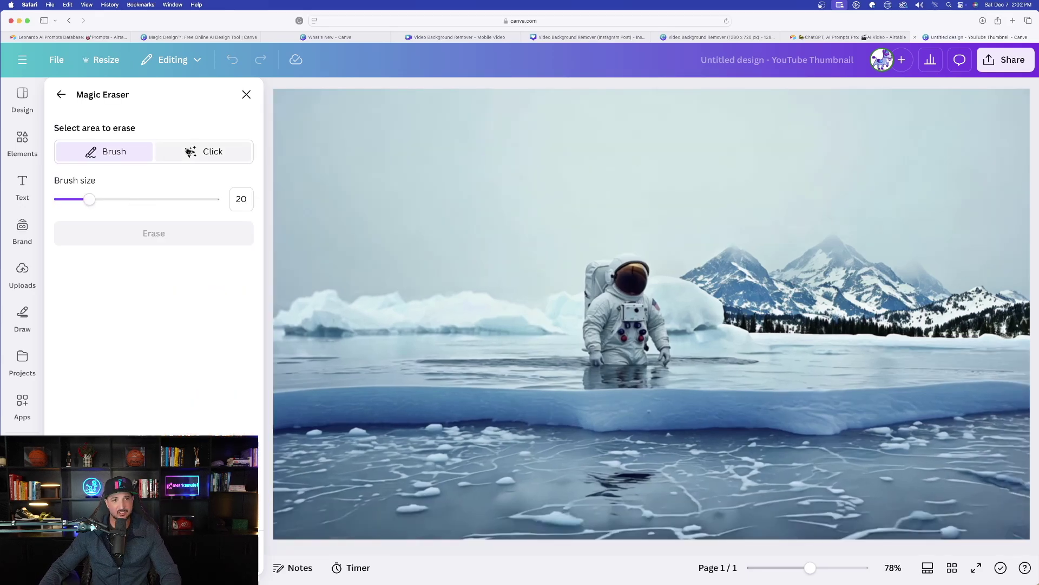
{"action": "left_click", "coordinate": [184, 154]}
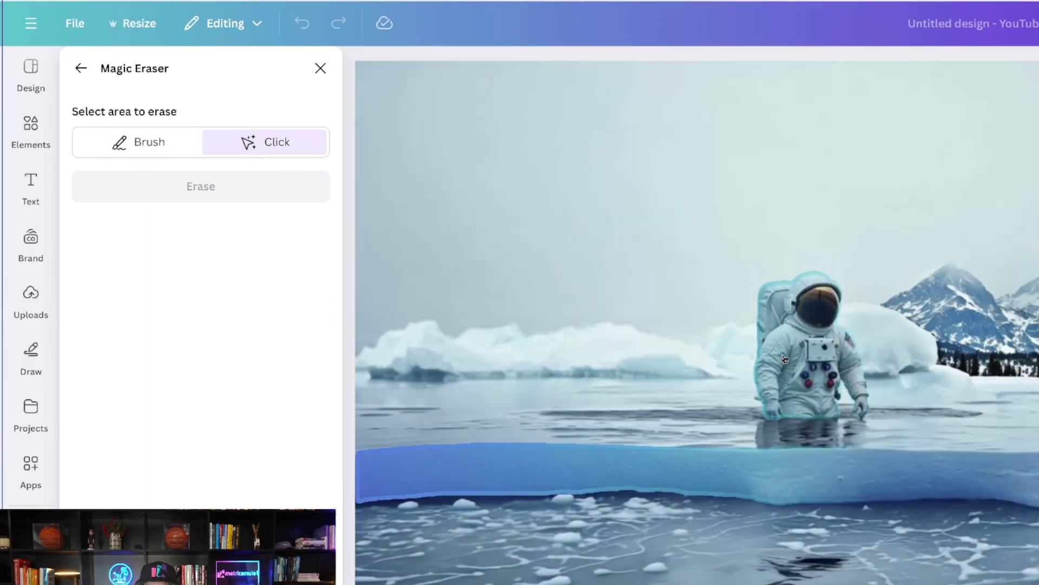
{"action": "left_click", "coordinate": [794, 339]}
{"action": "left_click", "coordinate": [225, 184]}
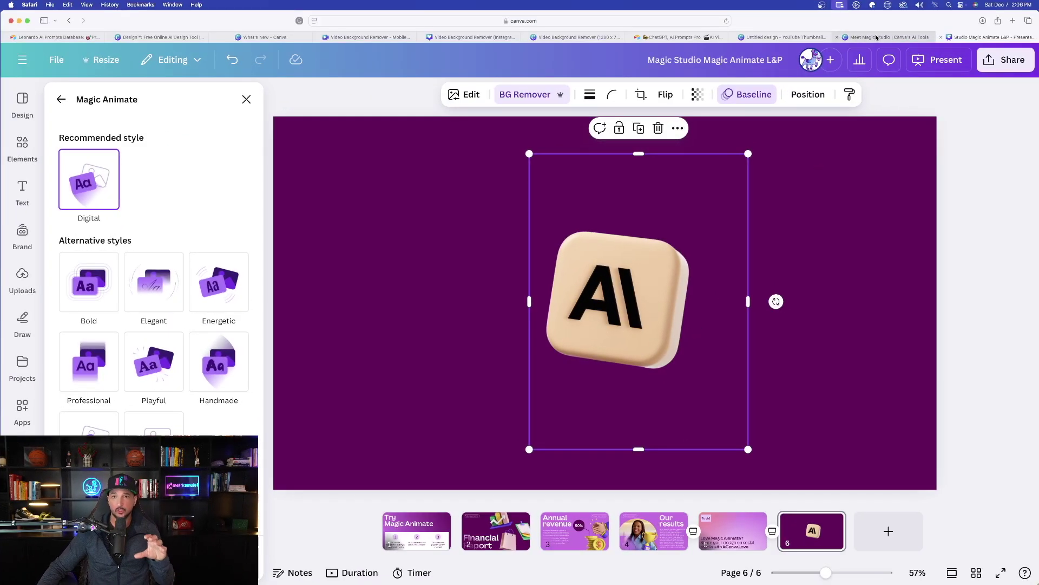
Animate the presentation in Magic Animate's Handmade style via the AI tile image.
{"action": "left_click", "coordinate": [877, 37]}
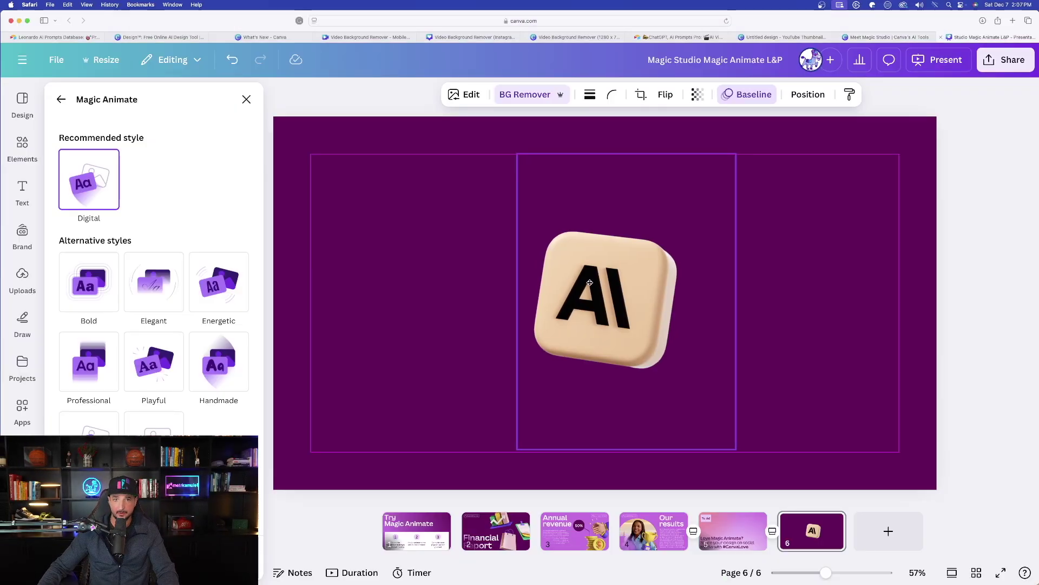
{"action": "left_click", "coordinate": [587, 285]}
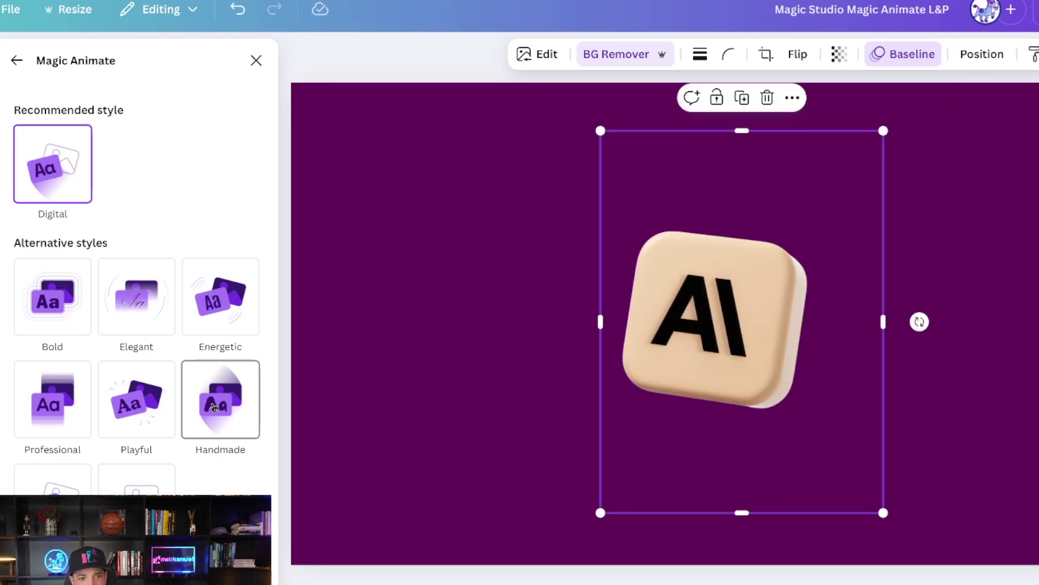
{"action": "left_click", "coordinate": [213, 407]}
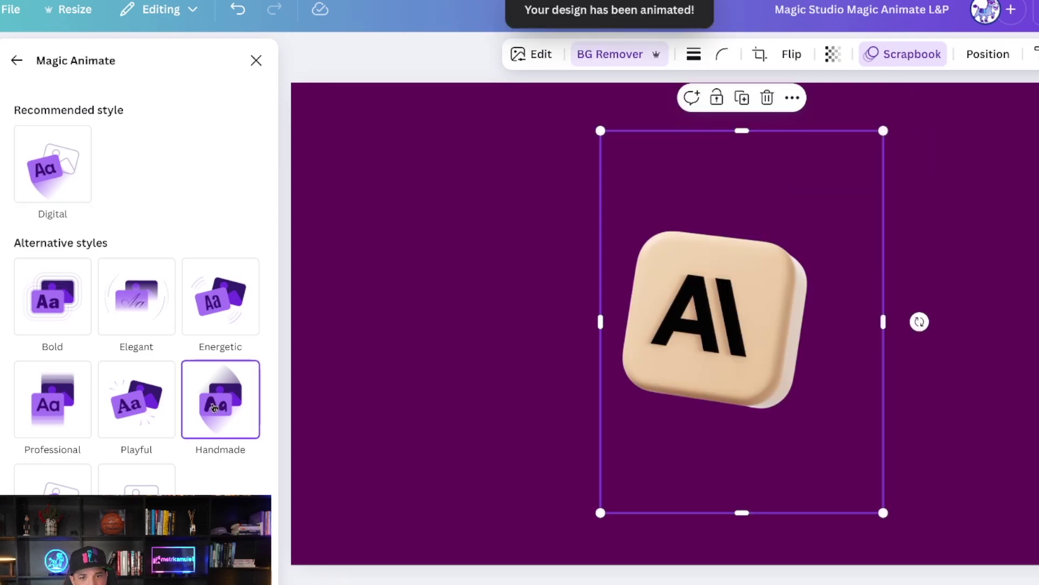
Add a new blank seventh page after page 6.
{"action": "left_click", "coordinate": [432, 223]}
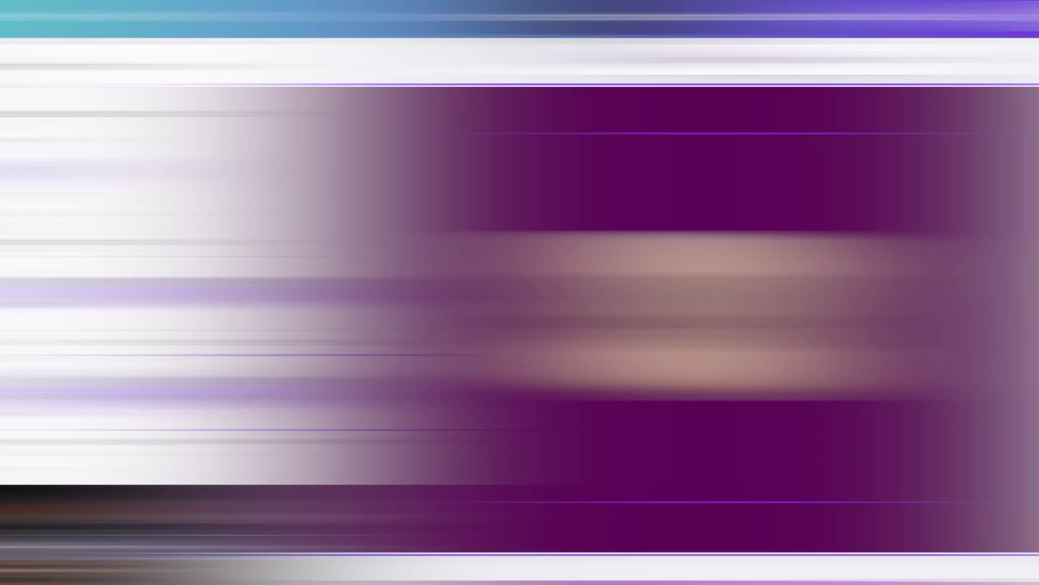
{"action": "left_click", "coordinate": [664, 303]}
{"action": "left_click", "coordinate": [453, 205]}
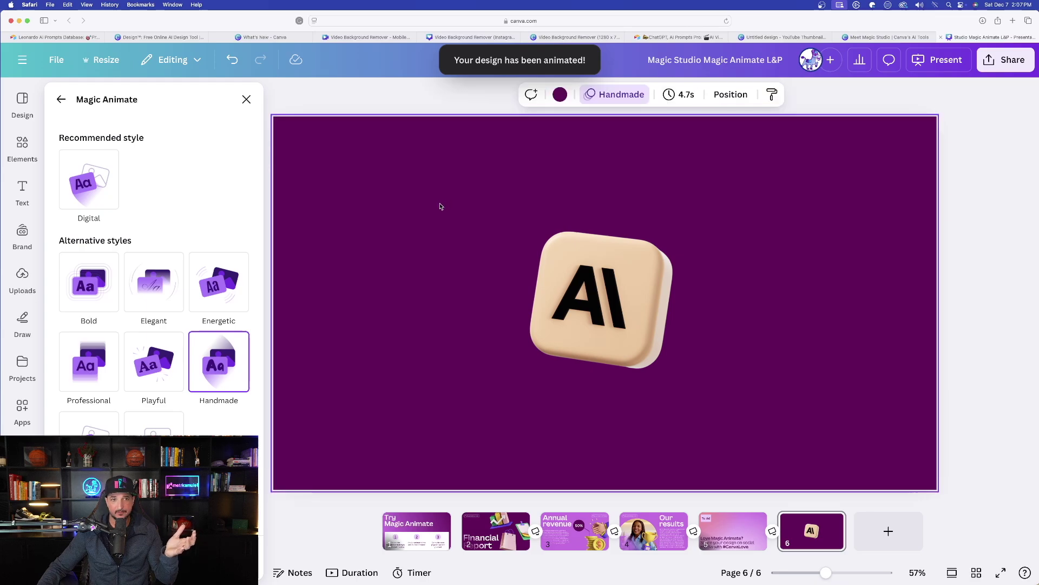
{"action": "key", "text": "super+Return"}
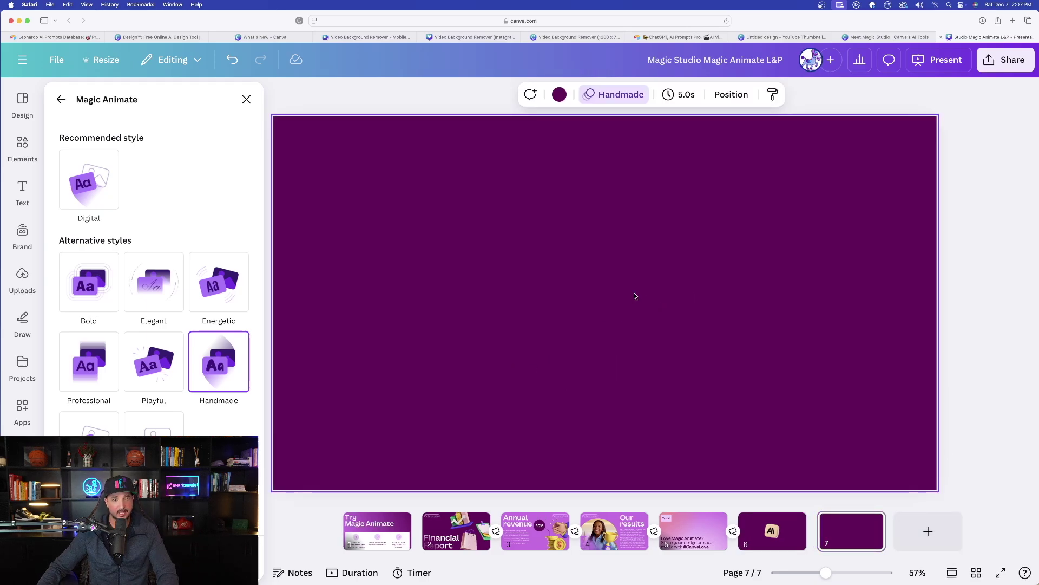
Preview the General page animations with the Our results slide (page 4) showing.
{"action": "left_click", "coordinate": [531, 304]}
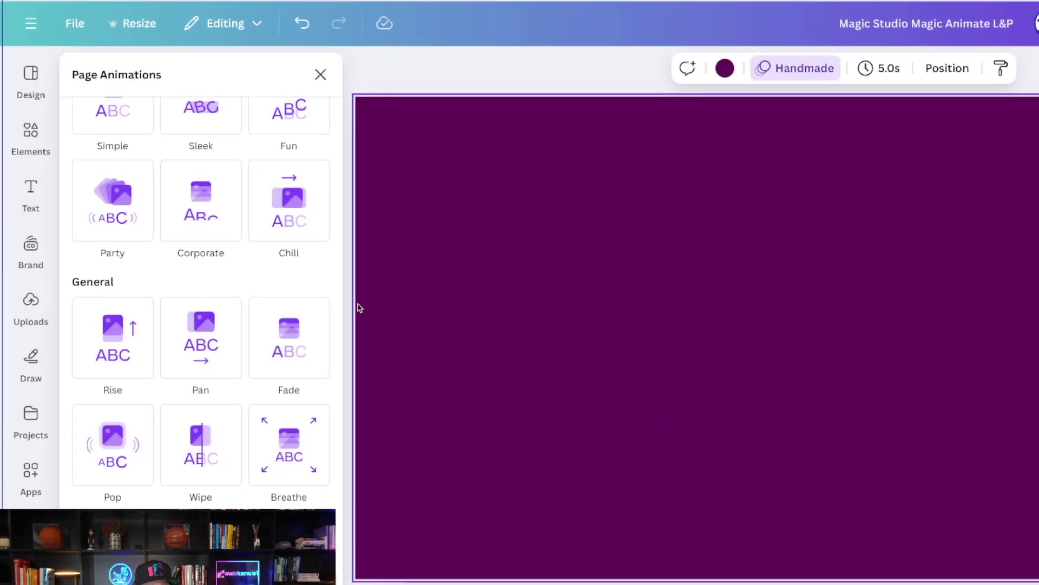
{"action": "scroll", "coordinate": [223, 274], "scroll_direction": "up", "scroll_amount": 4}
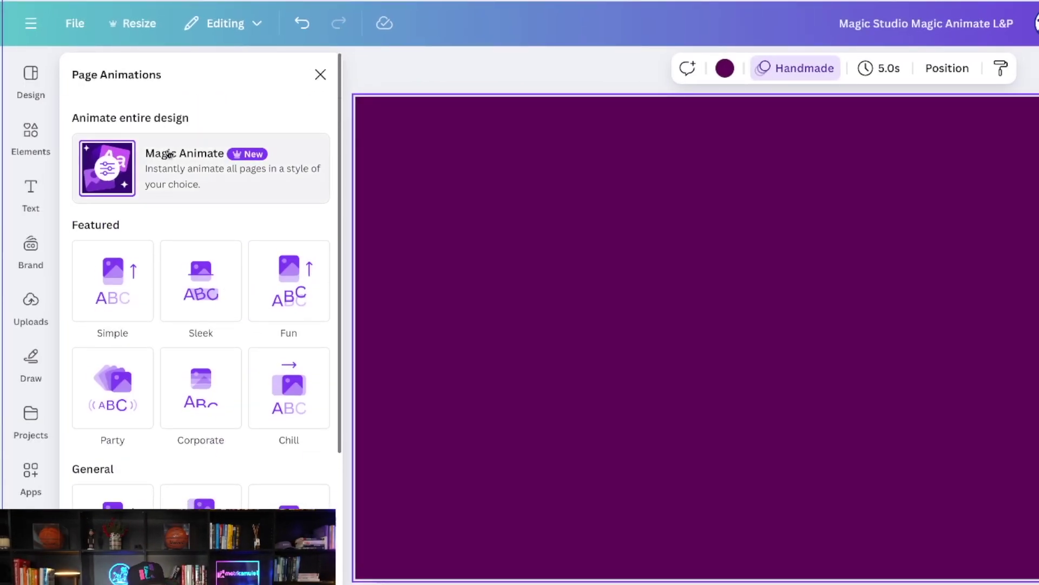
{"action": "scroll", "coordinate": [178, 199], "scroll_direction": "down", "scroll_amount": 2}
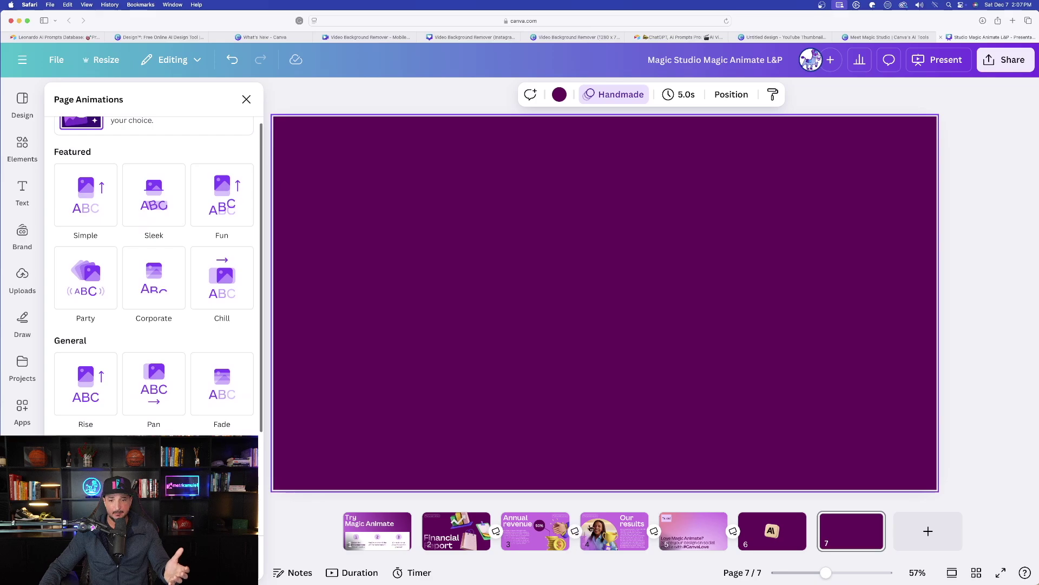
{"action": "left_click", "coordinate": [607, 528]}
{"action": "scroll", "coordinate": [130, 240], "scroll_direction": "up", "scroll_amount": 2}
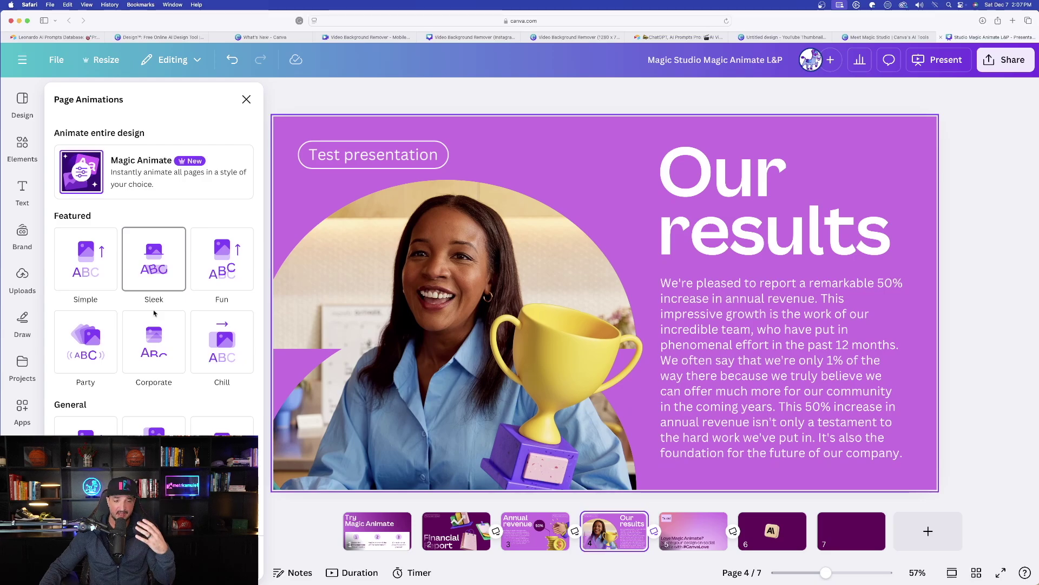
{"action": "scroll", "coordinate": [89, 343], "scroll_direction": "down", "scroll_amount": 5}
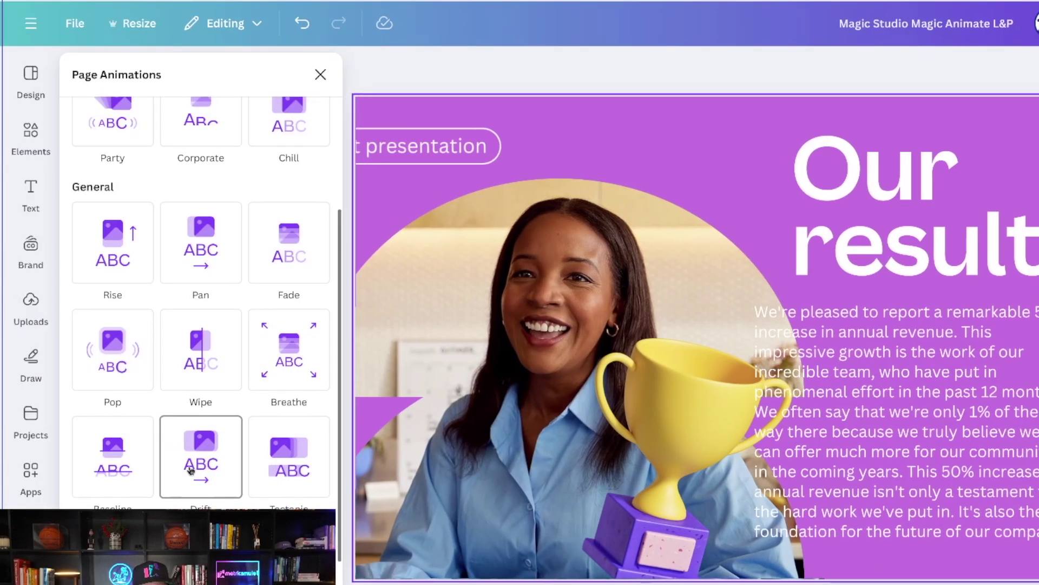
{"action": "scroll", "coordinate": [163, 455], "scroll_direction": "down", "scroll_amount": 4}
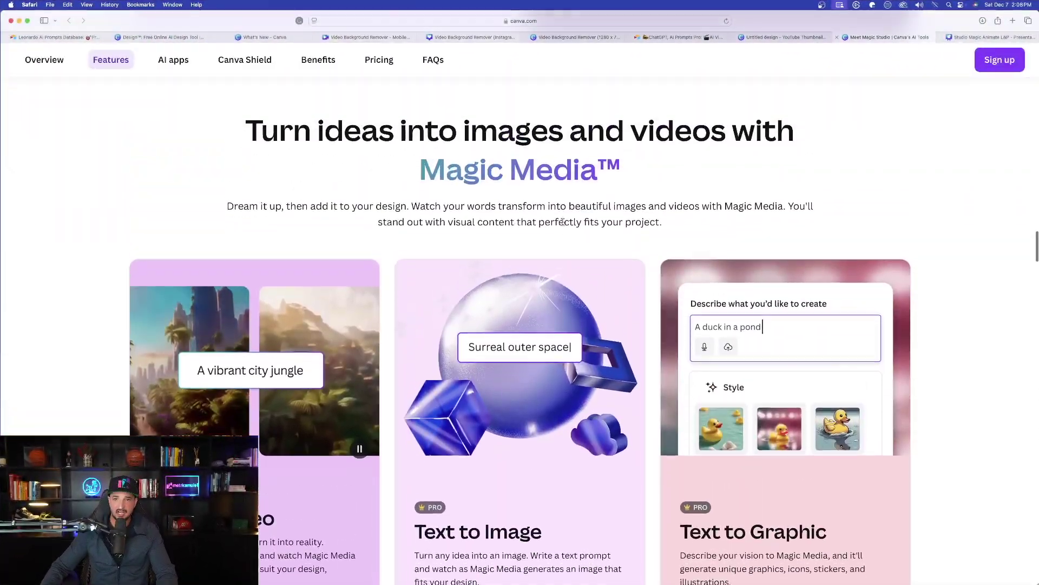
Scroll the Meet Magic Studio page down to the Magic Morph section.
{"action": "scroll", "coordinate": [562, 222], "scroll_direction": "up", "scroll_amount": 20}
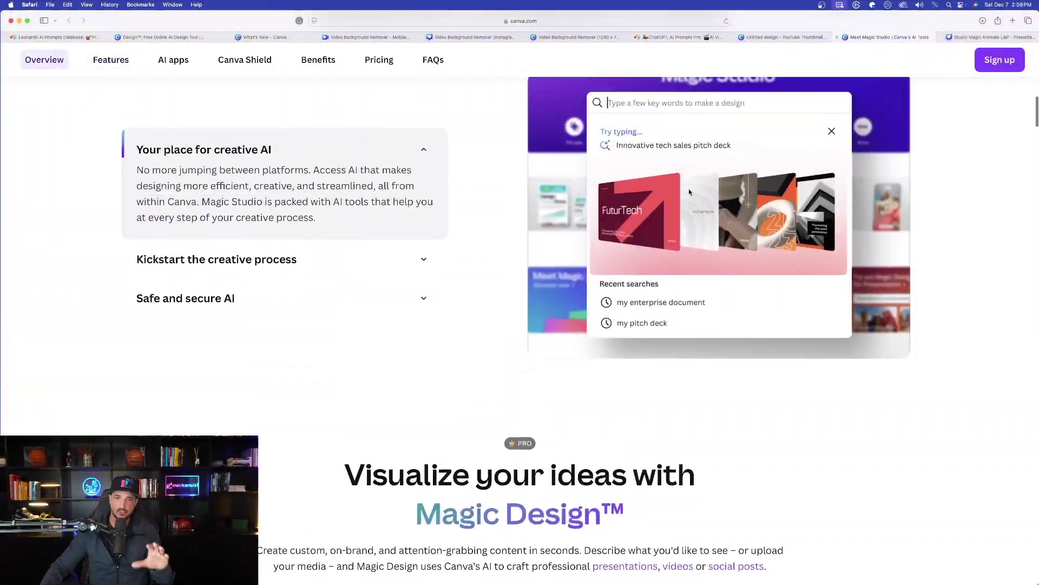
{"action": "scroll", "coordinate": [536, 188], "scroll_direction": "down", "scroll_amount": 5}
{"action": "scroll", "coordinate": [570, 265], "scroll_direction": "down", "scroll_amount": 10}
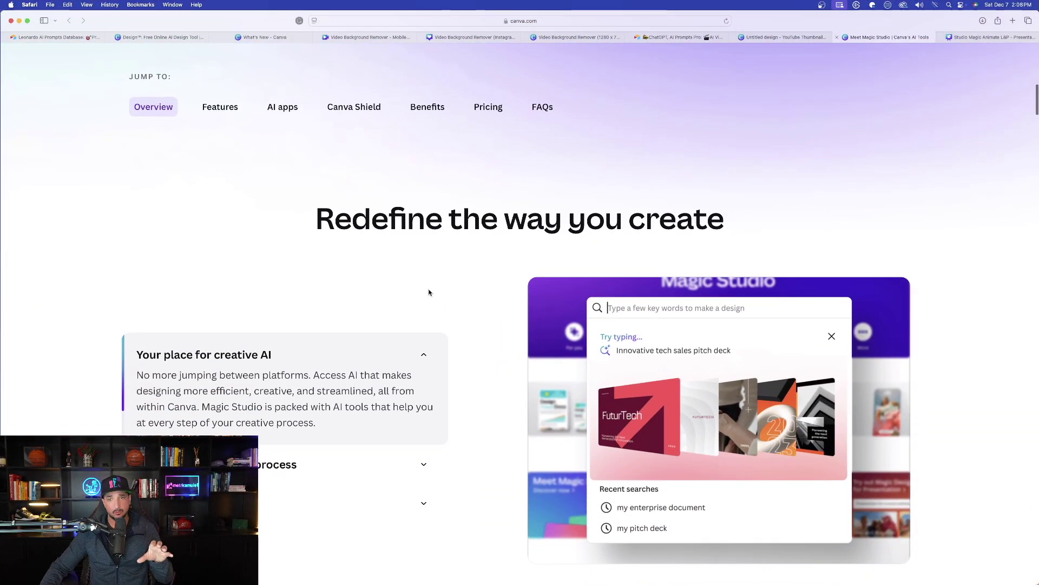
{"action": "scroll", "coordinate": [369, 216], "scroll_direction": "up", "scroll_amount": 2}
{"action": "scroll", "coordinate": [382, 224], "scroll_direction": "down", "scroll_amount": 15}
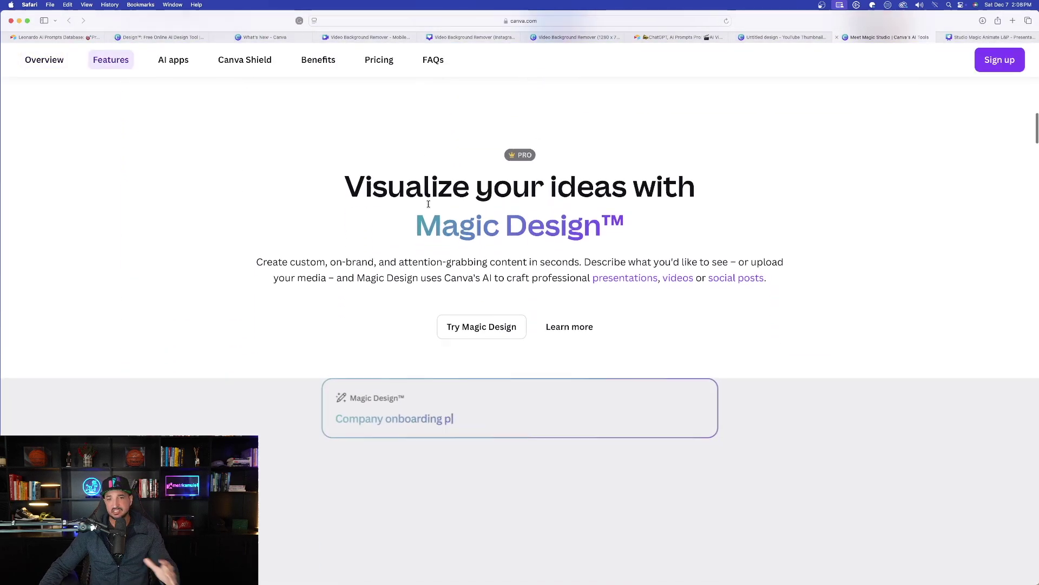
{"action": "scroll", "coordinate": [213, 223], "scroll_direction": "down", "scroll_amount": 8}
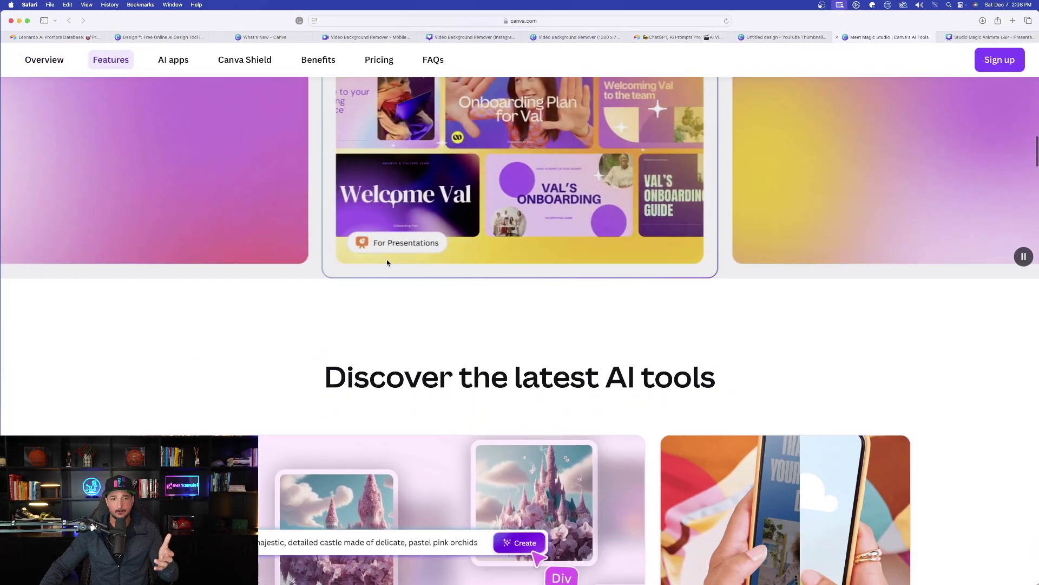
{"action": "scroll", "coordinate": [633, 320], "scroll_direction": "up", "scroll_amount": 5}
{"action": "scroll", "coordinate": [633, 319], "scroll_direction": "down", "scroll_amount": 8}
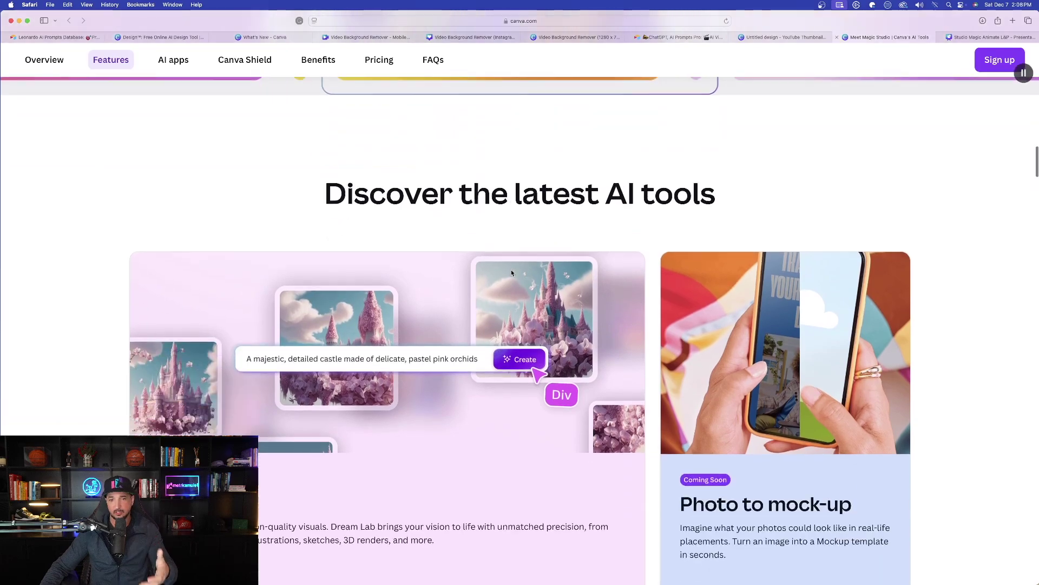
{"action": "scroll", "coordinate": [356, 207], "scroll_direction": "down", "scroll_amount": 10}
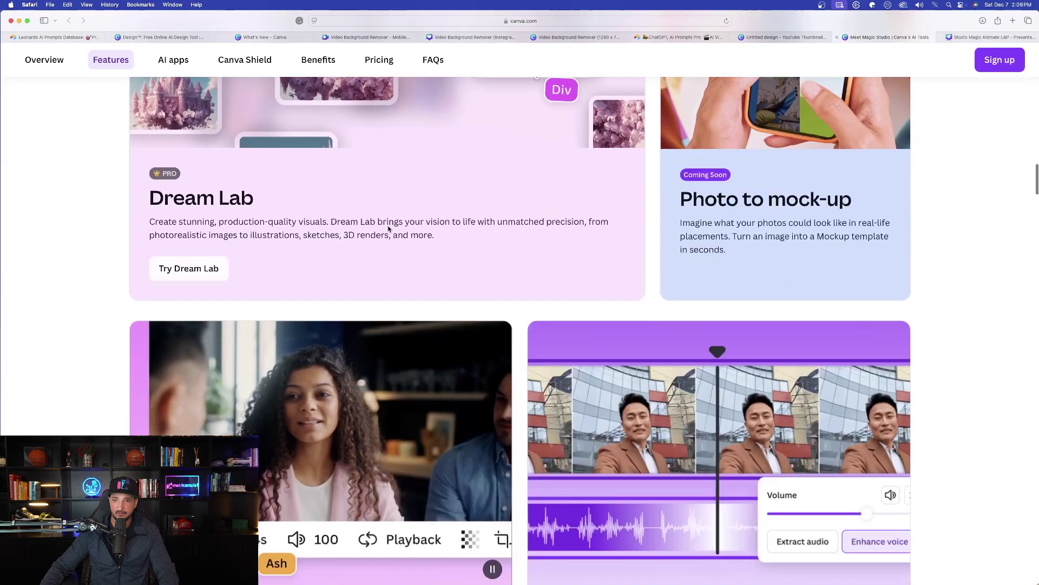
{"action": "scroll", "coordinate": [395, 232], "scroll_direction": "up", "scroll_amount": 7}
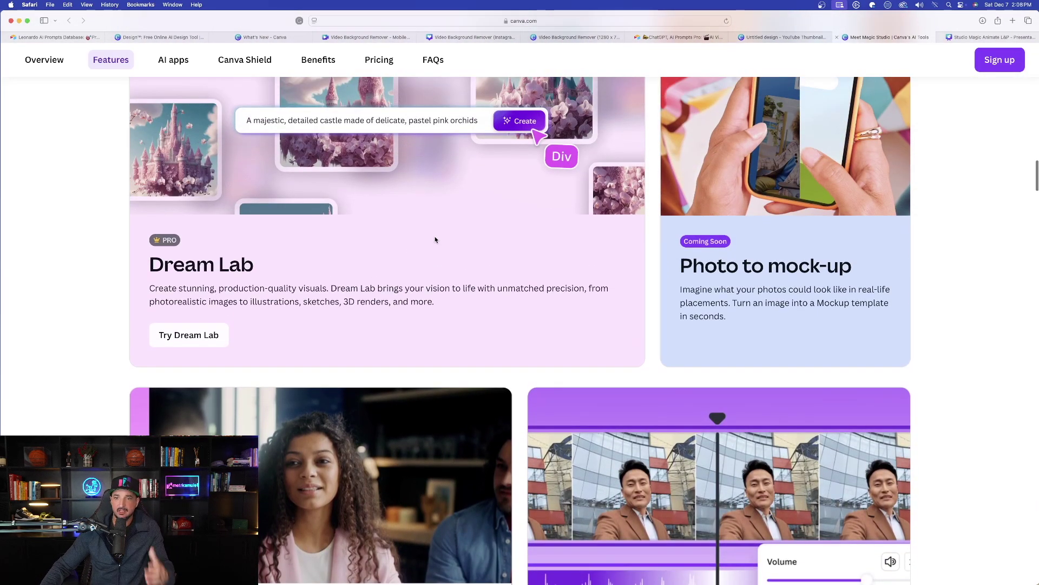
{"action": "scroll", "coordinate": [434, 237], "scroll_direction": "up", "scroll_amount": 2}
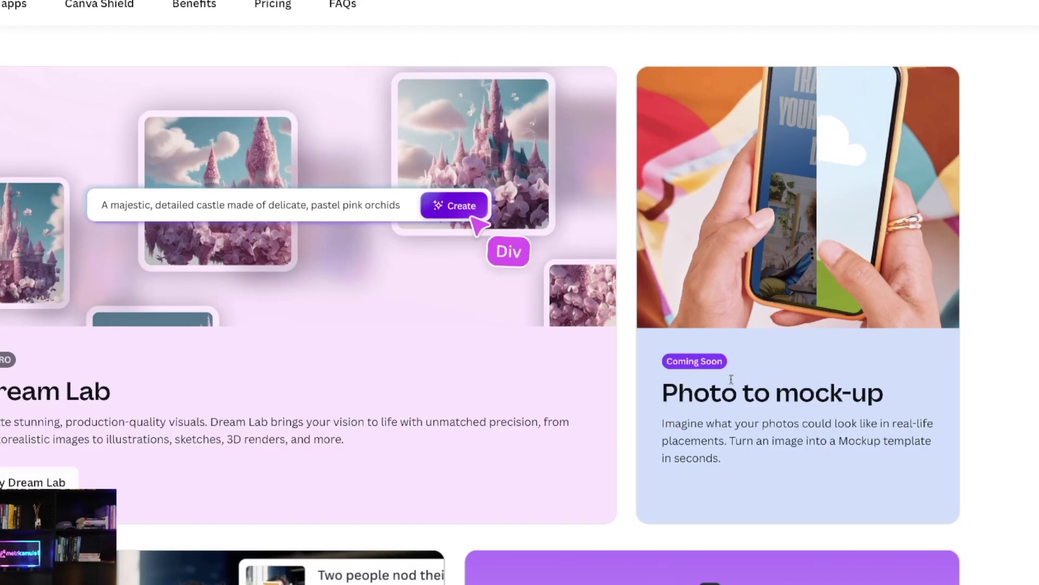
{"action": "scroll", "coordinate": [723, 377], "scroll_direction": "down", "scroll_amount": 10}
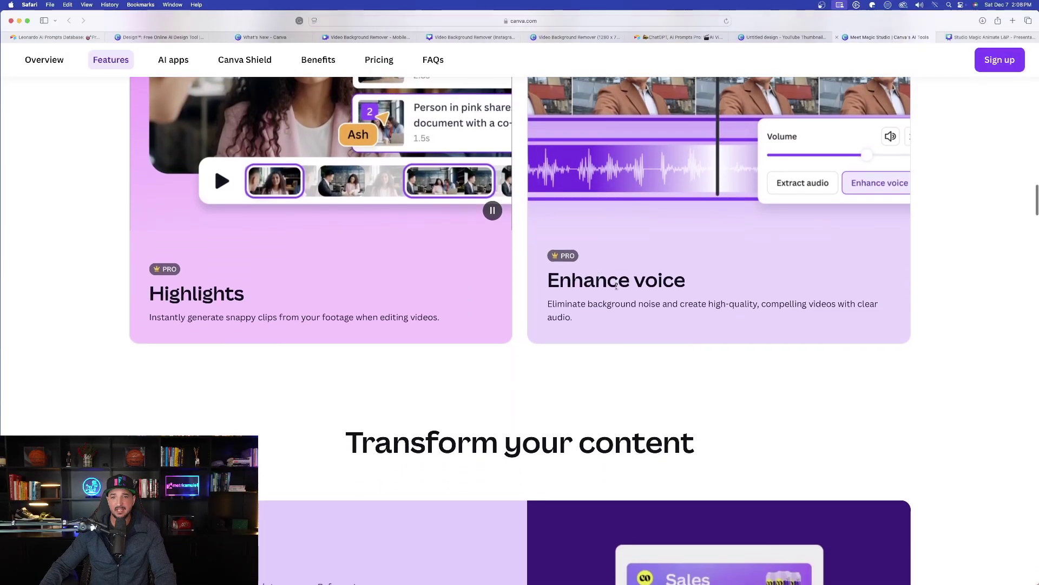
{"action": "scroll", "coordinate": [600, 269], "scroll_direction": "down", "scroll_amount": 15}
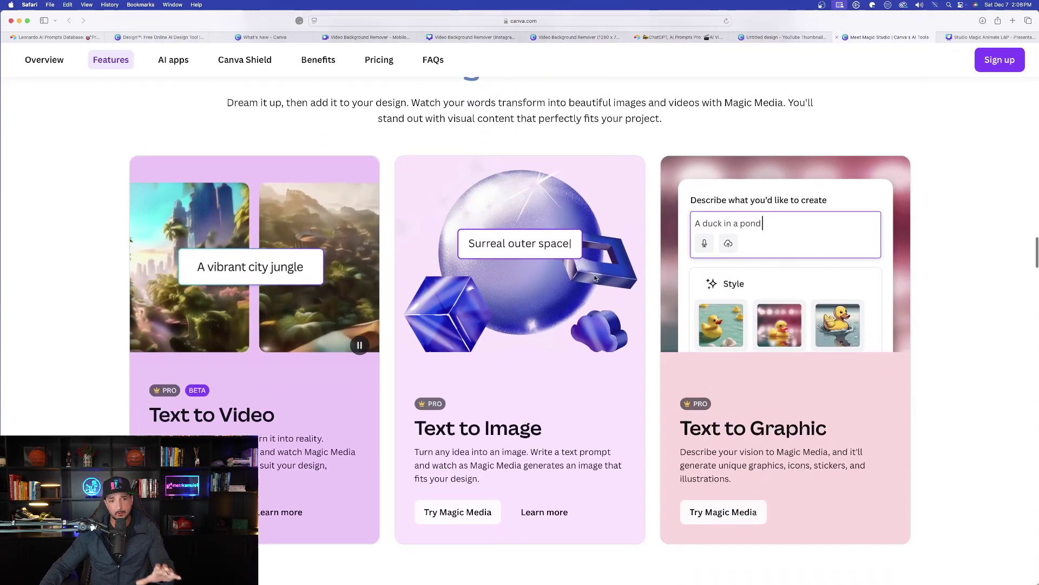
{"action": "scroll", "coordinate": [558, 233], "scroll_direction": "down", "scroll_amount": 20}
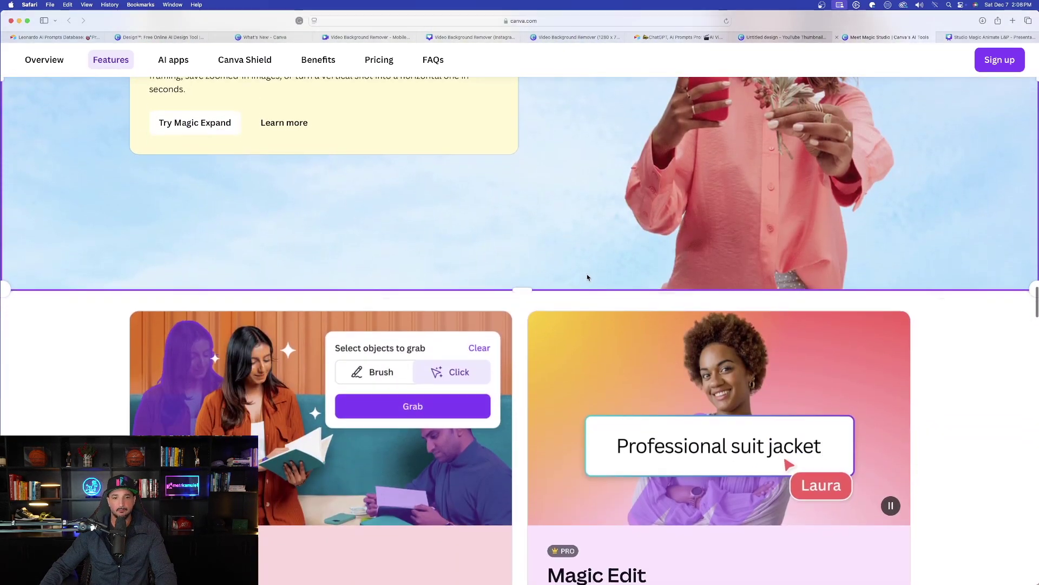
{"action": "scroll", "coordinate": [552, 168], "scroll_direction": "down", "scroll_amount": 10}
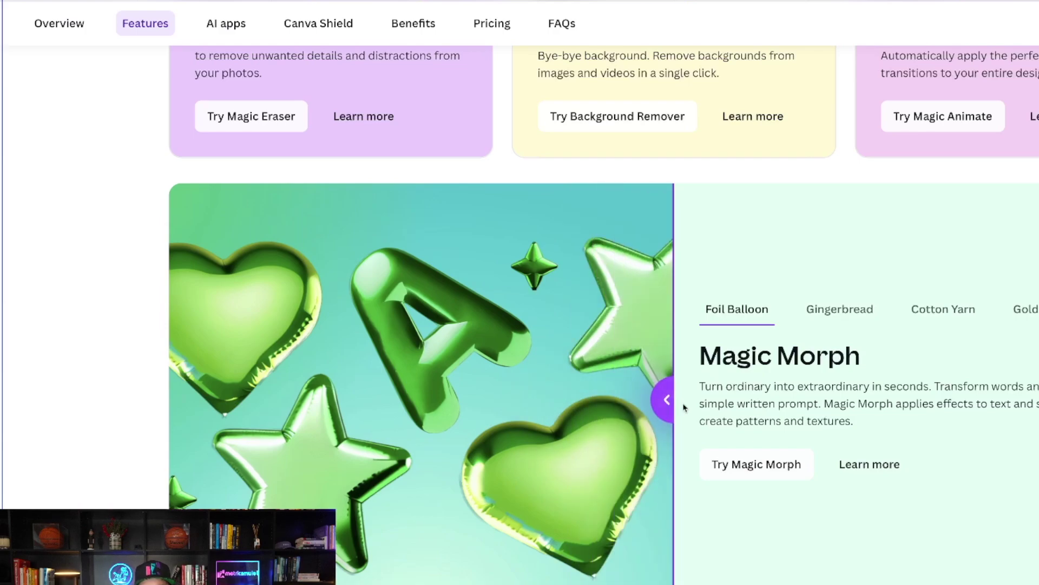
Compare Magic Morph's Gingerbread result with the plain shapes, then show the Fruit Salad example.
{"action": "left_click_drag", "start_coordinate": [667, 400], "coordinate": [421, 425]}
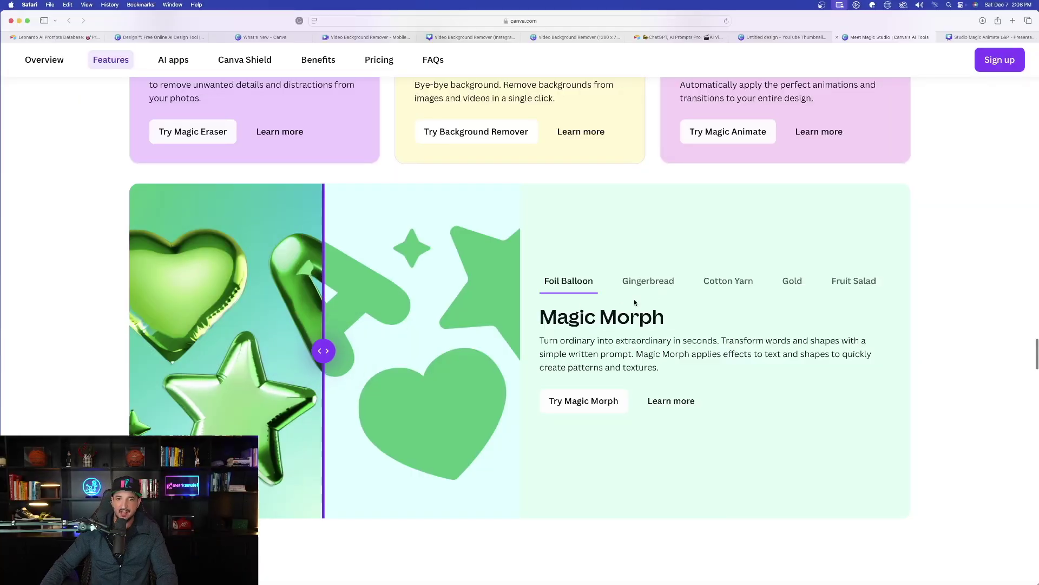
{"action": "left_click", "coordinate": [634, 282]}
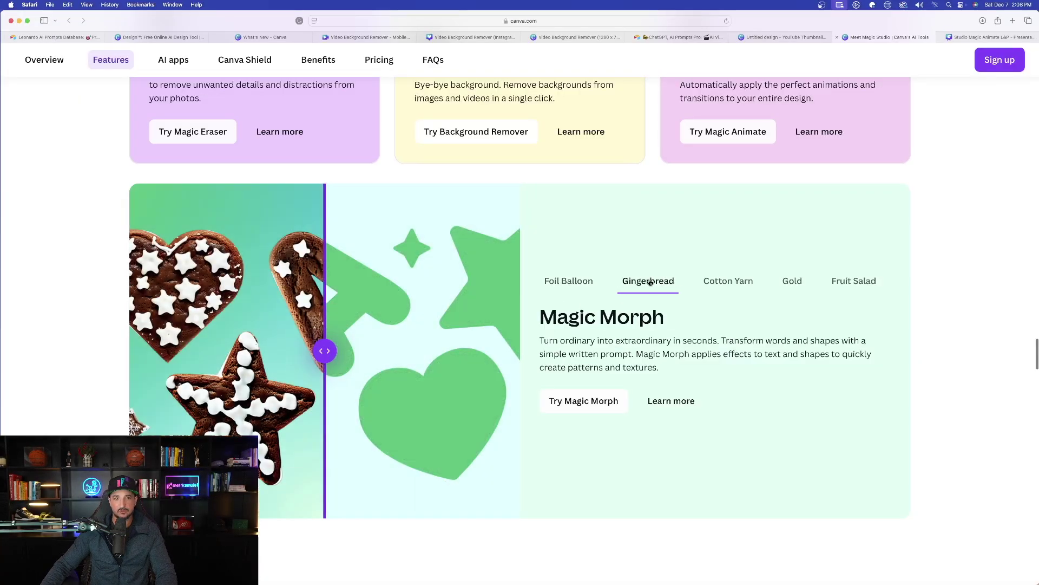
{"action": "left_click_drag", "start_coordinate": [321, 349], "coordinate": [365, 347]}
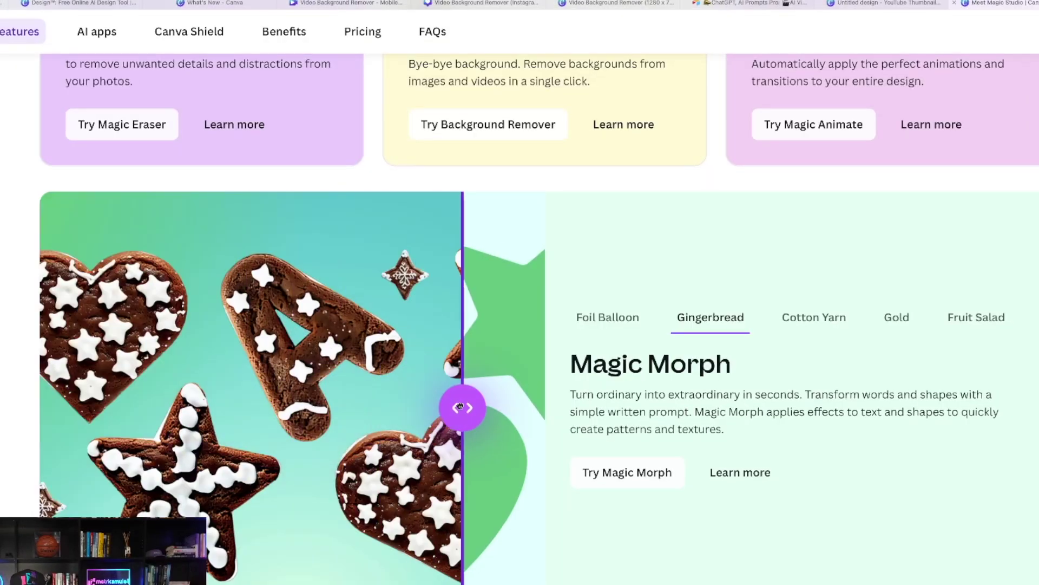
{"action": "left_click_drag", "start_coordinate": [343, 402], "coordinate": [293, 404]}
{"action": "left_click", "coordinate": [999, 321]}
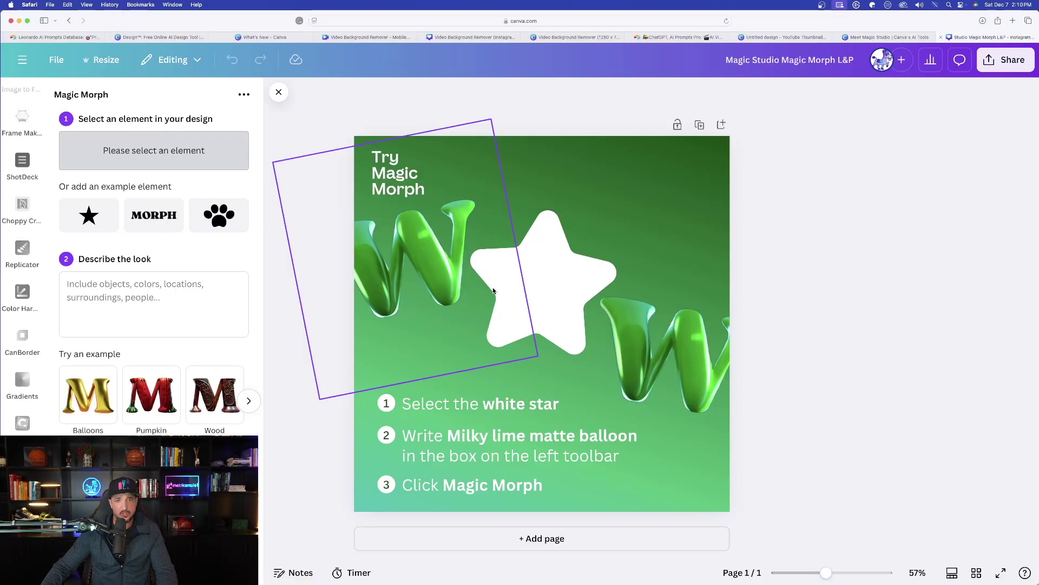